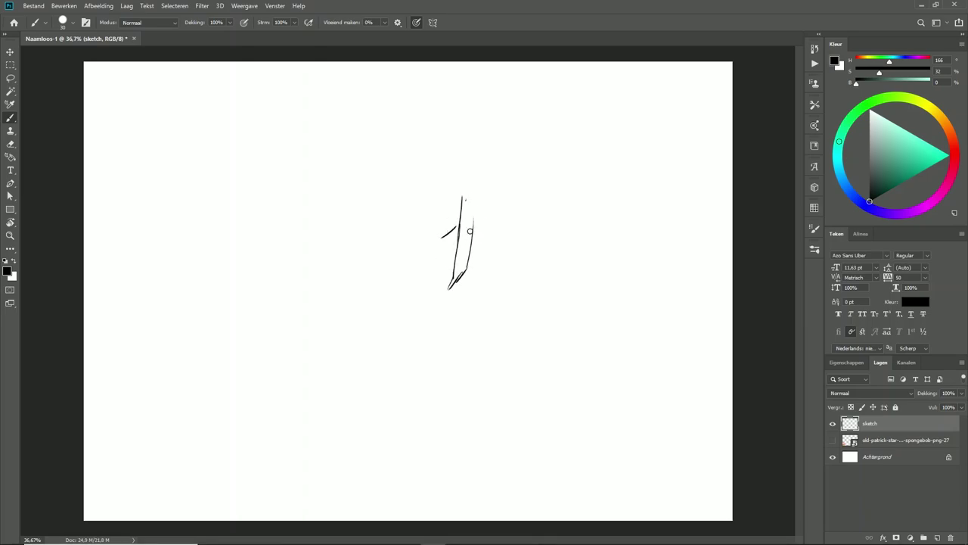
# Step: Sketch the helmet dome, face line and mask sides, plus a left arm with a curled claw
pyautogui.hotkey('ctrl', 'z')
pyautogui.moveTo(431, 93); pyautogui.dragTo(386, 140)
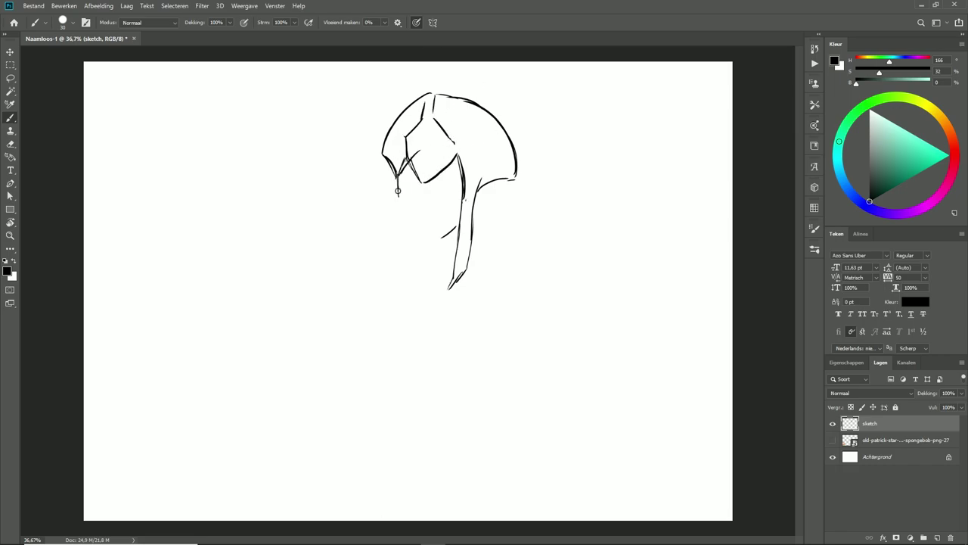
pyautogui.moveTo(399, 204); pyautogui.dragTo(417, 245)
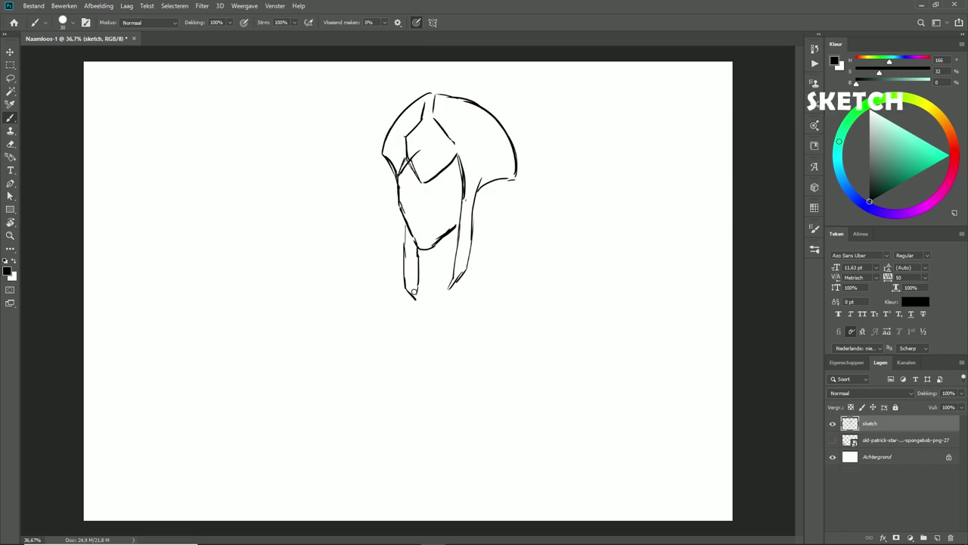
pyautogui.moveTo(403, 199); pyautogui.dragTo(489, 198)
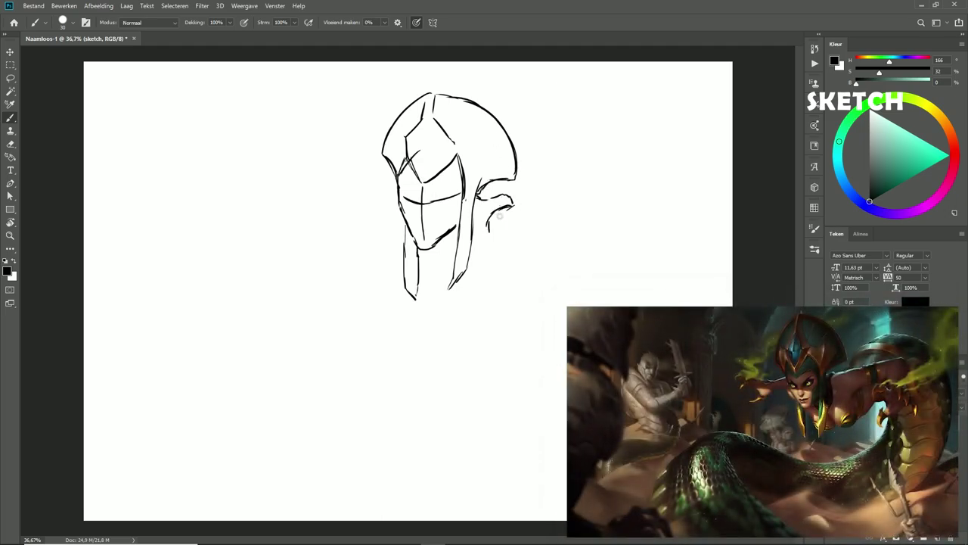
pyautogui.moveTo(463, 270); pyautogui.dragTo(436, 338)
pyautogui.moveTo(407, 249); pyautogui.dragTo(413, 333)
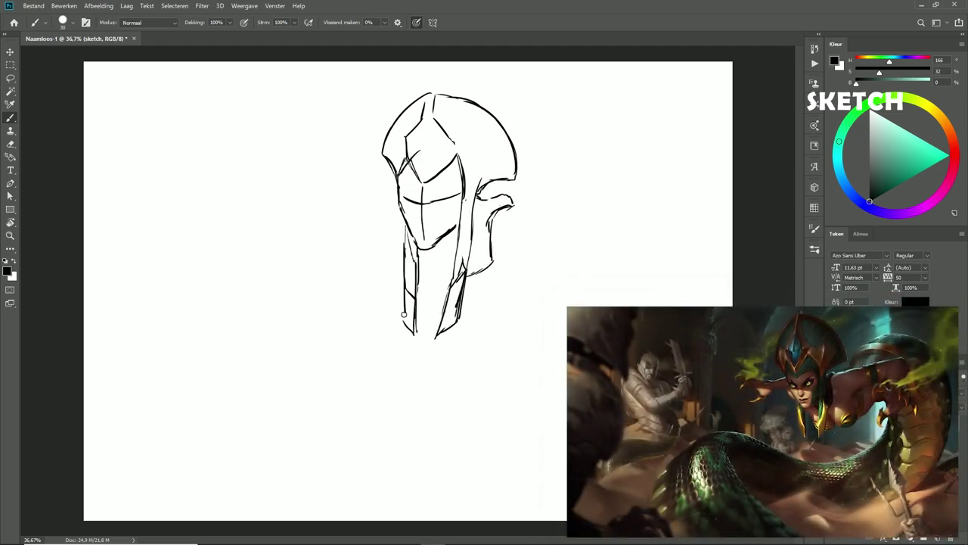
pyautogui.moveTo(397, 179)
pyautogui.mouseDown()
pyautogui.moveTo(390, 216)
pyautogui.moveTo(344, 206)
pyautogui.moveTo(301, 190)
pyautogui.moveTo(367, 176)
pyautogui.moveTo(318, 182)
pyautogui.moveTo(307, 170)
pyautogui.moveTo(325, 221)
pyautogui.mouseUp()
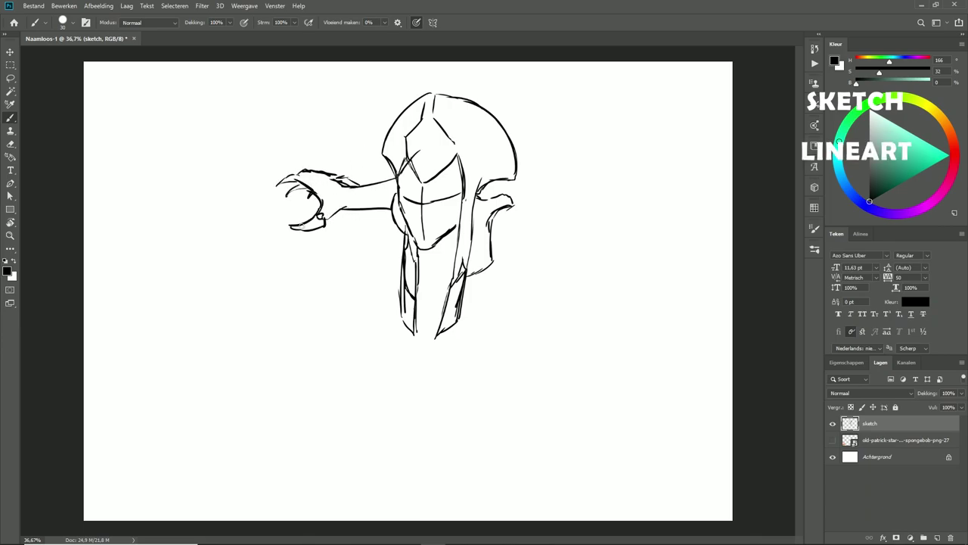
pyautogui.moveTo(428, 179)
pyautogui.mouseDown()
pyautogui.moveTo(422, 146)
pyautogui.moveTo(412, 153)
pyautogui.moveTo(436, 89)
pyautogui.moveTo(501, 124)
pyautogui.moveTo(488, 115)
pyautogui.moveTo(477, 188)
pyautogui.mouseUp()
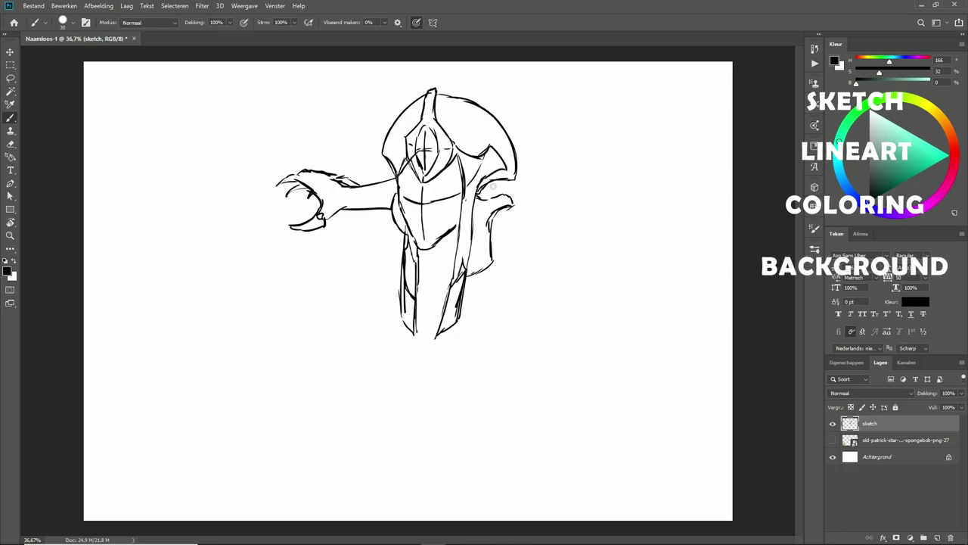
# Step: Add a second outer arc to the helmet, start the lower body, and extend the right arm
pyautogui.moveTo(504, 146); pyautogui.dragTo(437, 99)
pyautogui.moveTo(407, 113); pyautogui.dragTo(387, 151)
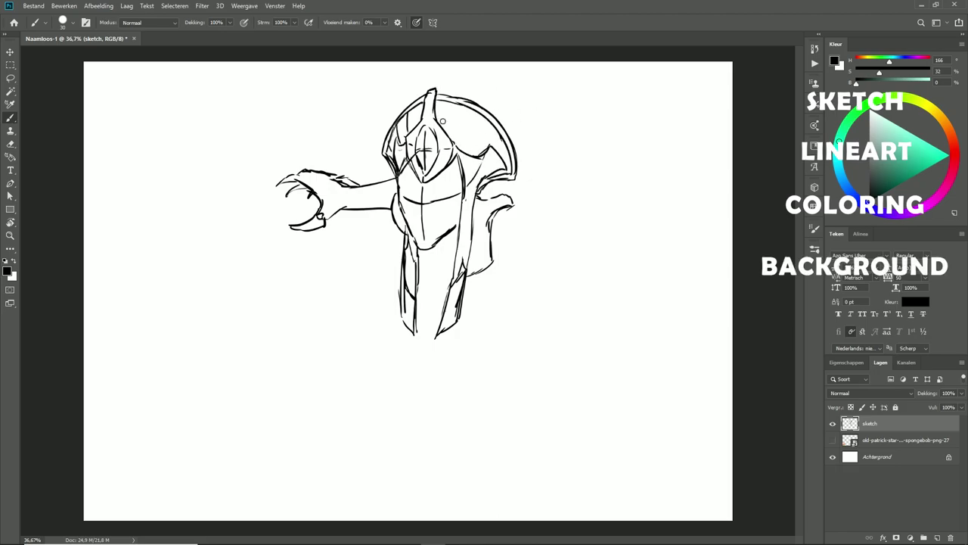
pyautogui.moveTo(420, 261); pyautogui.dragTo(435, 298)
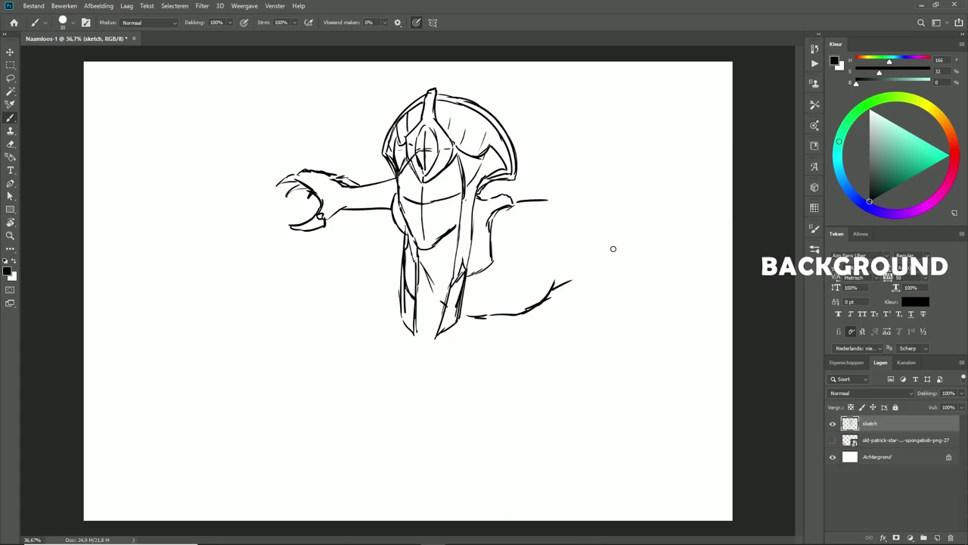
pyautogui.moveTo(515, 202)
pyautogui.mouseDown()
pyautogui.moveTo(616, 205)
pyautogui.moveTo(631, 195)
pyautogui.mouseUp()
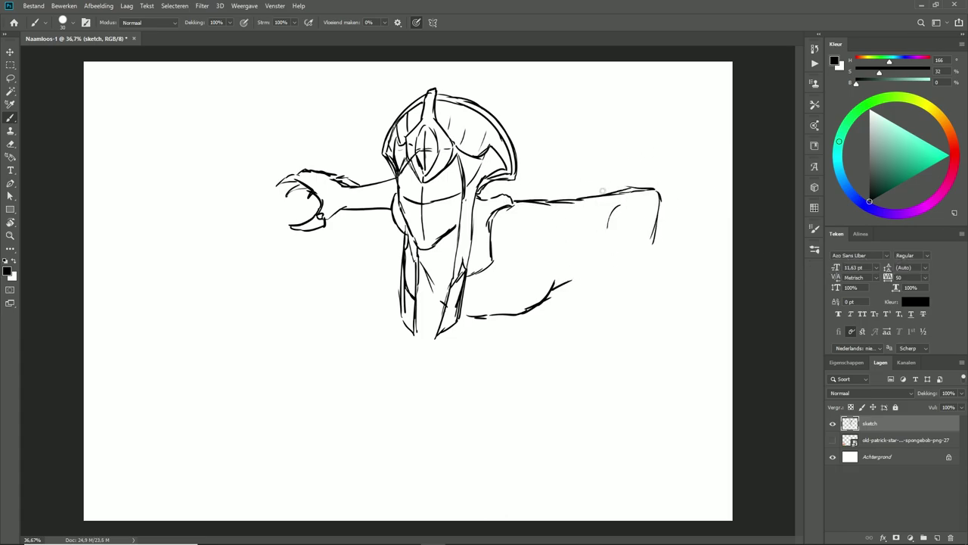
# Step: Draw the right hand's finger loops and thumb, and a sleeve cuff on the right arm
pyautogui.moveTo(620, 239); pyautogui.dragTo(631, 256)
pyautogui.moveTo(647, 242)
pyautogui.mouseDown()
pyautogui.moveTo(627, 287)
pyautogui.moveTo(589, 258)
pyautogui.moveTo(626, 243)
pyautogui.moveTo(600, 250)
pyautogui.moveTo(593, 269)
pyautogui.moveTo(588, 259)
pyautogui.moveTo(575, 305)
pyautogui.mouseUp()
pyautogui.moveTo(625, 290); pyautogui.dragTo(560, 323)
pyautogui.moveTo(631, 242); pyautogui.dragTo(619, 271)
pyautogui.moveTo(599, 239); pyautogui.dragTo(582, 263)
pyautogui.moveTo(619, 240); pyautogui.dragTo(642, 270)
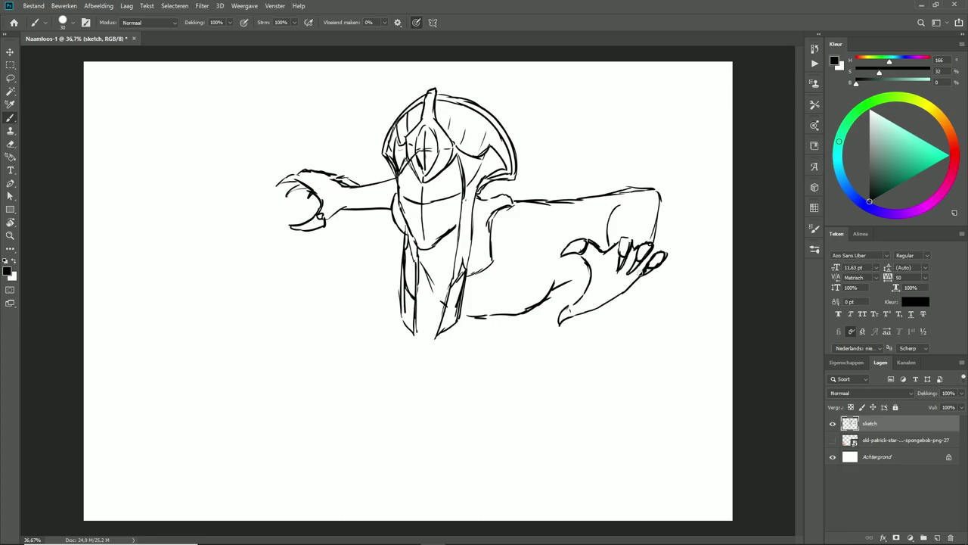
pyautogui.moveTo(588, 195); pyautogui.dragTo(595, 227)
pyautogui.moveTo(567, 201); pyautogui.dragTo(563, 241)
pyautogui.moveTo(584, 232); pyautogui.dragTo(605, 236)
pyautogui.moveTo(539, 242); pyautogui.dragTo(558, 241)
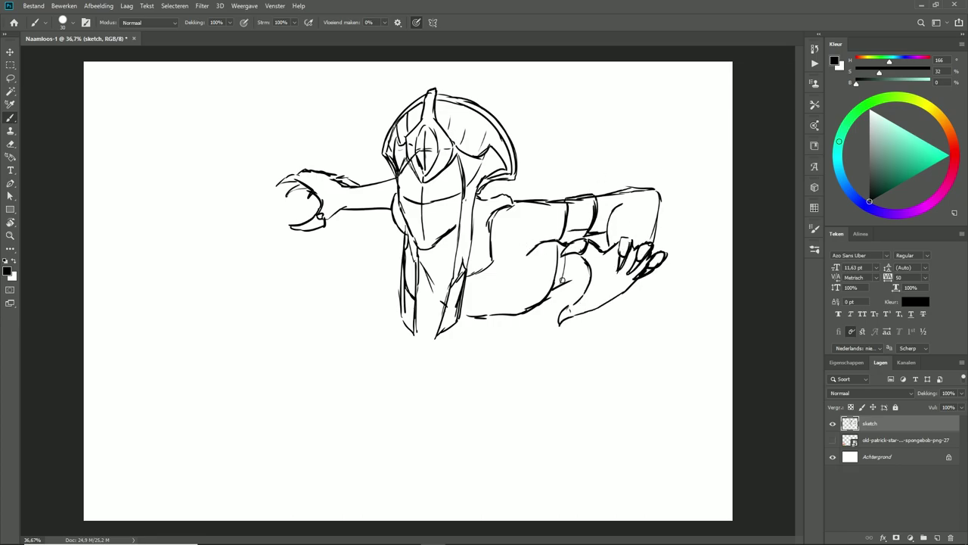
# Step: Sketch the large arcs and inner curves over and around the right arm
pyautogui.moveTo(536, 188); pyautogui.dragTo(658, 166)
pyautogui.moveTo(666, 186)
pyautogui.mouseDown()
pyautogui.moveTo(663, 285)
pyautogui.moveTo(686, 269)
pyautogui.mouseUp()
pyautogui.moveTo(670, 270); pyautogui.dragTo(669, 214)
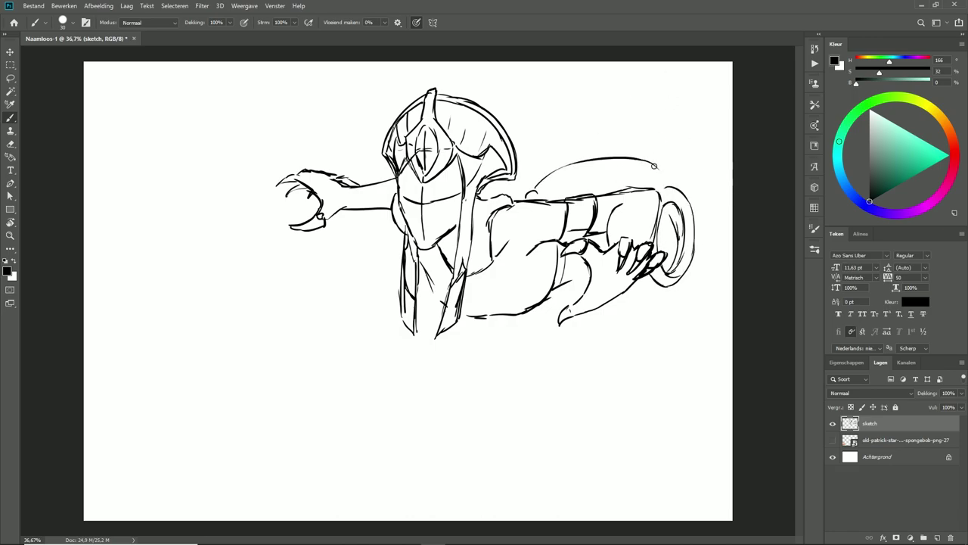
pyautogui.moveTo(655, 168)
pyautogui.mouseDown()
pyautogui.moveTo(647, 189)
pyautogui.moveTo(560, 195)
pyautogui.moveTo(617, 177)
pyautogui.moveTo(646, 191)
pyautogui.mouseUp()
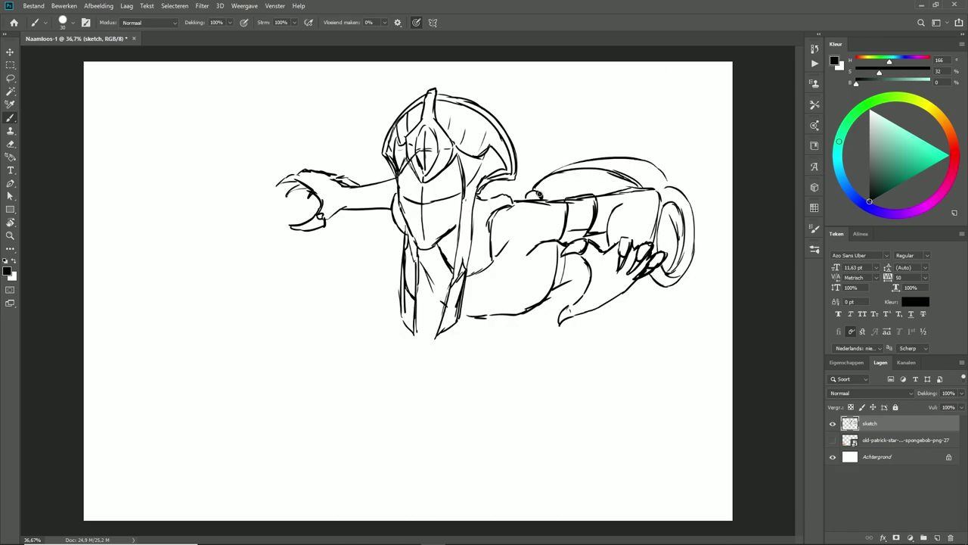
pyautogui.moveTo(539, 194); pyautogui.dragTo(620, 183)
pyautogui.moveTo(562, 164); pyautogui.dragTo(620, 135)
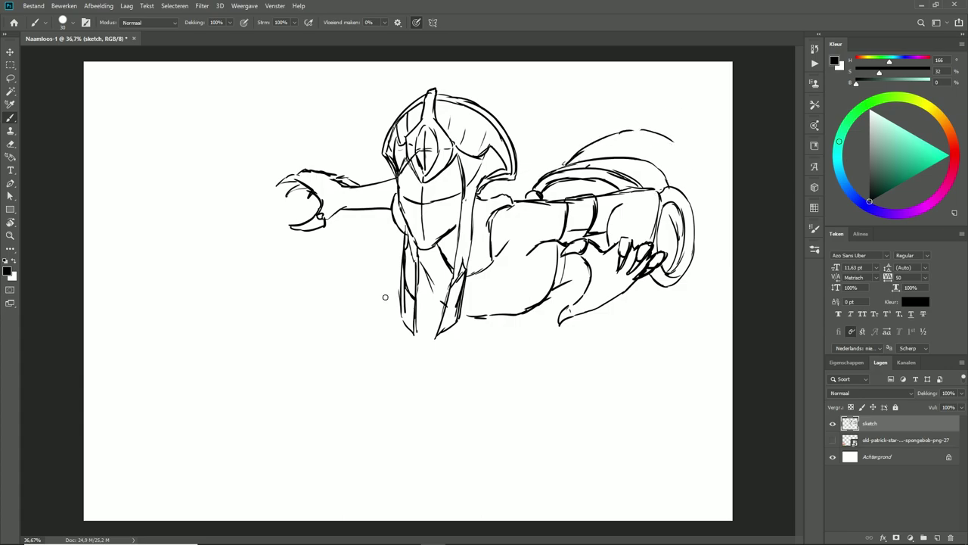
# Step: Draw the serpent body curving down the right and the tail sweeping left along the bottom
pyautogui.moveTo(386, 298); pyautogui.dragTo(308, 297)
pyautogui.moveTo(556, 133)
pyautogui.mouseDown()
pyautogui.moveTo(605, 145)
pyautogui.moveTo(586, 408)
pyautogui.mouseUp()
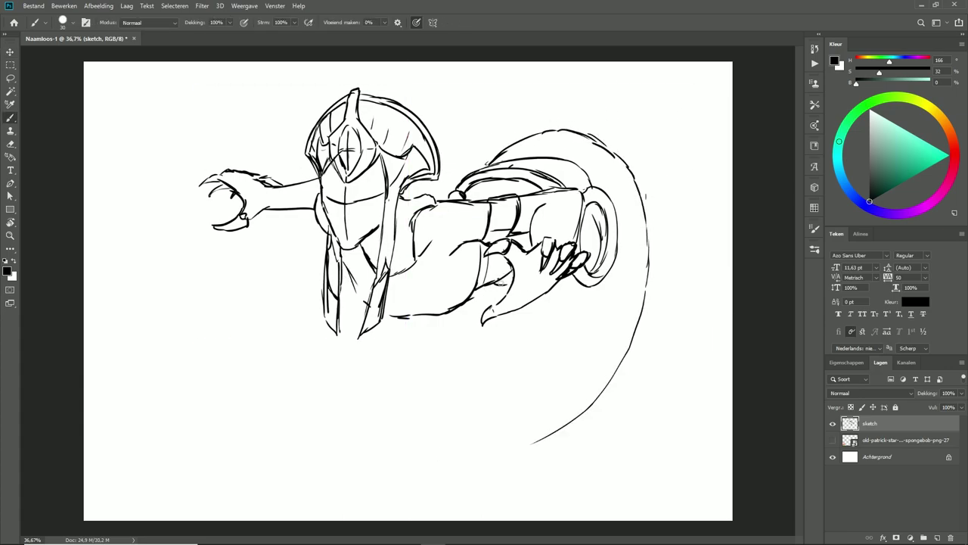
pyautogui.moveTo(504, 363)
pyautogui.mouseDown()
pyautogui.moveTo(389, 365)
pyautogui.moveTo(287, 348)
pyautogui.mouseUp()
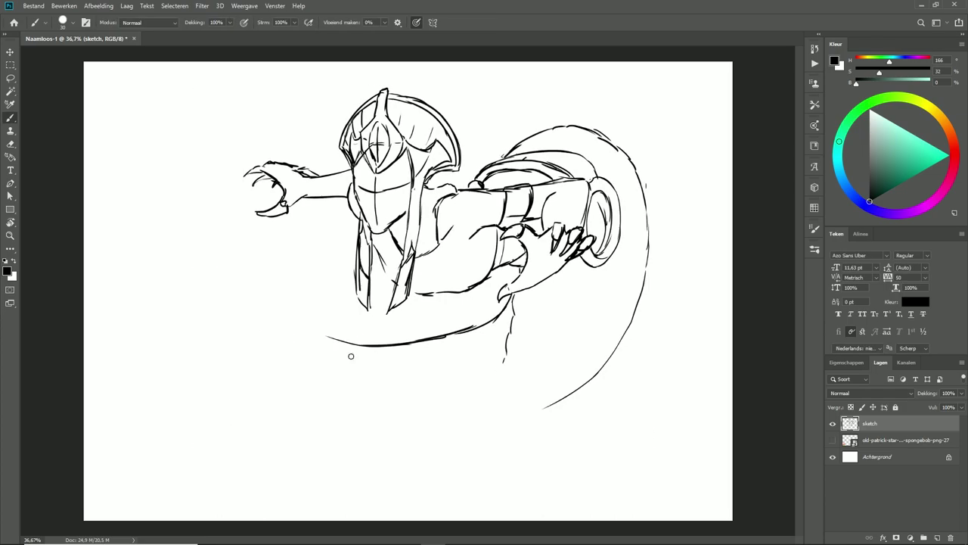
pyautogui.moveTo(350, 357); pyautogui.dragTo(165, 307)
pyautogui.moveTo(296, 360); pyautogui.dragTo(356, 361)
pyautogui.moveTo(210, 309)
pyautogui.mouseDown()
pyautogui.moveTo(171, 367)
pyautogui.moveTo(158, 417)
pyautogui.moveTo(172, 521)
pyautogui.mouseUp()
pyautogui.moveTo(628, 395)
pyautogui.mouseDown()
pyautogui.moveTo(320, 437)
pyautogui.moveTo(345, 426)
pyautogui.mouseUp()
pyautogui.moveTo(301, 379); pyautogui.dragTo(329, 501)
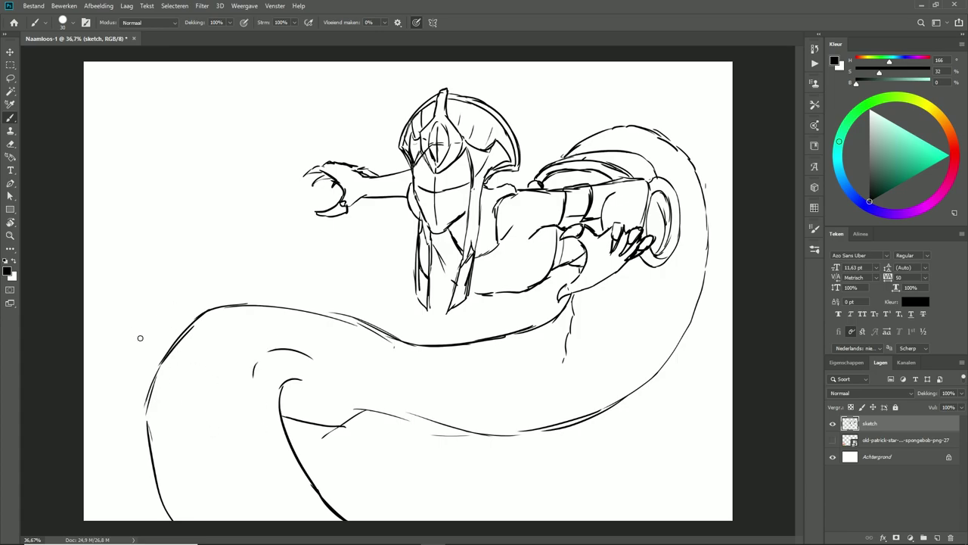
# Step: Scale the whole sketch to about 97% with Free Transform and shift it right and down
pyautogui.moveTo(140, 338)
pyautogui.mouseDown()
pyautogui.moveTo(165, 257)
pyautogui.moveTo(85, 345)
pyautogui.moveTo(185, 302)
pyautogui.mouseUp()
pyautogui.hotkey('ctrl', 'z')
pyautogui.hotkey('ctrl', 't')
pyautogui.moveTo(708, 87); pyautogui.dragTo(684, 102)
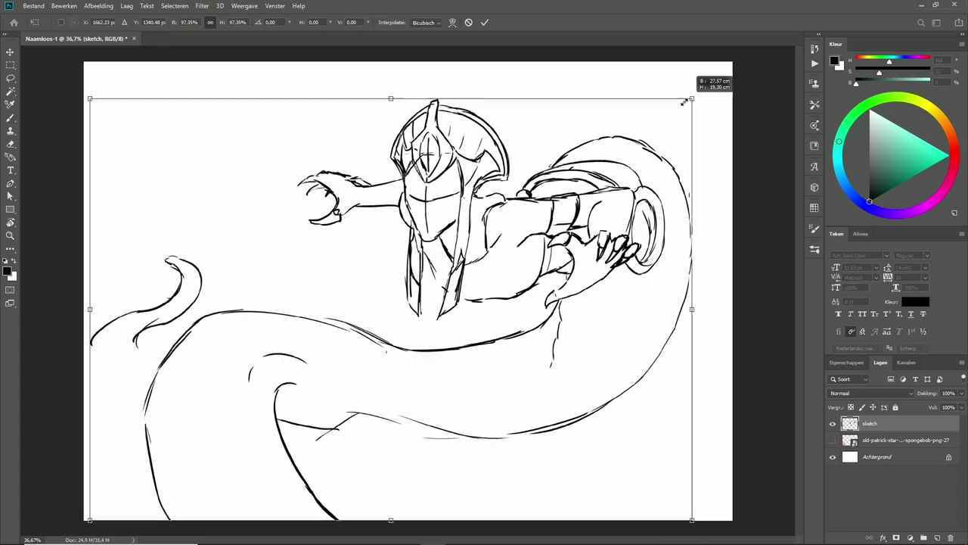
pyautogui.moveTo(227, 313); pyautogui.dragTo(264, 317)
pyautogui.press('Return')
# Step: Brush a tail curl with detail lines at the tail's left tip
pyautogui.press('b')
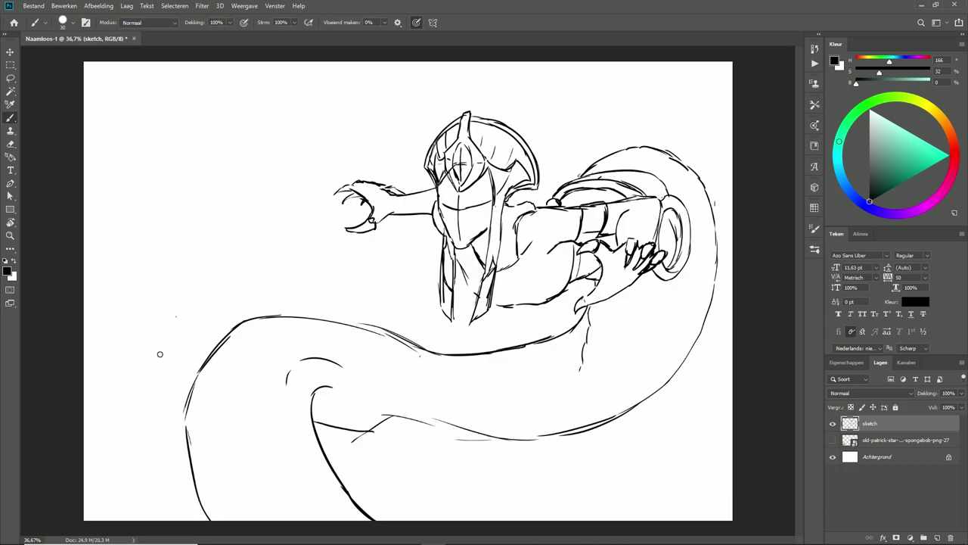
pyautogui.moveTo(154, 361); pyautogui.dragTo(204, 244)
pyautogui.moveTo(96, 363); pyautogui.dragTo(99, 331)
pyautogui.moveTo(113, 313); pyautogui.dragTo(195, 305)
pyautogui.moveTo(195, 252); pyautogui.dragTo(204, 303)
pyautogui.moveTo(152, 360)
pyautogui.mouseDown()
pyautogui.moveTo(209, 328)
pyautogui.moveTo(230, 283)
pyautogui.mouseUp()
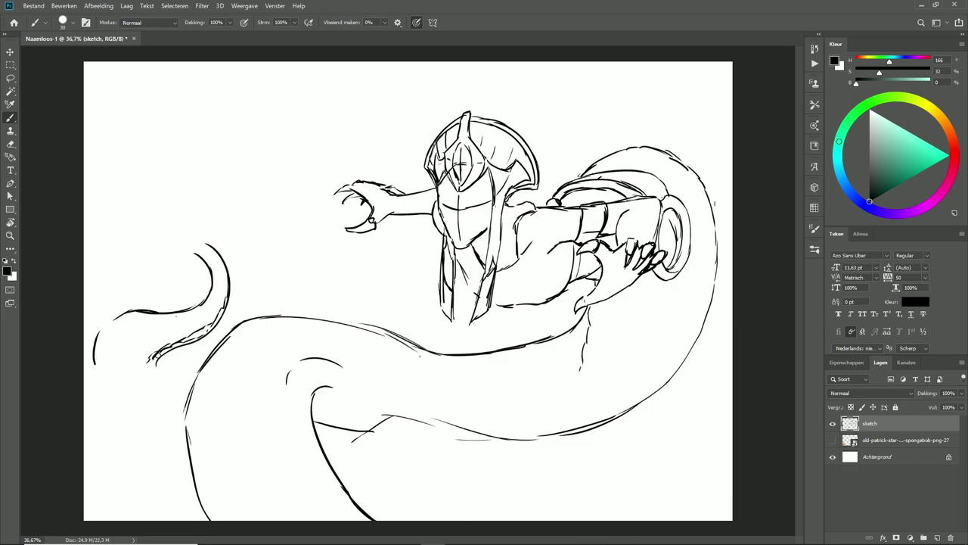
# Step: Draw belly scales across the serpent body, redrawing the misplaced ones lower down
pyautogui.moveTo(499, 435); pyautogui.dragTo(615, 409)
pyautogui.moveTo(597, 374); pyautogui.dragTo(671, 366)
pyautogui.moveTo(603, 346); pyautogui.dragTo(681, 342)
pyautogui.moveTo(623, 319); pyautogui.dragTo(690, 312)
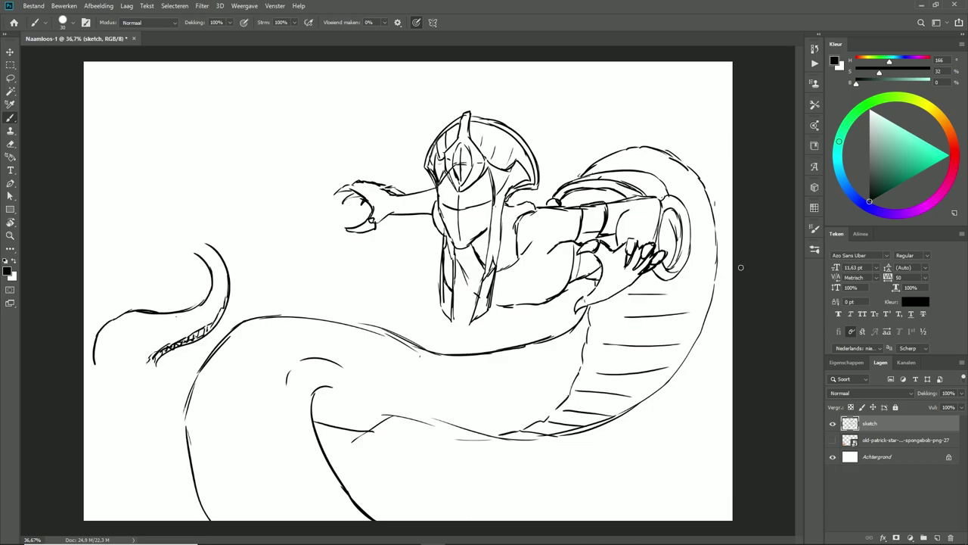
pyautogui.hotkey('ctrl', 'z')
pyautogui.hotkey('ctrl', 'z')
pyautogui.hotkey('ctrl', 'z')
pyautogui.moveTo(577, 394); pyautogui.dragTo(640, 387)
pyautogui.moveTo(587, 365); pyautogui.dragTo(681, 357)
pyautogui.moveTo(595, 345); pyautogui.dragTo(674, 336)
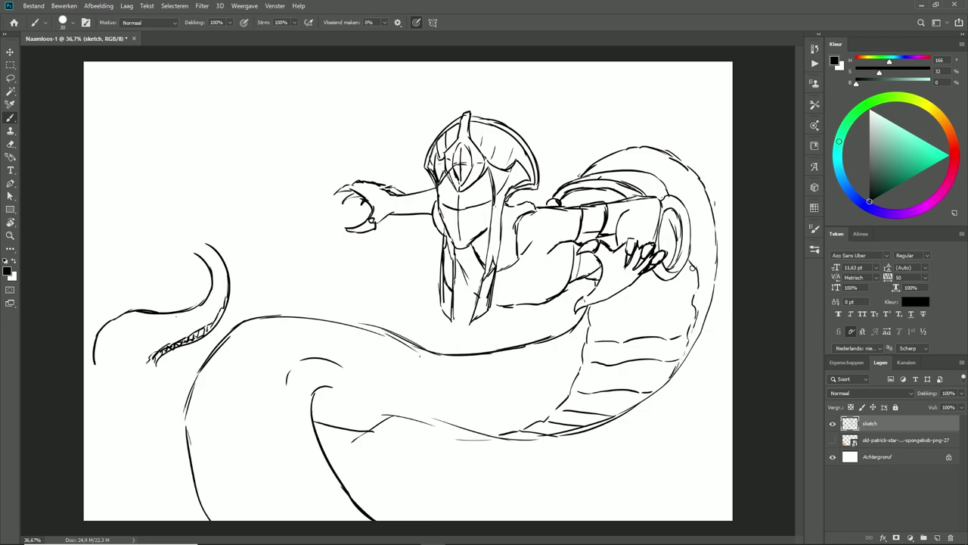
# Step: Add scales along the serpent's right side and darken its upper contour
pyautogui.moveTo(692, 266); pyautogui.dragTo(694, 292)
pyautogui.moveTo(685, 316)
pyautogui.mouseDown()
pyautogui.moveTo(593, 325)
pyautogui.moveTo(669, 303)
pyautogui.mouseUp()
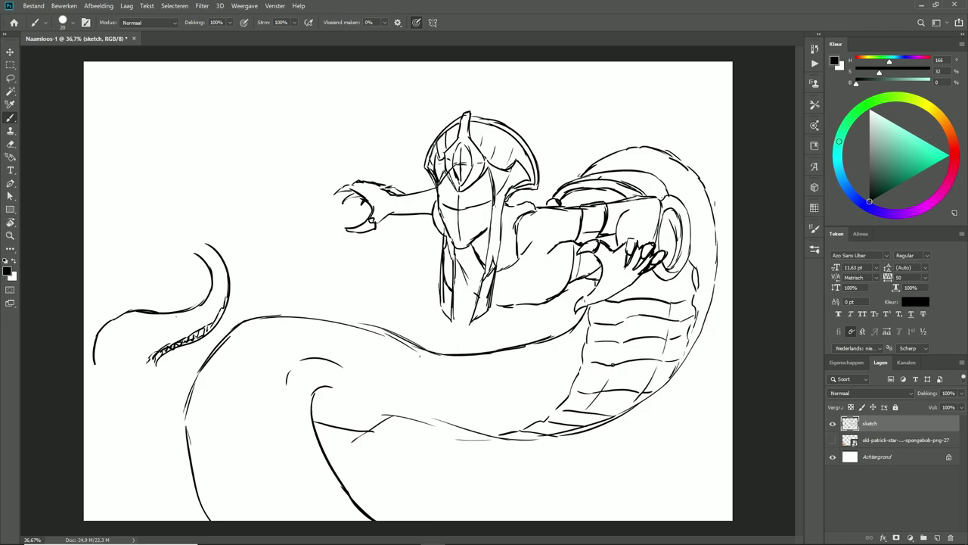
pyautogui.moveTo(421, 351); pyautogui.dragTo(315, 319)
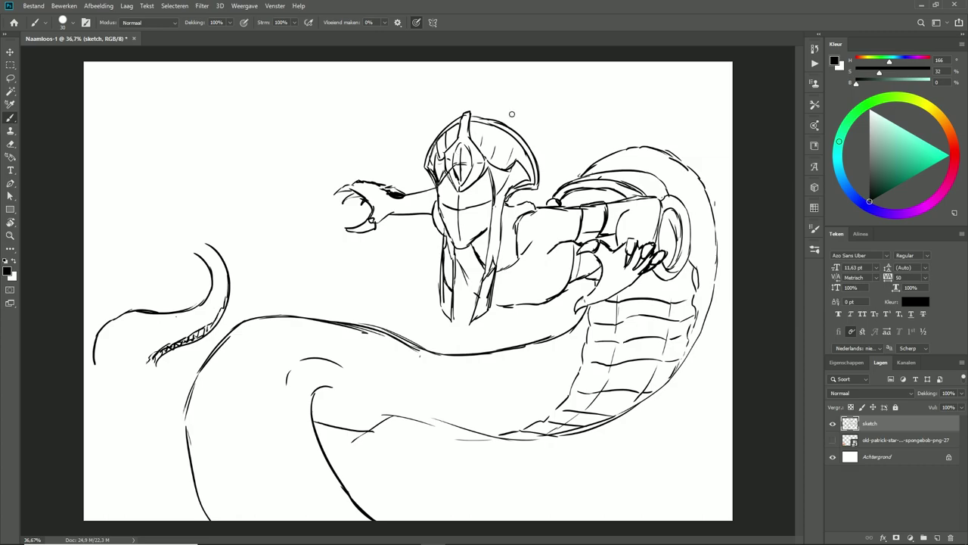
# Step: Hatch the arm's bracer band and the visor, and reinforce the helmet face and arm edges
pyautogui.moveTo(599, 205); pyautogui.dragTo(598, 236)
pyautogui.moveTo(594, 207); pyautogui.dragTo(590, 239)
pyautogui.moveTo(587, 209); pyautogui.dragTo(584, 242)
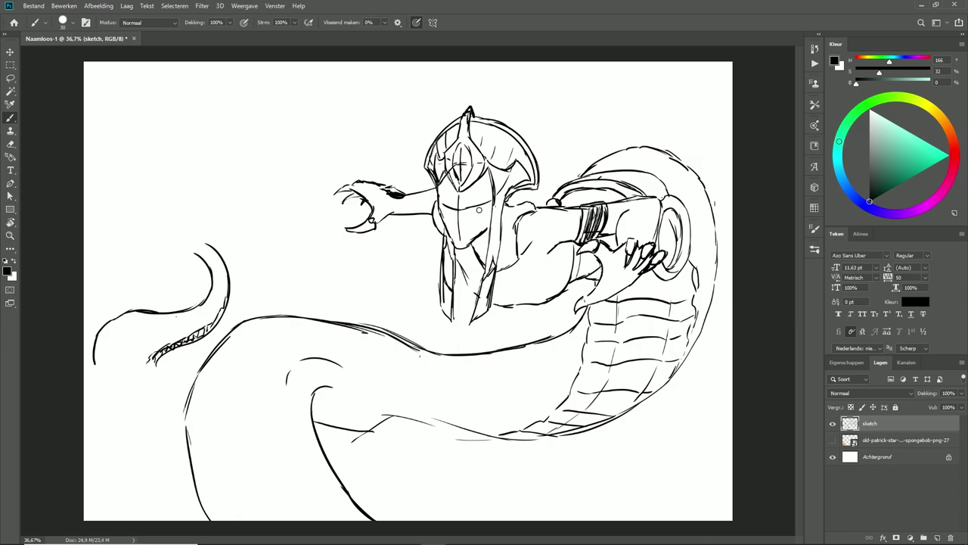
pyautogui.moveTo(490, 202); pyautogui.dragTo(474, 240)
pyautogui.moveTo(490, 174); pyautogui.dragTo(477, 198)
pyautogui.moveTo(485, 177); pyautogui.dragTo(470, 202)
pyautogui.moveTo(462, 184); pyautogui.dragTo(445, 211)
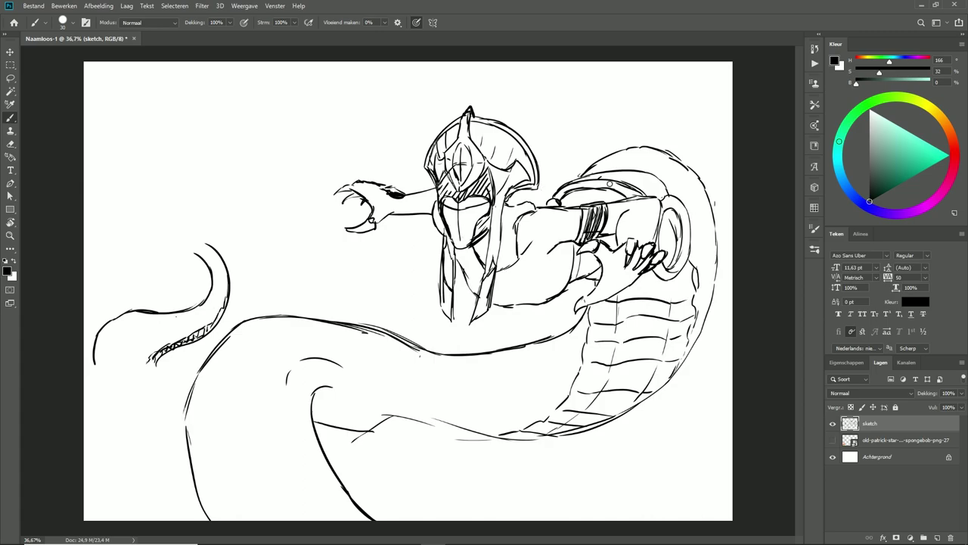
pyautogui.moveTo(665, 171); pyautogui.dragTo(557, 199)
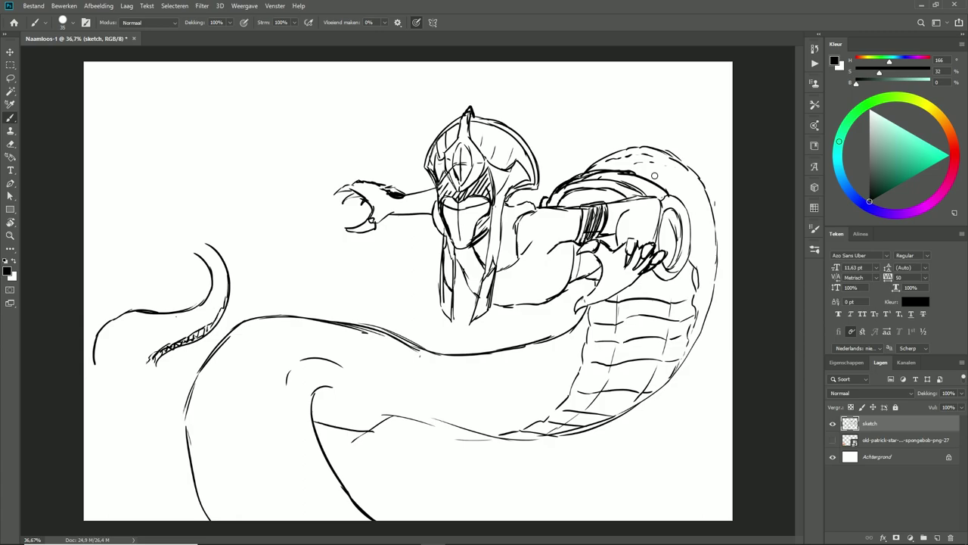
pyautogui.moveTo(389, 416); pyautogui.dragTo(485, 431)
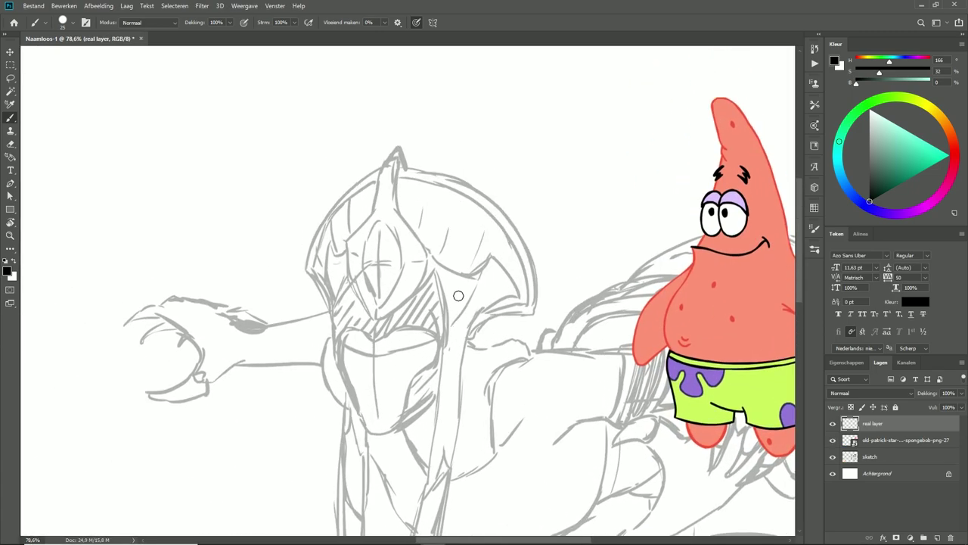
# Step: On 'real layer', ink a U-shaped head outline below the mask and bands at the wrist
pyautogui.moveTo(331, 310)
pyautogui.mouseDown()
pyautogui.moveTo(411, 390)
pyautogui.moveTo(330, 390)
pyautogui.moveTo(429, 387)
pyautogui.mouseUp()
pyautogui.hotkey('ctrl', 'z')
pyautogui.moveTo(340, 380); pyautogui.dragTo(356, 446)
pyautogui.moveTo(355, 447); pyautogui.dragTo(301, 355)
pyautogui.moveTo(282, 290)
pyautogui.mouseDown()
pyautogui.moveTo(328, 432)
pyautogui.moveTo(551, 357)
pyautogui.moveTo(556, 395)
pyautogui.moveTo(560, 333)
pyautogui.mouseUp()
pyautogui.moveTo(551, 403); pyautogui.dragTo(607, 375)
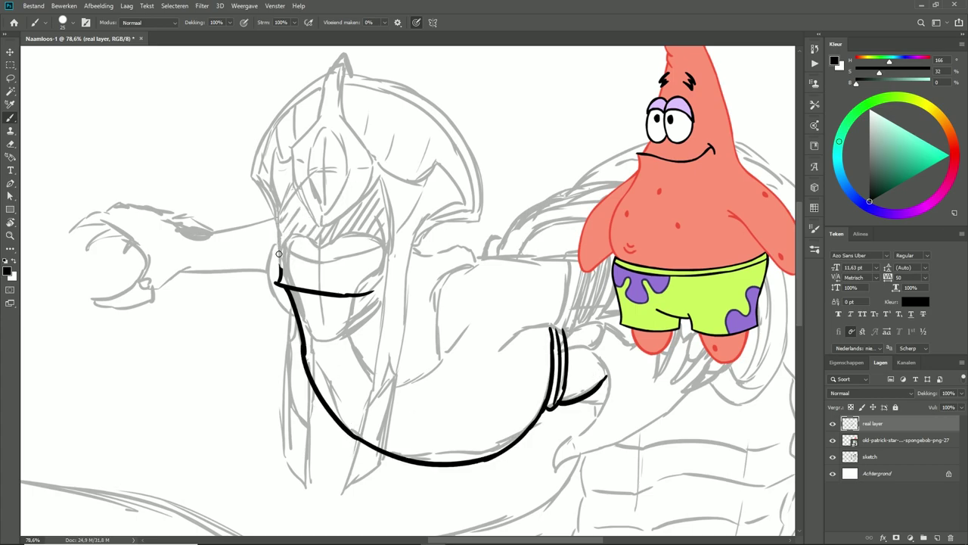
# Step: Ink cartoon eyes with pupils, a curled smile corner and a hooked arm shape; hide the Patrick reference
pyautogui.moveTo(332, 221)
pyautogui.mouseDown()
pyautogui.moveTo(308, 223)
pyautogui.moveTo(321, 237)
pyautogui.mouseUp()
pyautogui.moveTo(321, 243); pyautogui.dragTo(356, 250)
pyautogui.moveTo(374, 285); pyautogui.dragTo(376, 303)
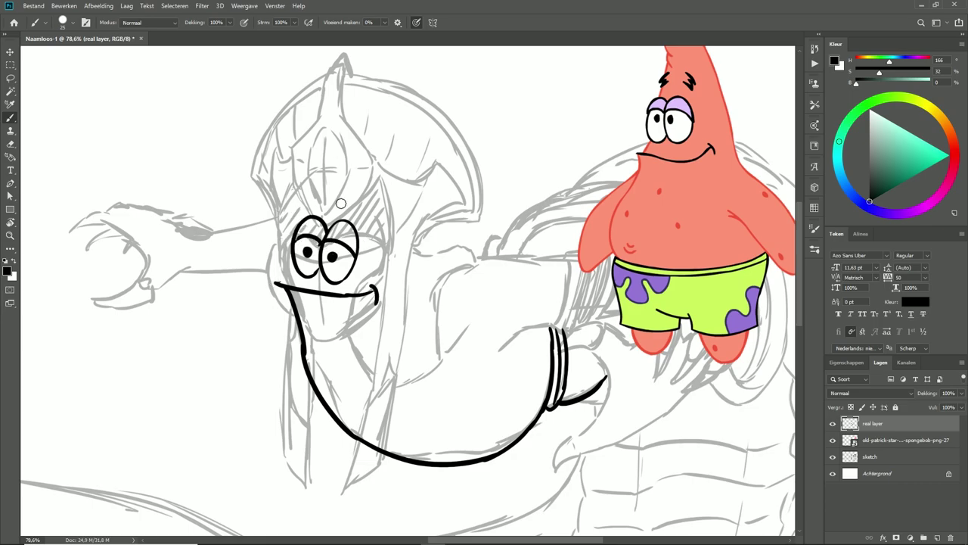
pyautogui.moveTo(417, 253)
pyautogui.mouseDown()
pyautogui.moveTo(478, 266)
pyautogui.moveTo(401, 384)
pyautogui.mouseUp()
pyautogui.scroll(-2, 338, 345)
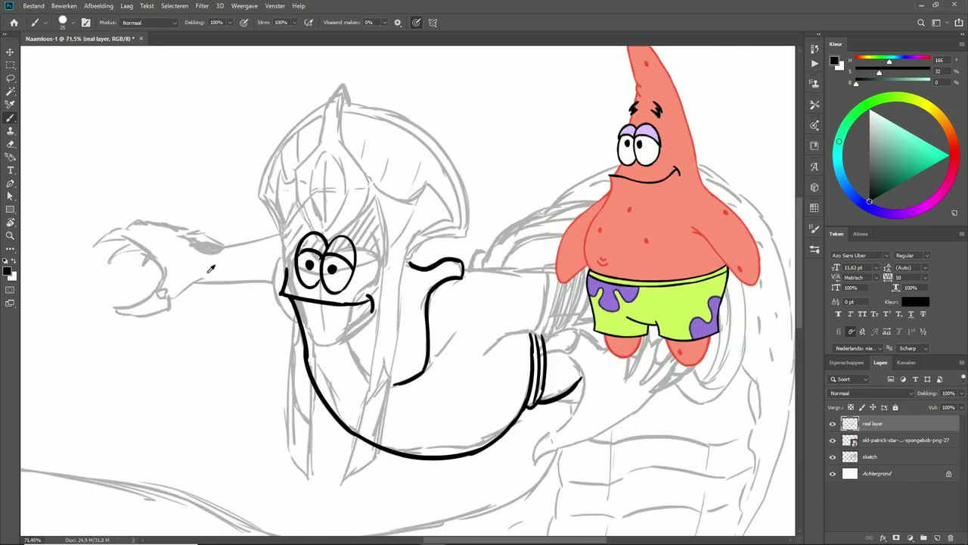
pyautogui.click(833, 440)
# Step: Ink the arm's bands and top outline, and a fist with its thumb up
pyautogui.moveTo(393, 298); pyautogui.dragTo(385, 367)
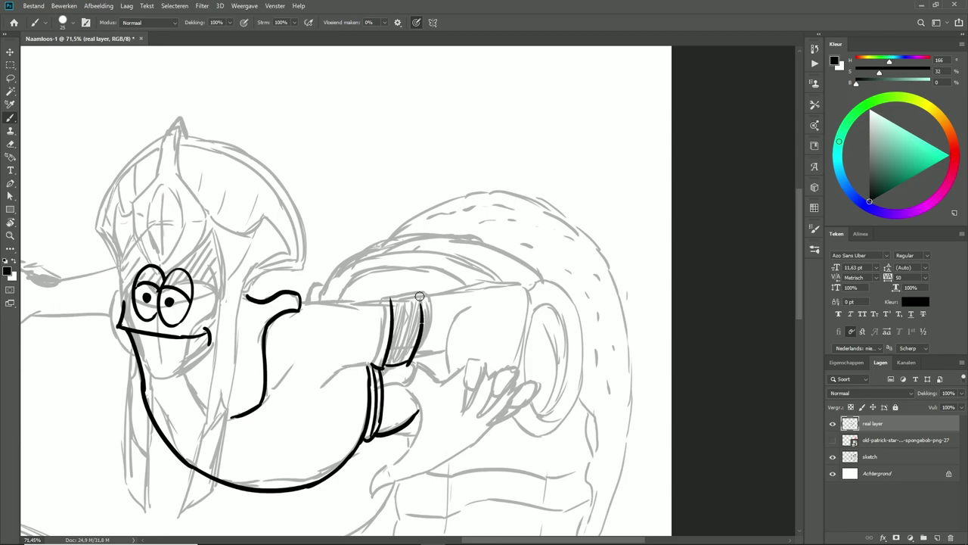
pyautogui.moveTo(431, 291)
pyautogui.mouseDown()
pyautogui.moveTo(410, 362)
pyautogui.moveTo(378, 363)
pyautogui.mouseUp()
pyautogui.moveTo(388, 297); pyautogui.dragTo(302, 305)
pyautogui.moveTo(461, 308); pyautogui.dragTo(443, 378)
pyautogui.moveTo(433, 289)
pyautogui.mouseDown()
pyautogui.moveTo(525, 312)
pyautogui.moveTo(491, 412)
pyautogui.mouseUp()
pyautogui.moveTo(440, 388); pyautogui.dragTo(482, 435)
pyautogui.hotkey('ctrl', 'z')
pyautogui.hotkey('ctrl', 'z')
pyautogui.moveTo(451, 356); pyautogui.dragTo(501, 415)
pyautogui.moveTo(413, 376); pyautogui.dragTo(477, 441)
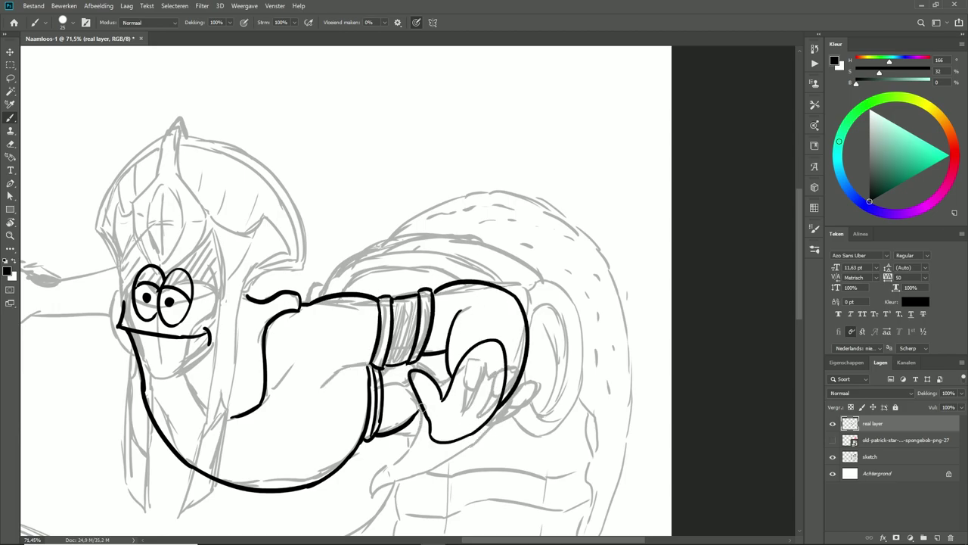
# Step: Draw the pot's oval rim with an inner oval, and ink the arm's top edge
pyautogui.moveTo(341, 290); pyautogui.dragTo(558, 281)
pyautogui.hotkey('ctrl', 'z')
pyautogui.hotkey('ctrl', 'z')
pyautogui.moveTo(506, 402)
pyautogui.mouseDown()
pyautogui.moveTo(559, 437)
pyautogui.moveTo(529, 282)
pyautogui.moveTo(560, 318)
pyautogui.mouseUp()
pyautogui.moveTo(328, 289); pyautogui.dragTo(542, 276)
pyautogui.hotkey('ctrl', 'z')
pyautogui.moveTo(369, 293); pyautogui.dragTo(519, 250)
# Step: Ink a large arc over the body's top and continue the snake's outline down the right side
pyautogui.hotkey('ctrl', 'z')
pyautogui.moveTo(329, 292)
pyautogui.mouseDown()
pyautogui.moveTo(454, 244)
pyautogui.moveTo(542, 276)
pyautogui.moveTo(354, 288)
pyautogui.mouseUp()
pyautogui.moveTo(478, 272); pyautogui.dragTo(310, 296)
pyautogui.scroll(-1, 398, 153)
pyautogui.moveTo(378, 231)
pyautogui.mouseDown()
pyautogui.moveTo(473, 183)
pyautogui.moveTo(564, 228)
pyautogui.mouseUp()
pyautogui.moveTo(519, 189); pyautogui.dragTo(592, 270)
pyautogui.hotkey('ctrl', 'z')
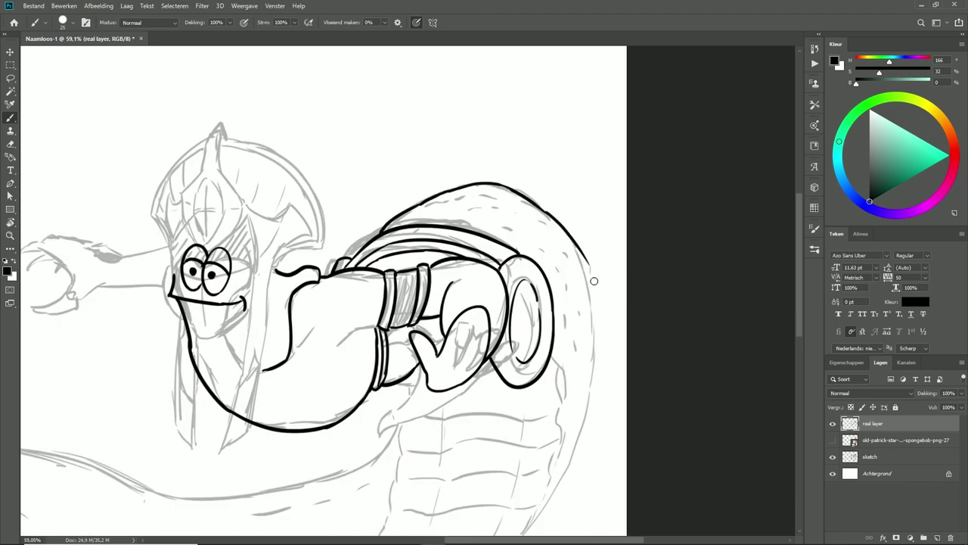
pyautogui.moveTo(541, 210)
pyautogui.mouseDown()
pyautogui.moveTo(592, 279)
pyautogui.moveTo(675, 140)
pyautogui.moveTo(575, 442)
pyautogui.mouseUp()
pyautogui.moveTo(575, 442); pyautogui.dragTo(281, 523)
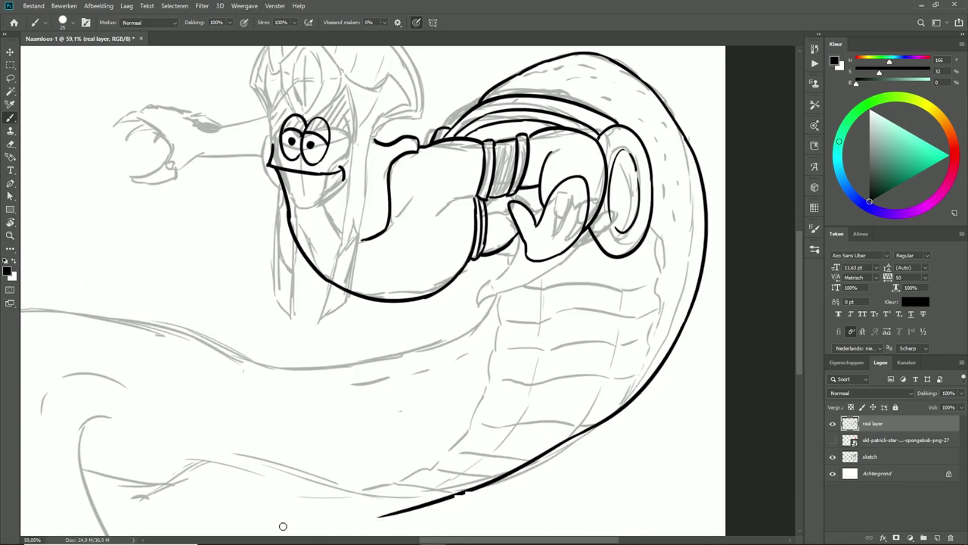
pyautogui.hotkey('ctrl', 'z')
# Step: Ink the snake's lower outline, the tail's inner curve, its upper edge and a segment toward the pot
pyautogui.moveTo(583, 431)
pyautogui.mouseDown()
pyautogui.moveTo(216, 454)
pyautogui.moveTo(118, 484)
pyautogui.mouseUp()
pyautogui.hotkey('ctrl', 'z')
pyautogui.moveTo(687, 324)
pyautogui.mouseDown()
pyautogui.moveTo(480, 497)
pyautogui.moveTo(356, 506)
pyautogui.moveTo(129, 465)
pyautogui.moveTo(83, 469)
pyautogui.mouseUp()
pyautogui.moveTo(107, 417)
pyautogui.mouseDown()
pyautogui.moveTo(342, 300)
pyautogui.moveTo(420, 501)
pyautogui.mouseUp()
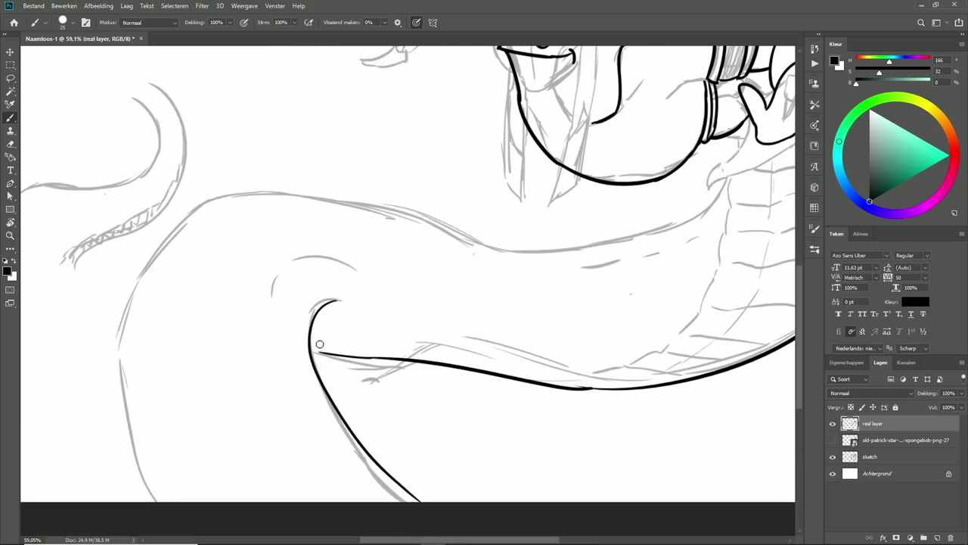
pyautogui.moveTo(121, 496)
pyautogui.mouseDown()
pyautogui.moveTo(328, 201)
pyautogui.moveTo(389, 188)
pyautogui.moveTo(245, 355)
pyautogui.mouseUp()
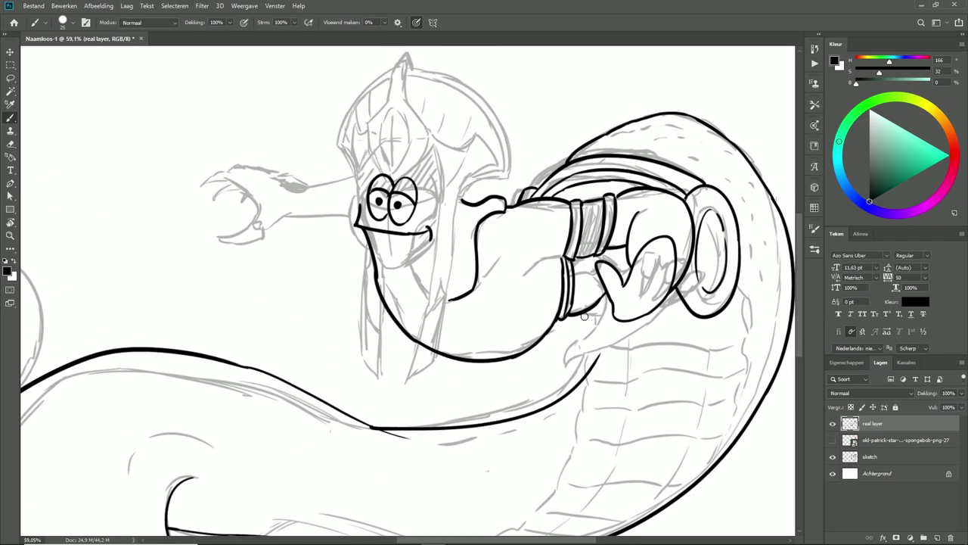
pyautogui.moveTo(371, 427); pyautogui.dragTo(608, 335)
# Step: Ink strokes on the left tentacle
pyautogui.moveTo(680, 245); pyautogui.dragTo(449, 209)
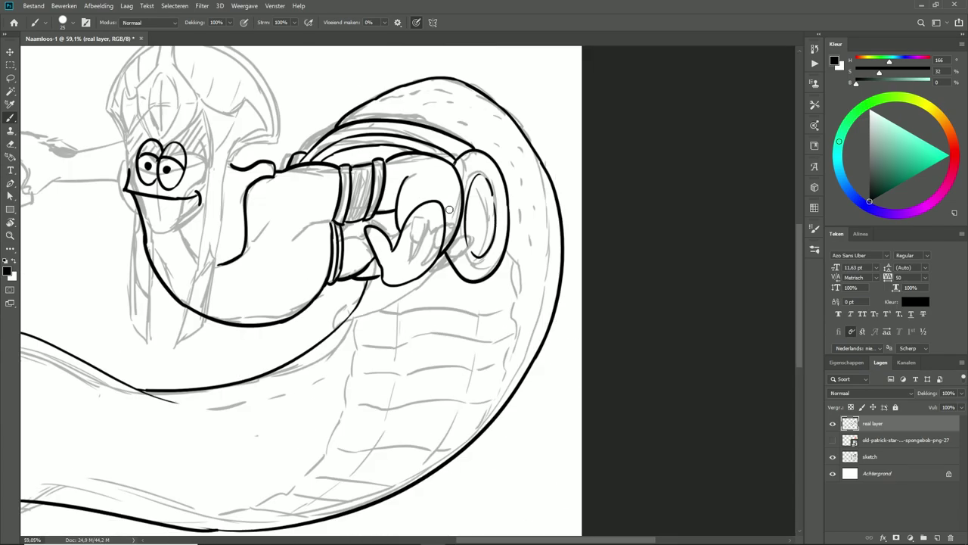
pyautogui.scroll(-2, 357, 369)
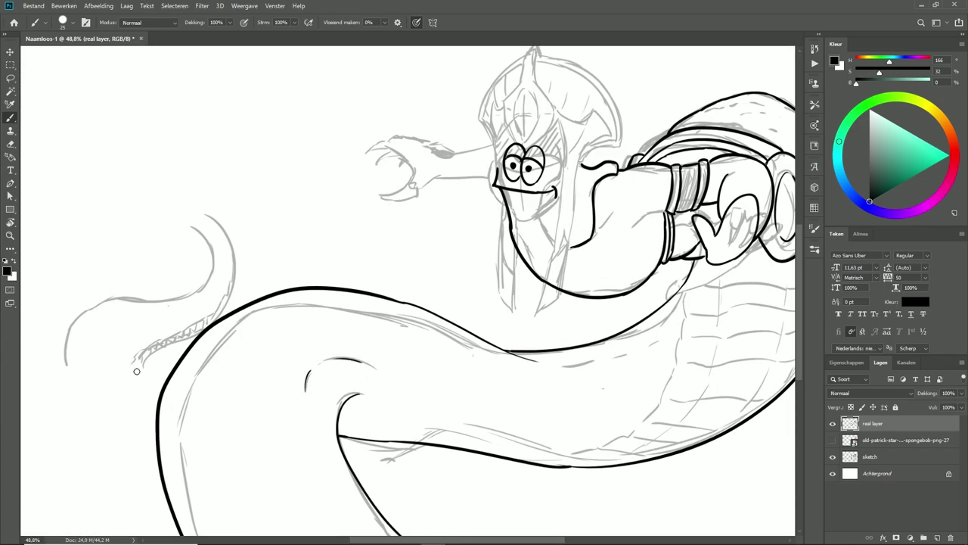
pyautogui.moveTo(136, 370); pyautogui.dragTo(136, 177)
pyautogui.moveTo(59, 346); pyautogui.dragTo(138, 218)
# Step: Undo the stray tentacle stroke, make the hat layer active and show the Patrick reference
pyautogui.hotkey('ctrl', 'z')
pyautogui.scroll(2, 138, 219)
pyautogui.click(873, 426)
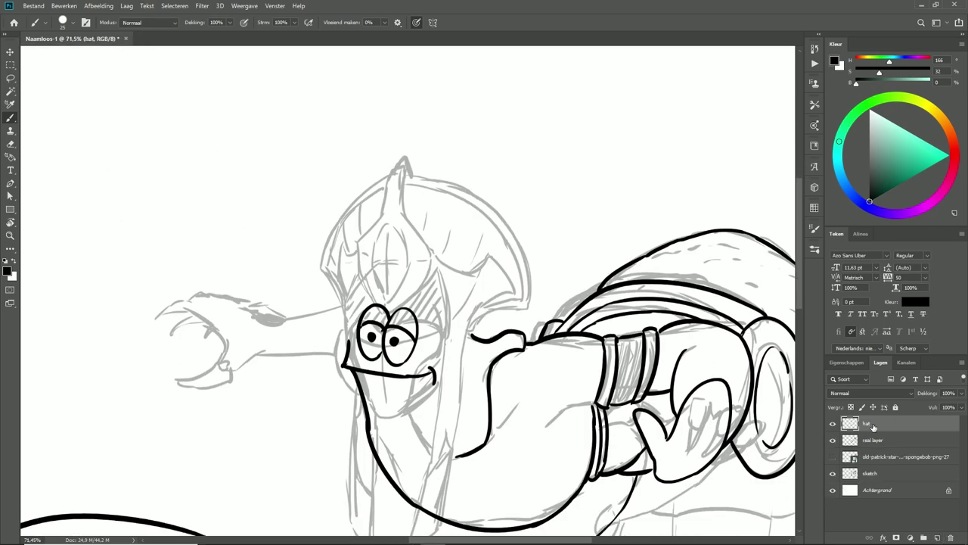
pyautogui.click(833, 456)
pyautogui.press('v')
pyautogui.scroll(1, 386, 348)
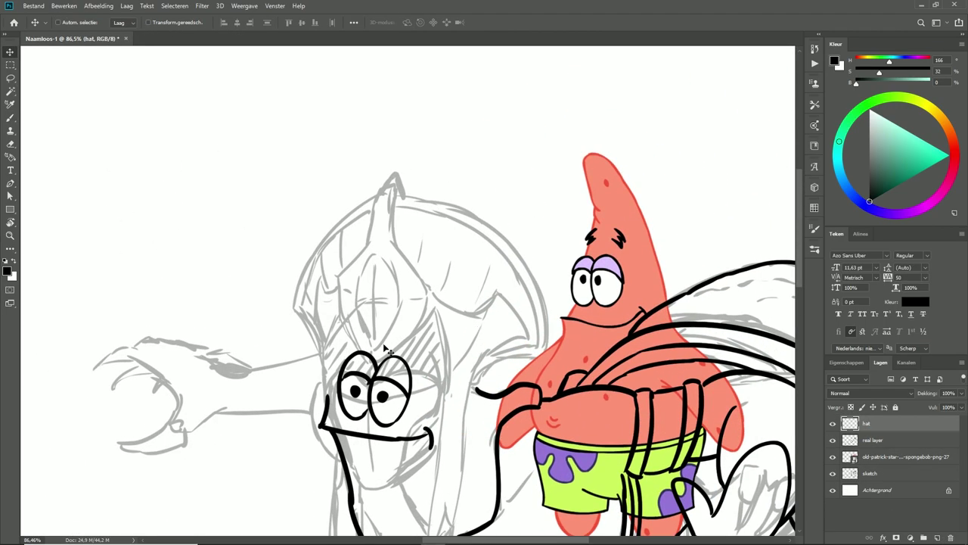
pyautogui.press('b')
# Step: Ink the helmet's left outline, tall horn lines, diamond and side lines with the size 20 brush
pyautogui.moveTo(378, 356)
pyautogui.mouseDown()
pyautogui.moveTo(437, 402)
pyautogui.moveTo(319, 404)
pyautogui.moveTo(397, 208)
pyautogui.moveTo(428, 96)
pyautogui.moveTo(368, 203)
pyautogui.mouseUp()
pyautogui.moveTo(368, 202)
pyautogui.mouseDown()
pyautogui.moveTo(333, 269)
pyautogui.moveTo(379, 340)
pyautogui.moveTo(382, 223)
pyautogui.moveTo(378, 328)
pyautogui.mouseUp()
pyautogui.hotkey('ctrl', 'z')
pyautogui.moveTo(376, 234)
pyautogui.mouseDown()
pyautogui.moveTo(376, 315)
pyautogui.moveTo(318, 336)
pyautogui.mouseUp()
pyautogui.hotkey('ctrl', 'z')
pyautogui.moveTo(327, 221); pyautogui.dragTo(340, 265)
pyautogui.moveTo(420, 288)
pyautogui.mouseDown()
pyautogui.moveTo(448, 356)
pyautogui.moveTo(505, 312)
pyautogui.moveTo(470, 273)
pyautogui.moveTo(420, 280)
pyautogui.mouseUp()
# Step: Ink the helmet brim, face lines, the long curved top-left horn and the helmet's right side
pyautogui.moveTo(447, 356); pyautogui.dragTo(465, 191)
pyautogui.moveTo(465, 192)
pyautogui.mouseDown()
pyautogui.moveTo(420, 476)
pyautogui.moveTo(492, 182)
pyautogui.mouseUp()
pyautogui.moveTo(457, 228)
pyautogui.mouseDown()
pyautogui.moveTo(453, 301)
pyautogui.moveTo(380, 329)
pyautogui.moveTo(409, 250)
pyautogui.mouseUp()
pyautogui.moveTo(408, 249)
pyautogui.mouseDown()
pyautogui.moveTo(404, 363)
pyautogui.moveTo(427, 451)
pyautogui.moveTo(412, 356)
pyautogui.mouseUp()
pyautogui.moveTo(468, 203); pyautogui.dragTo(300, 418)
pyautogui.moveTo(174, 314)
pyautogui.mouseDown()
pyautogui.moveTo(268, 106)
pyautogui.moveTo(329, 118)
pyautogui.mouseUp()
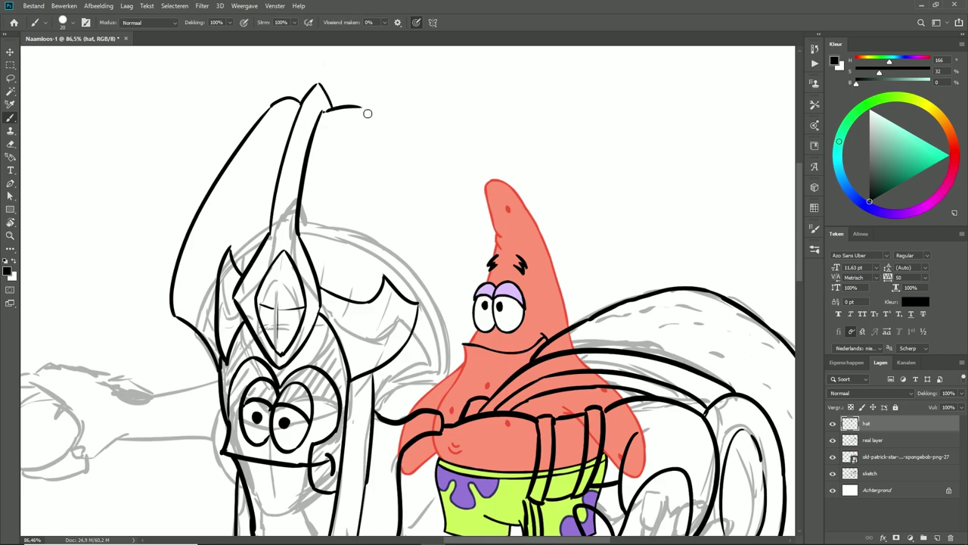
pyautogui.moveTo(450, 355); pyautogui.dragTo(331, 85)
# Step: Switch to a thinner size 10 brush and add thin inner detail lines along the helmet dome
pyautogui.press('[')
pyautogui.moveTo(437, 382)
pyautogui.mouseDown()
pyautogui.moveTo(424, 280)
pyautogui.moveTo(331, 114)
pyautogui.moveTo(193, 307)
pyautogui.mouseUp()
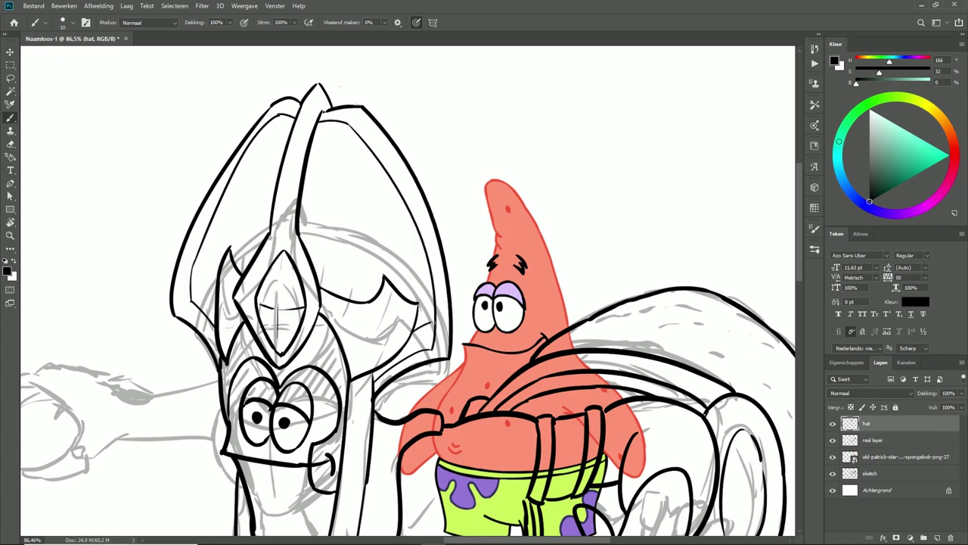
pyautogui.moveTo(398, 213); pyautogui.dragTo(338, 295)
pyautogui.moveTo(334, 173); pyautogui.dragTo(312, 262)
pyautogui.moveTo(255, 193)
pyautogui.mouseDown()
pyautogui.moveTo(249, 259)
pyautogui.moveTo(203, 313)
pyautogui.mouseUp()
pyautogui.scroll(-2, 289, 249)
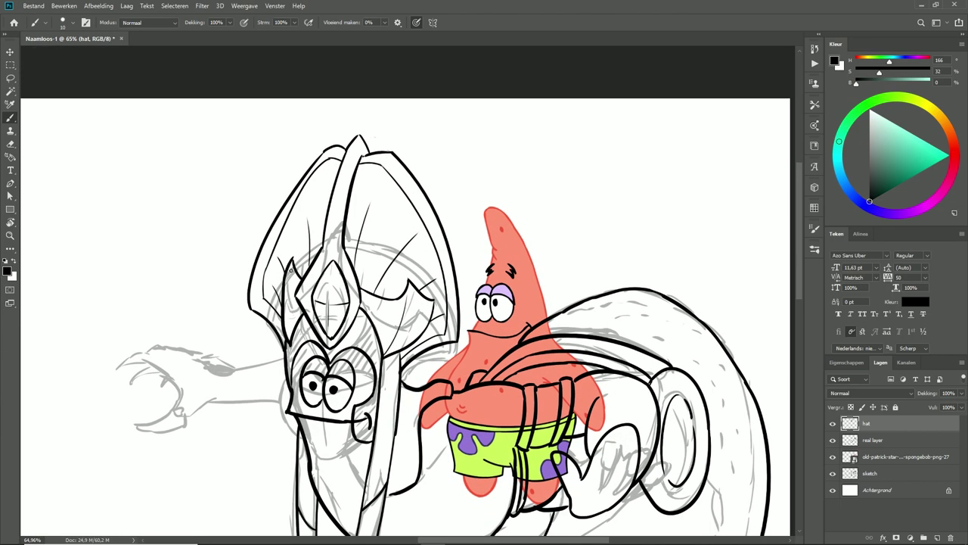
pyautogui.scroll(2, 290, 269)
# Step: On 'real layer' with a thicker brush, ink the arm's upper and lower outlines and loop around the hand
pyautogui.hotkey('alt', '[')
pyautogui.press(']')
pyautogui.moveTo(393, 289); pyautogui.dragTo(248, 303)
pyautogui.moveTo(386, 351); pyautogui.dragTo(249, 357)
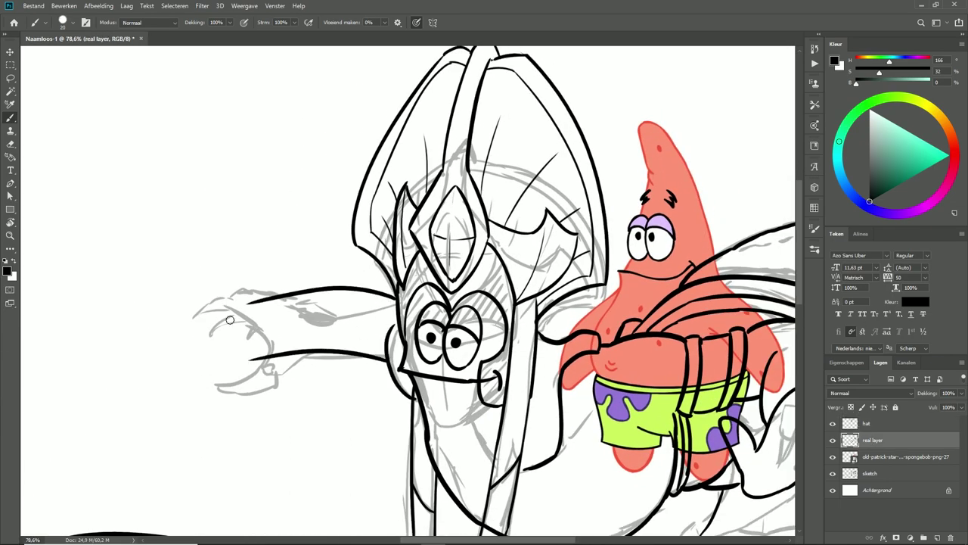
pyautogui.moveTo(394, 289)
pyautogui.mouseDown()
pyautogui.moveTo(219, 392)
pyautogui.moveTo(265, 366)
pyautogui.mouseUp()
pyautogui.moveTo(286, 307)
pyautogui.mouseDown()
pyautogui.moveTo(249, 317)
pyautogui.moveTo(288, 311)
pyautogui.mouseUp()
pyautogui.hotkey('ctrl', 'z')
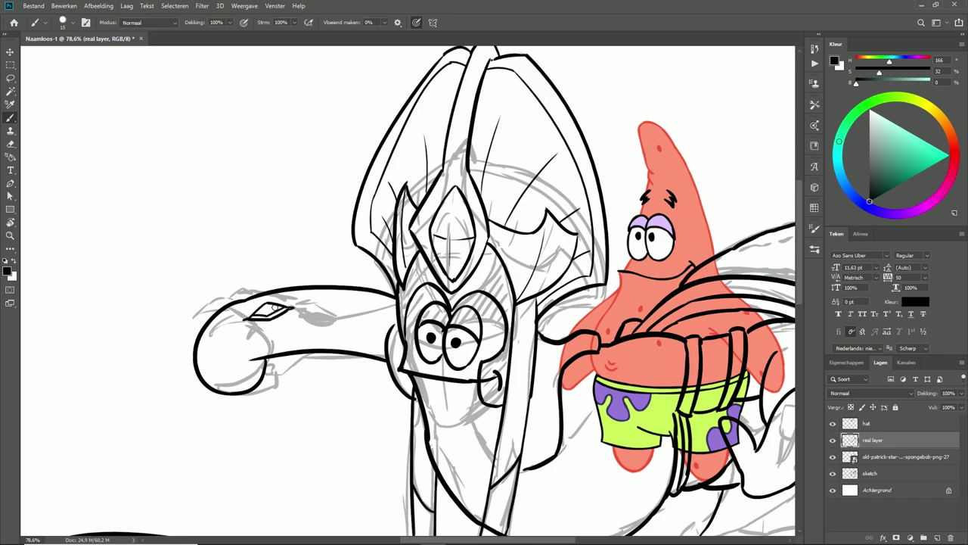
# Step: Ink details near the hand and along the body's lower-right edge on 'real layer' and 'hat + detail'
pyautogui.hotkey('ctrl', '-')
pyautogui.hotkey('ctrl', '-')
pyautogui.hotkey('ctrl', '-')
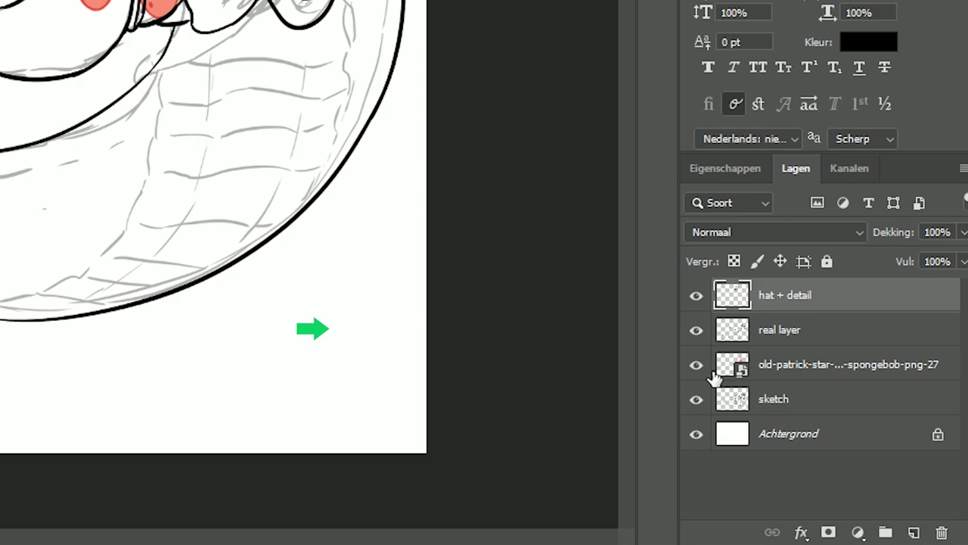
pyautogui.click(833, 456)
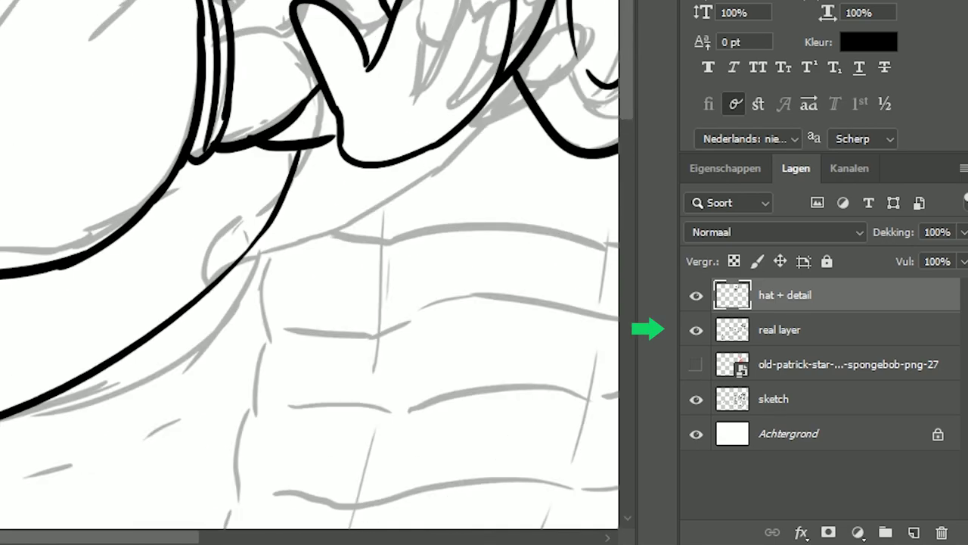
pyautogui.hotkey('alt', '[')
pyautogui.moveTo(154, 3); pyautogui.dragTo(87, 42)
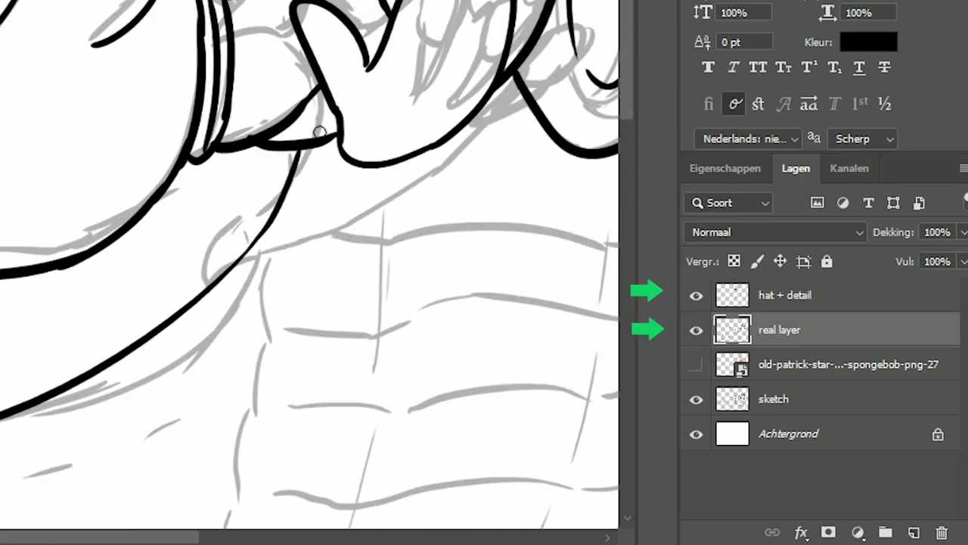
pyautogui.hotkey('alt', ']')
pyautogui.moveTo(319, 133); pyautogui.dragTo(138, 128)
pyautogui.click(696, 364)
pyautogui.moveTo(333, 1); pyautogui.dragTo(264, 166)
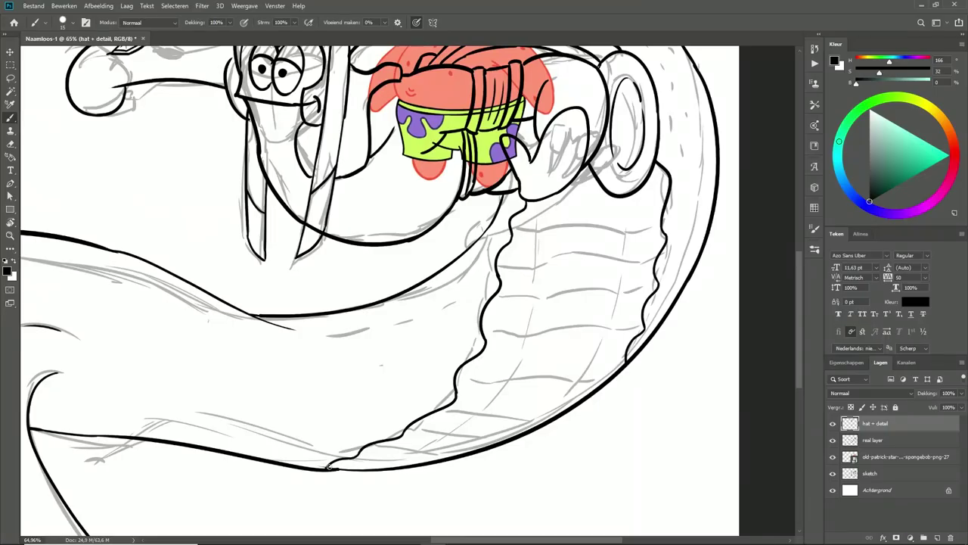
# Step: Ink short ridge lines down the serpent's belly from the upper body to the lower belly
pyautogui.moveTo(513, 230); pyautogui.dragTo(660, 227)
pyautogui.moveTo(498, 269); pyautogui.dragTo(527, 266)
pyautogui.hotkey('ctrl', 'z')
pyautogui.moveTo(530, 265); pyautogui.dragTo(649, 256)
pyautogui.moveTo(499, 304); pyautogui.dragTo(545, 300)
pyautogui.moveTo(540, 303); pyautogui.dragTo(646, 294)
pyautogui.moveTo(492, 332)
pyautogui.mouseDown()
pyautogui.moveTo(519, 342)
pyautogui.moveTo(634, 329)
pyautogui.mouseUp()
pyautogui.moveTo(464, 375); pyautogui.dragTo(585, 391)
pyautogui.moveTo(452, 410); pyautogui.dragTo(539, 421)
pyautogui.moveTo(445, 431); pyautogui.dragTo(473, 439)
pyautogui.moveTo(395, 454); pyautogui.dragTo(424, 447)
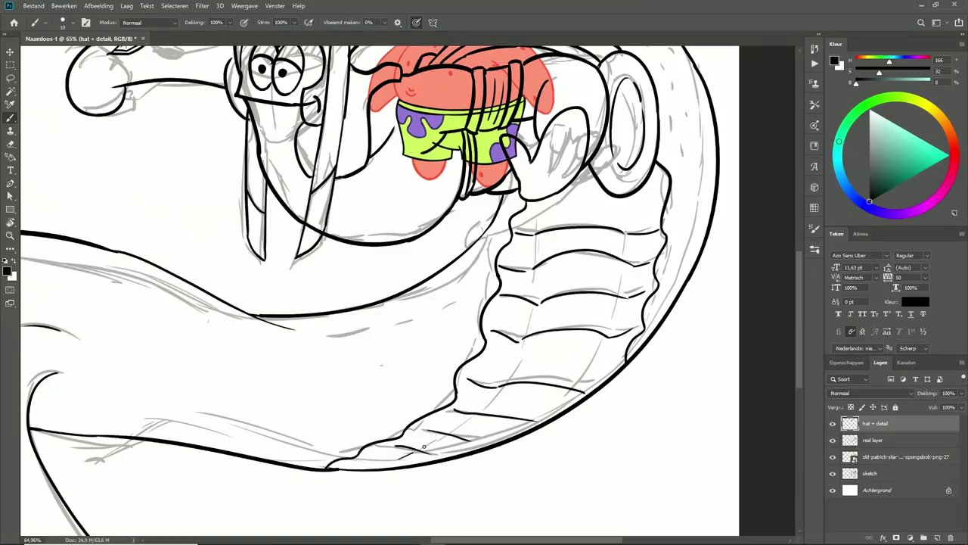
# Step: Draw wavy spot outlines on the tail and the spot pattern on the right coil
pyautogui.moveTo(74, 432); pyautogui.dragTo(487, 456)
pyautogui.moveTo(57, 458); pyautogui.dragTo(212, 333)
pyautogui.scroll(-5, 212, 333)
pyautogui.moveTo(310, 339); pyautogui.dragTo(347, 394)
pyautogui.scroll(5, 353, 403)
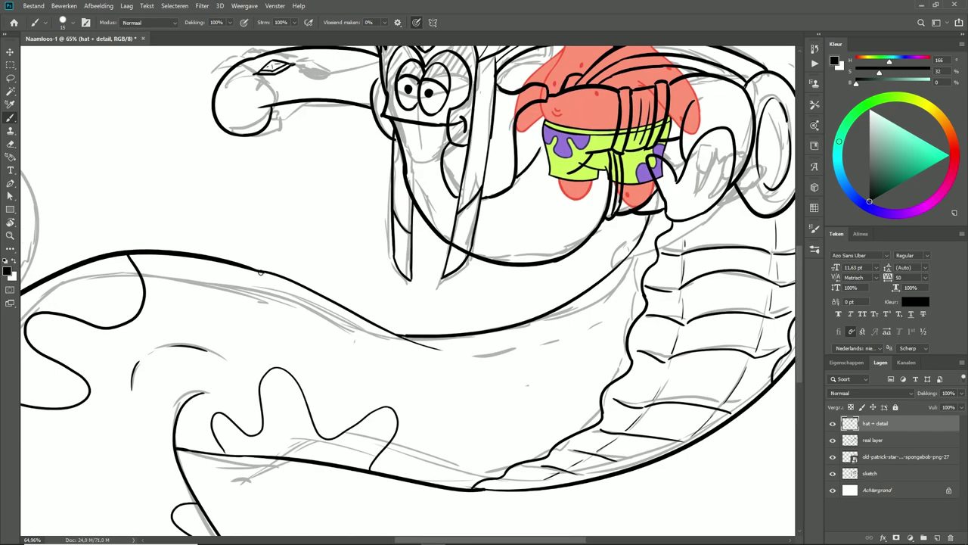
pyautogui.hscroll(-5, 433, 275)
pyautogui.hscroll(8, 432, 275)
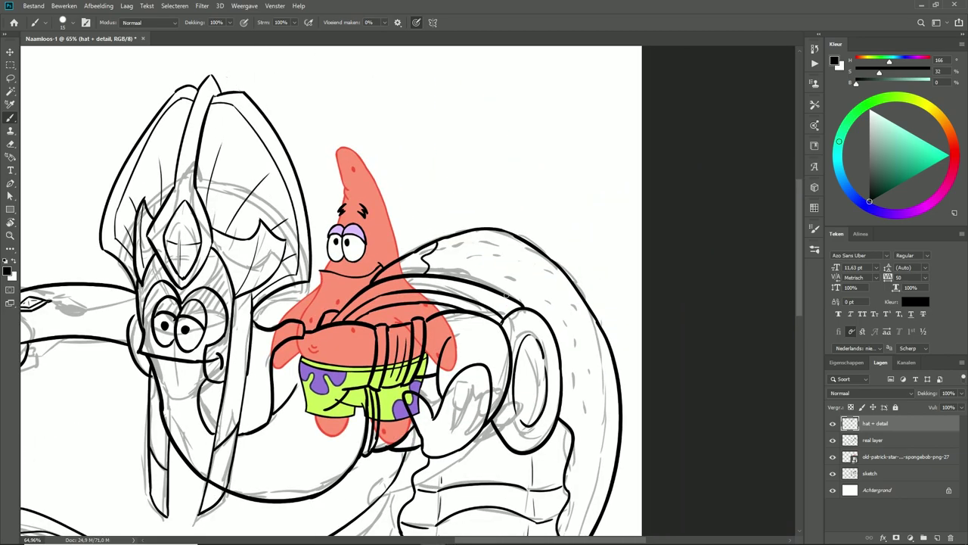
pyautogui.moveTo(568, 342); pyautogui.dragTo(472, 263)
pyautogui.moveTo(564, 274); pyautogui.dragTo(457, 239)
pyautogui.moveTo(604, 337); pyautogui.dragTo(598, 462)
pyautogui.scroll(-3, 655, 329)
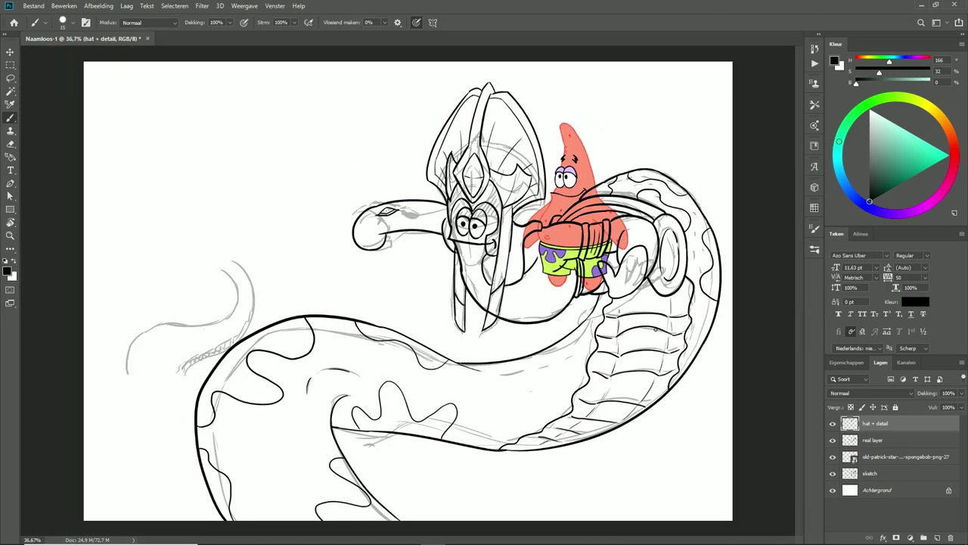
# Step: Hide the Patrick and sketch layers and add a layer mask to 'real layer', masking a small gap
pyautogui.moveTo(833, 456); pyautogui.dragTo(833, 473)
pyautogui.click(878, 439)
pyautogui.click(896, 537)
pyautogui.scroll(5, 494, 231)
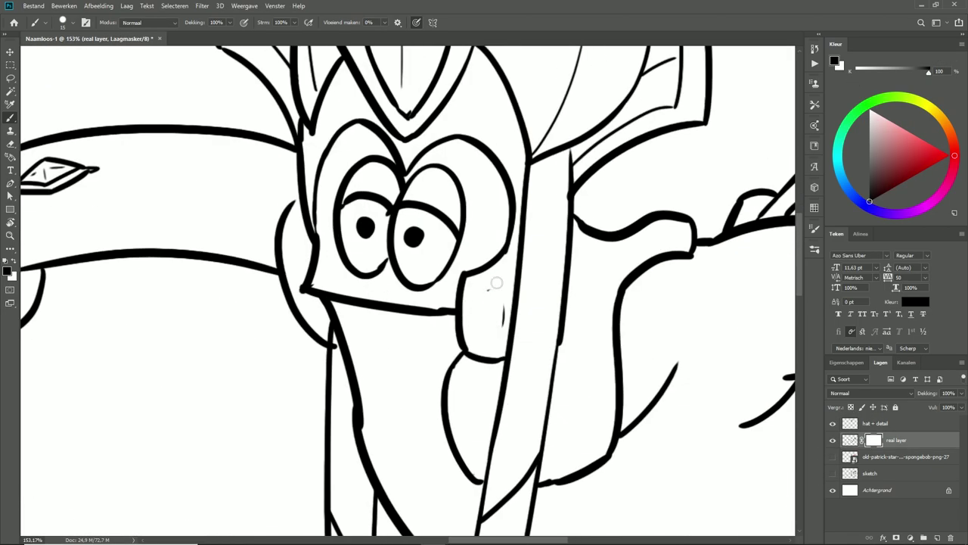
pyautogui.scroll(-5, 323, 383)
pyautogui.click(502, 354)
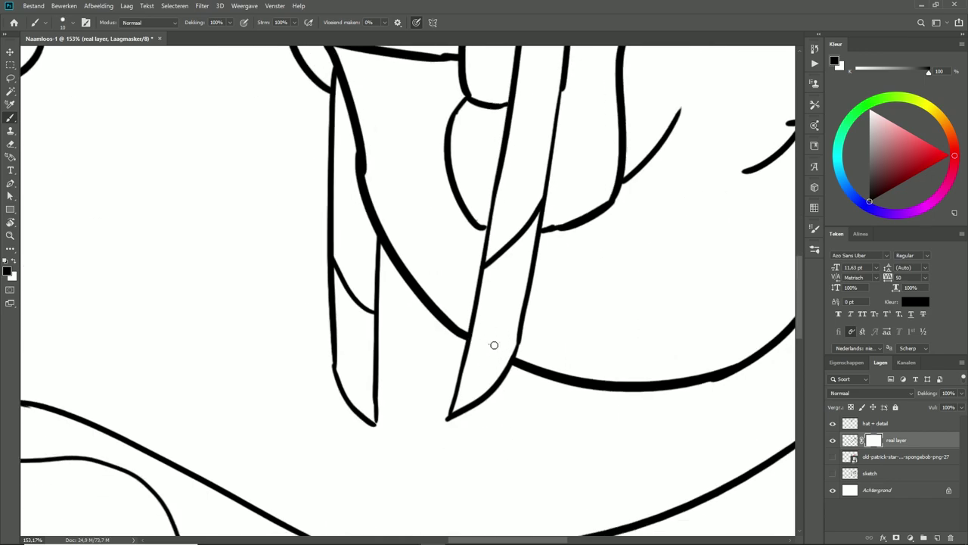
pyautogui.scroll(-5, 494, 345)
# Step: Magic Wand the white area outside the character and add a new 'color' layer
pyautogui.press('w')
pyautogui.click(284, 285)
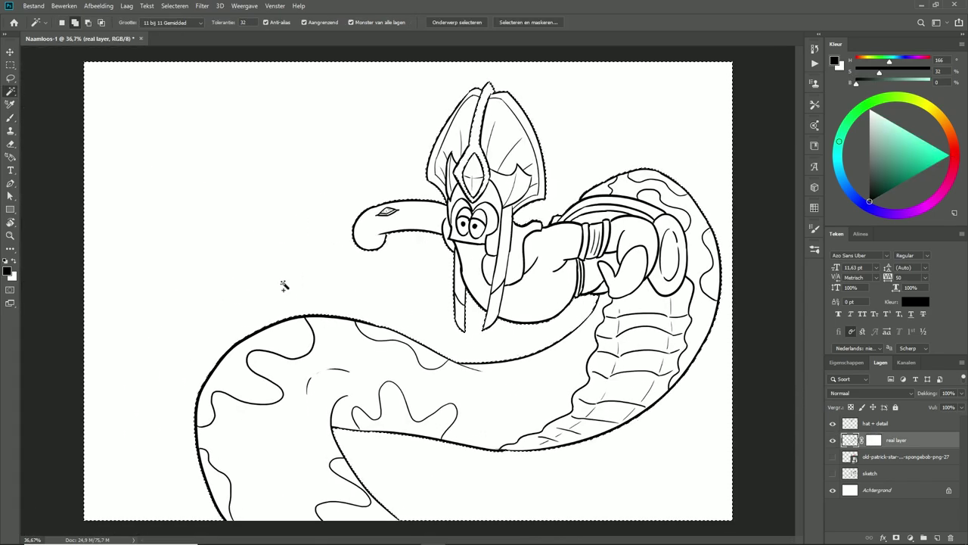
pyautogui.rightClick(463, 234)
pyautogui.click(411, 123)
pyautogui.scroll(4, 492, 106)
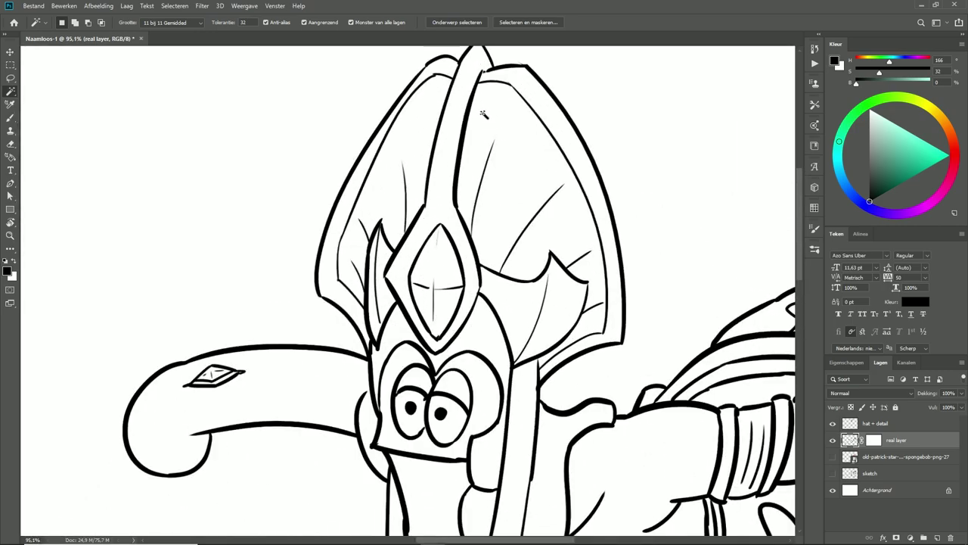
pyautogui.scroll(-3, 483, 113)
pyautogui.hotkey('alt', ']')
pyautogui.scroll(-3, 506, 104)
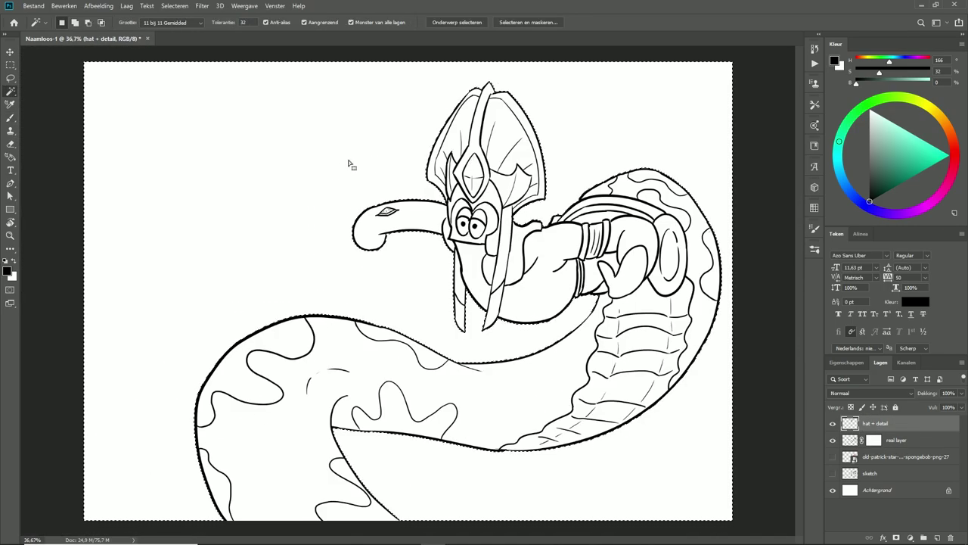
pyautogui.press('b')
pyautogui.click(175, 5)
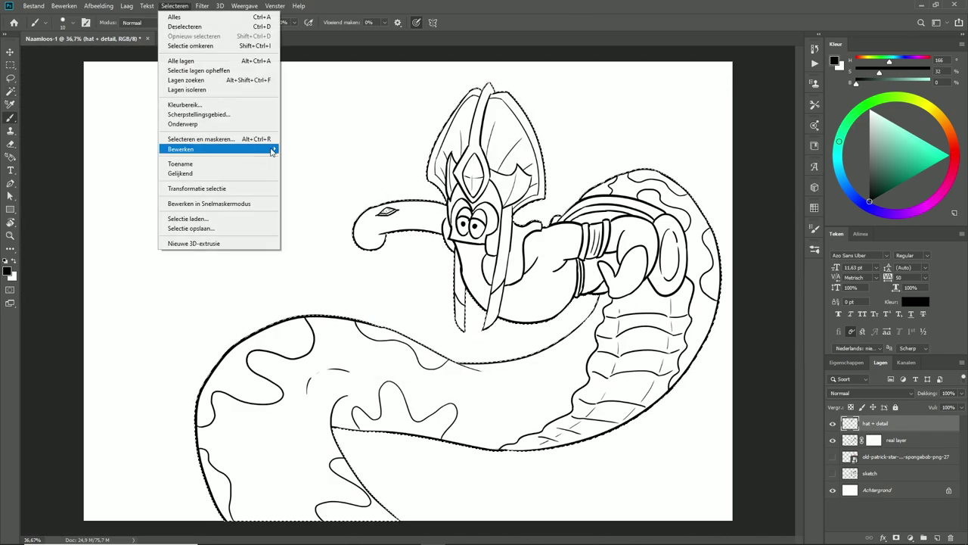
pyautogui.press('Escape')
# Step: Sample Patrick's salmon skin colour and paint it inside the snake selection on the 'color' layer
pyautogui.click(900, 456)
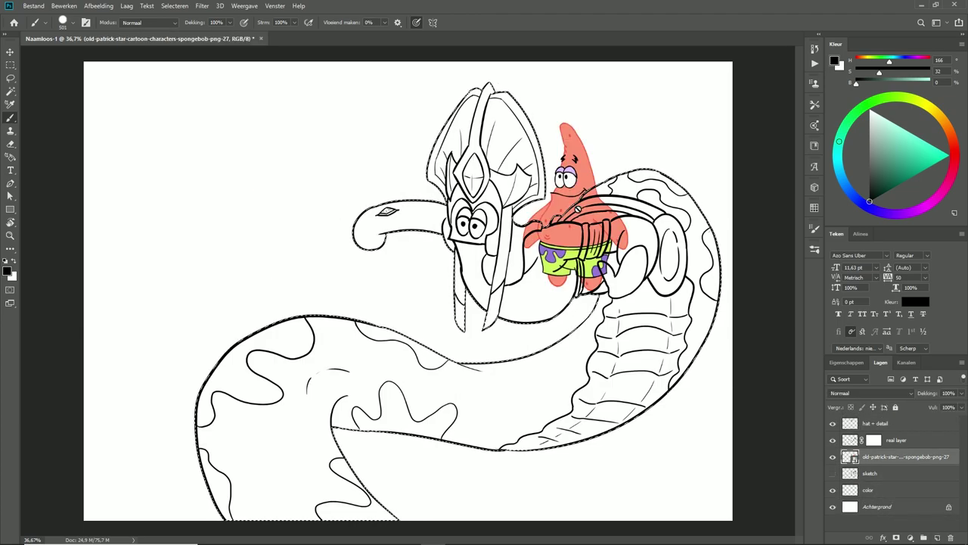
pyautogui.keyDown('alt'); pyautogui.click(581, 148); pyautogui.keyUp('alt')
pyautogui.click(833, 456)
pyautogui.click(868, 490)
pyautogui.moveTo(287, 492)
pyautogui.mouseDown()
pyautogui.moveTo(169, 295)
pyautogui.moveTo(373, 285)
pyautogui.moveTo(591, 123)
pyautogui.mouseUp()
pyautogui.hotkey('ctrl', 'd')
# Step: On a new layer, reselect the snake and paint lime green across its body
pyautogui.click(924, 537)
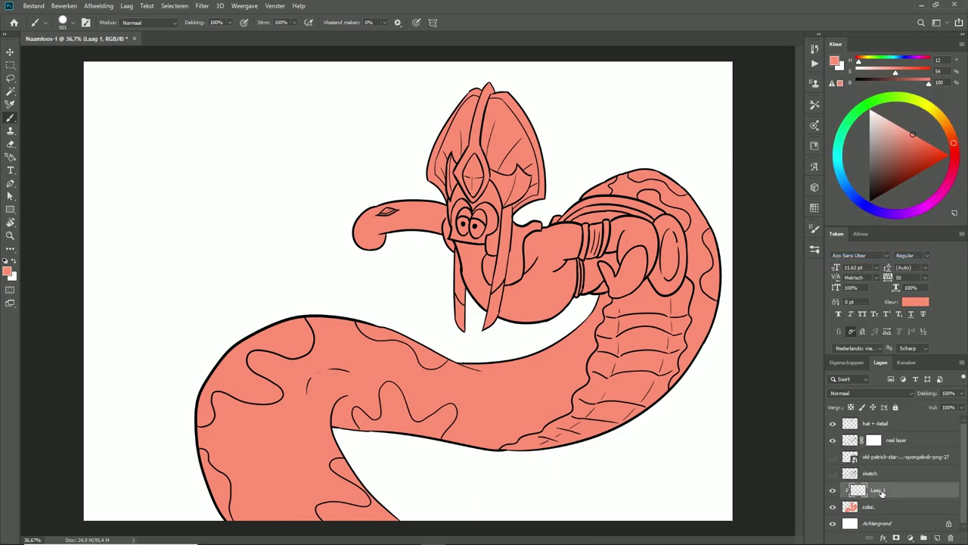
pyautogui.click(174, 6)
pyautogui.click(193, 33)
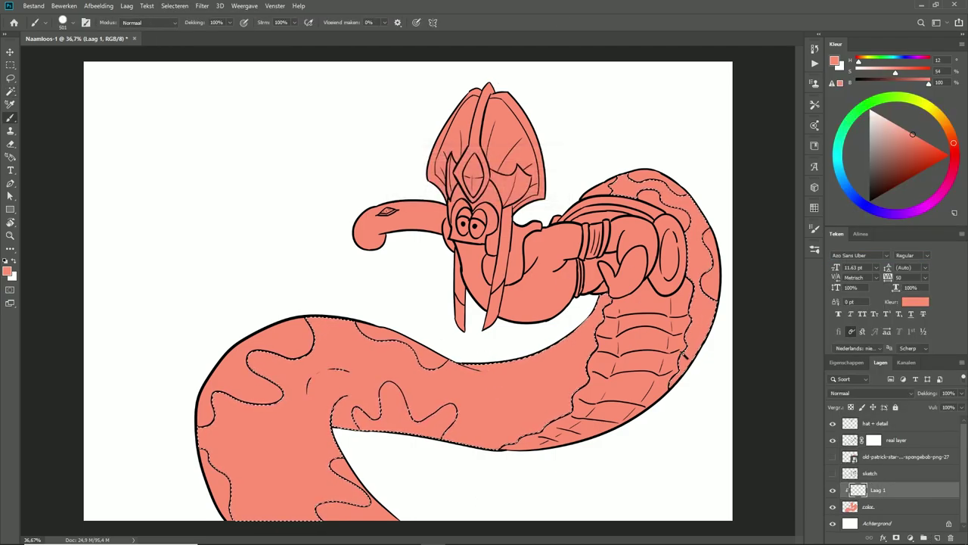
pyautogui.moveTo(681, 196)
pyautogui.mouseDown()
pyautogui.moveTo(582, 378)
pyautogui.moveTo(259, 270)
pyautogui.mouseUp()
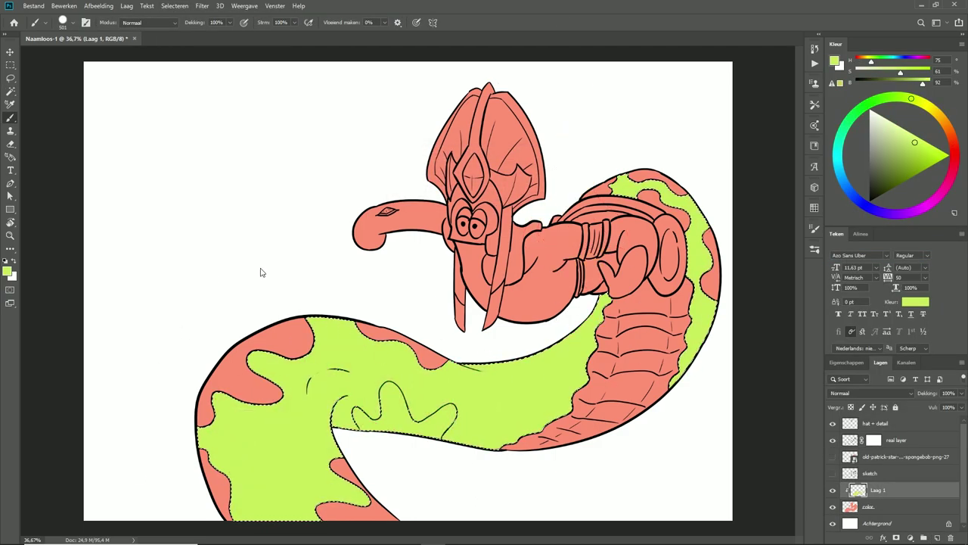
pyautogui.scroll(1, 546, 220)
pyautogui.scroll(5, 546, 220)
# Step: Magic Wand the area around the face and paint the face surround and tusks lime green
pyautogui.press('w')
pyautogui.click(433, 398)
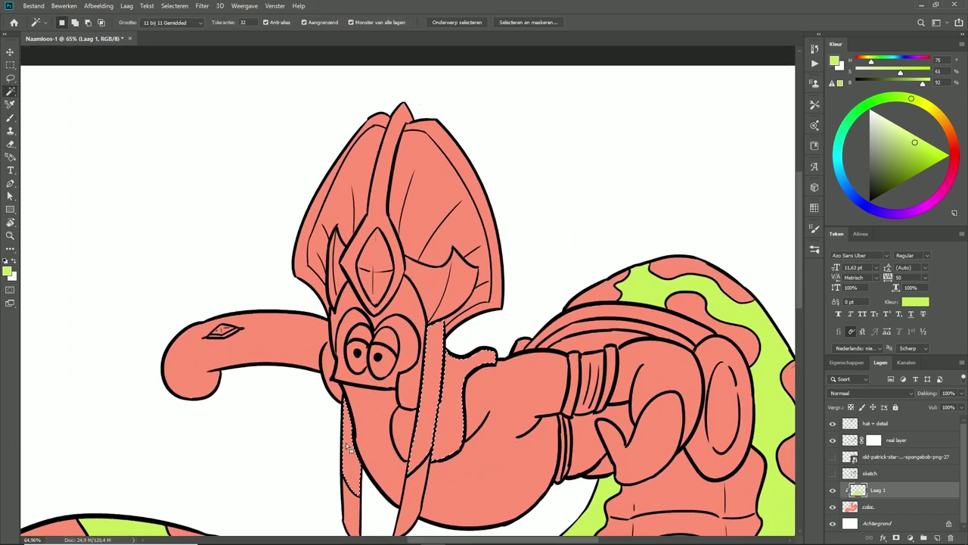
pyautogui.press('b')
pyautogui.moveTo(348, 447); pyautogui.dragTo(335, 411)
pyautogui.scroll(3, 386, 261)
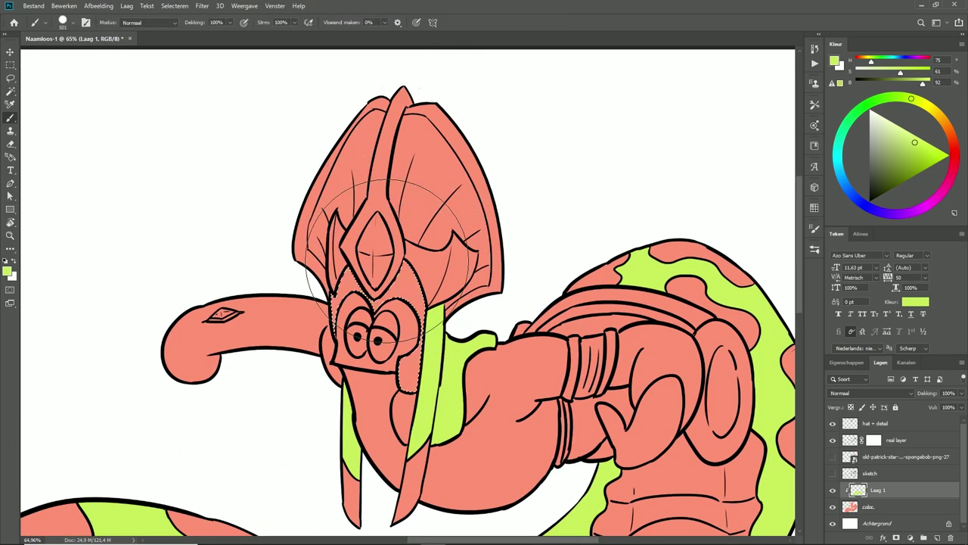
pyautogui.moveTo(386, 261); pyautogui.dragTo(378, 303)
pyautogui.hotkey('ctrl', 'd')
# Step: Select and refine the hat interior sections with Magic Wand, then paint them lime green
pyautogui.press('w')
pyautogui.scroll(1, 404, 257)
pyautogui.keyDown('shift'); pyautogui.click(363, 216); pyautogui.keyUp('shift')
pyautogui.keyDown('shift'); pyautogui.click(371, 276); pyautogui.keyUp('shift')
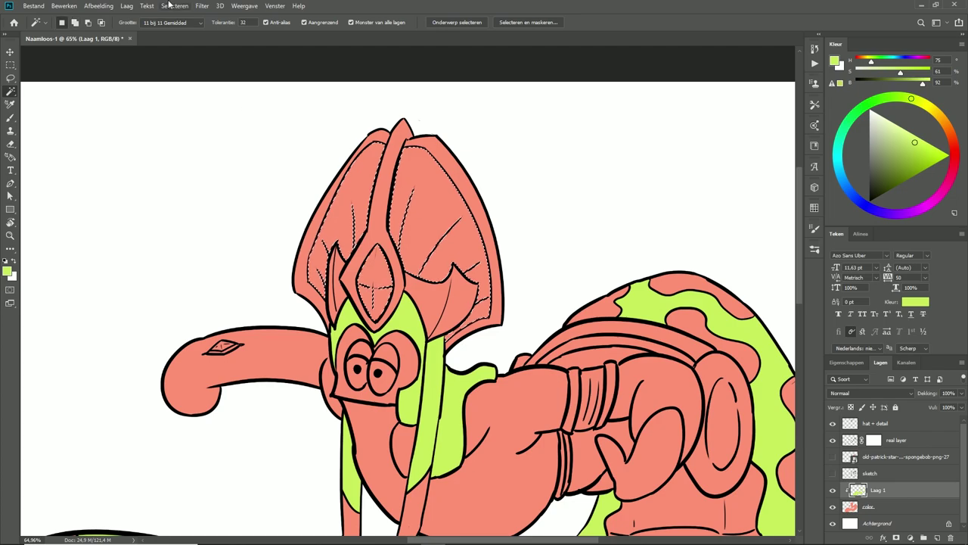
pyautogui.click(174, 6)
pyautogui.click(189, 146)
pyautogui.press('b')
pyautogui.moveTo(501, 224); pyautogui.dragTo(310, 208)
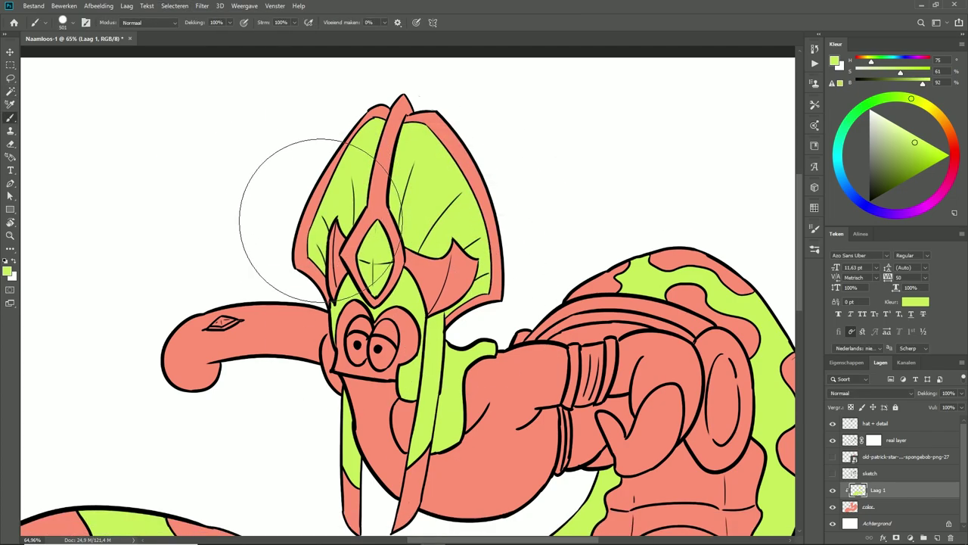
# Step: Paint the arm band lime green, reset the colour to black and fit the drawing on screen
pyautogui.scroll(-3, 322, 219)
pyautogui.scroll(4, 446, 257)
pyautogui.moveTo(446, 303); pyautogui.dragTo(484, 356)
pyautogui.press('d')
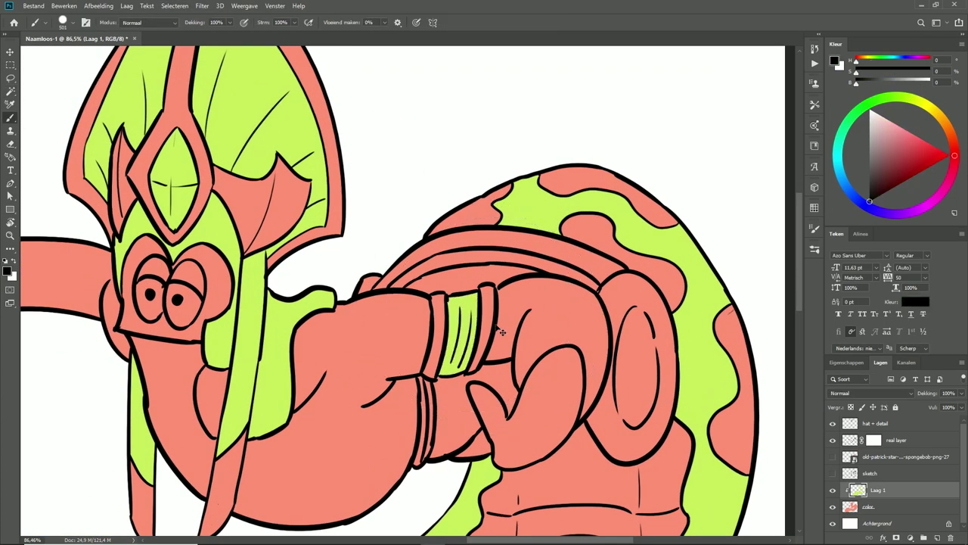
pyautogui.hotkey('ctrl', '0')
pyautogui.keyDown('ctrl'); pyautogui.click(923, 538); pyautogui.keyUp('ctrl')
# Step: Rename Laag 1 to 'green', paint the snake's patches purple and add green beside the face
pyautogui.doubleClick(878, 491)
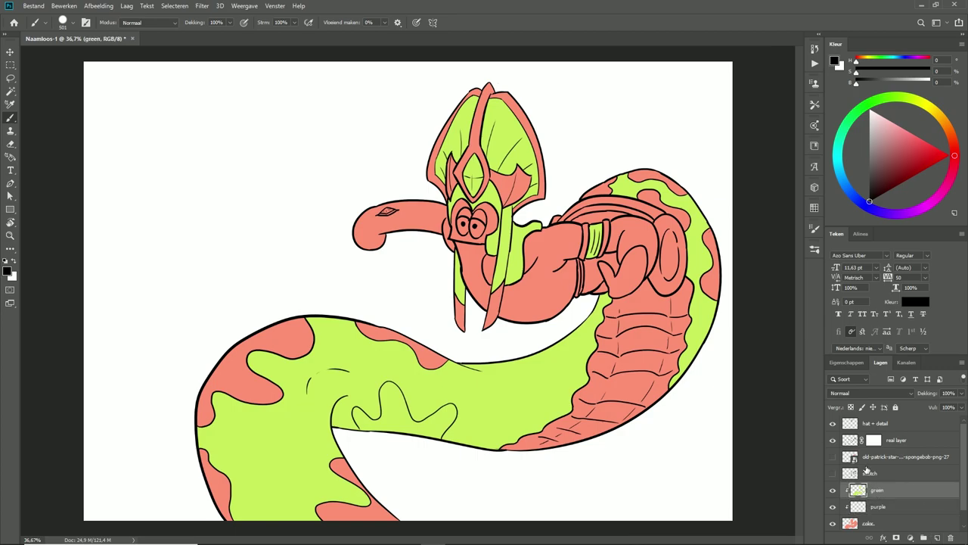
pyautogui.write('green')
pyautogui.keyDown('alt'); pyautogui.click(543, 257); pyautogui.keyUp('alt')
pyautogui.moveTo(385, 348)
pyautogui.mouseDown()
pyautogui.moveTo(249, 393)
pyautogui.moveTo(703, 252)
pyautogui.moveTo(608, 168)
pyautogui.mouseUp()
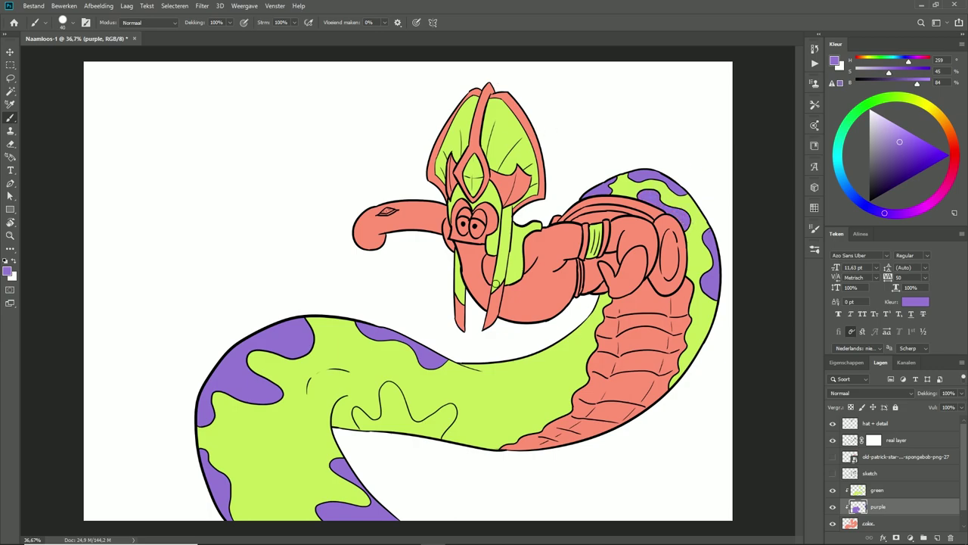
pyautogui.hotkey('alt', ']')
pyautogui.keyDown('alt'); pyautogui.click(490, 255); pyautogui.keyUp('alt')
pyautogui.scroll(5, 492, 239)
pyautogui.moveTo(469, 286)
pyautogui.mouseDown()
pyautogui.moveTo(485, 334)
pyautogui.moveTo(499, 313)
pyautogui.moveTo(443, 363)
pyautogui.mouseUp()
pyautogui.moveTo(518, 435)
pyautogui.mouseDown()
pyautogui.moveTo(522, 400)
pyautogui.moveTo(525, 420)
pyautogui.mouseUp()
pyautogui.moveTo(325, 415)
pyautogui.mouseDown()
pyautogui.moveTo(330, 401)
pyautogui.moveTo(421, 411)
pyautogui.moveTo(469, 356)
pyautogui.moveTo(431, 352)
pyautogui.mouseUp()
# Step: Back on the purple layer, paint the lower and right wristbands purple
pyautogui.press('e')
pyautogui.press(']')
pyautogui.press(']')
pyautogui.press(']')
pyautogui.press('d')
pyautogui.press('b')
pyautogui.scroll(-4, 477, 301)
pyautogui.hotkey('alt', '[')
pyautogui.keyDown('alt'); pyautogui.click(457, 314); pyautogui.keyUp('alt')
pyautogui.scroll(4, 513, 252)
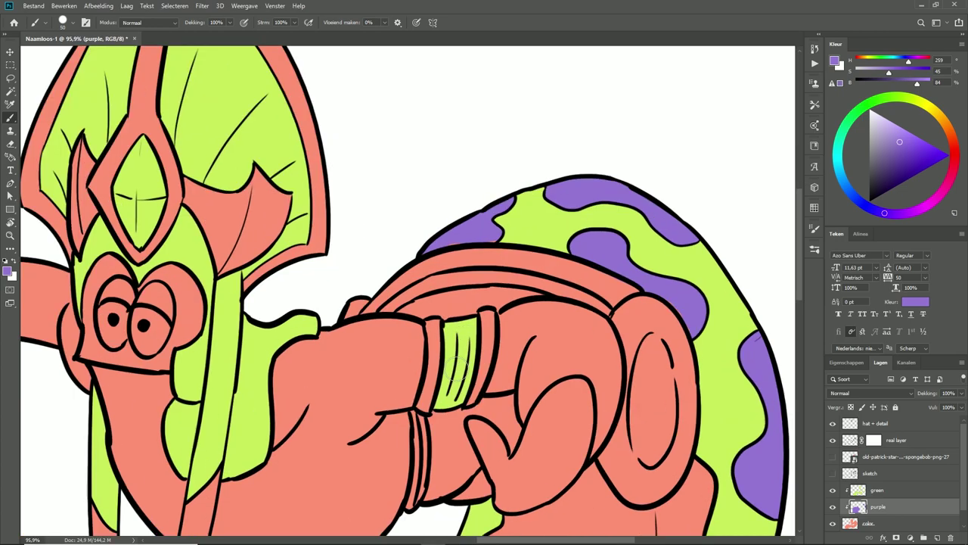
pyautogui.scroll(-2, 457, 365)
pyautogui.moveTo(418, 426); pyautogui.dragTo(421, 342)
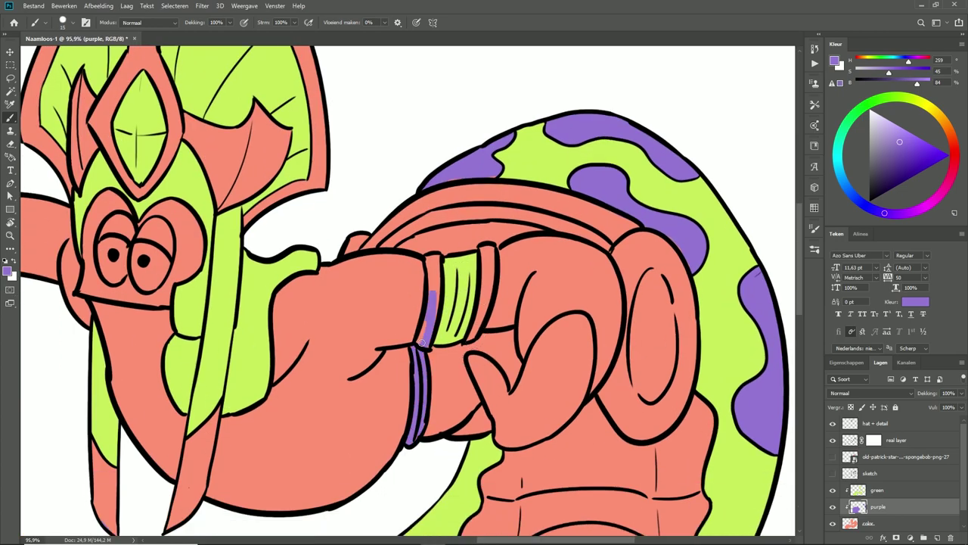
pyautogui.moveTo(475, 314); pyautogui.dragTo(484, 272)
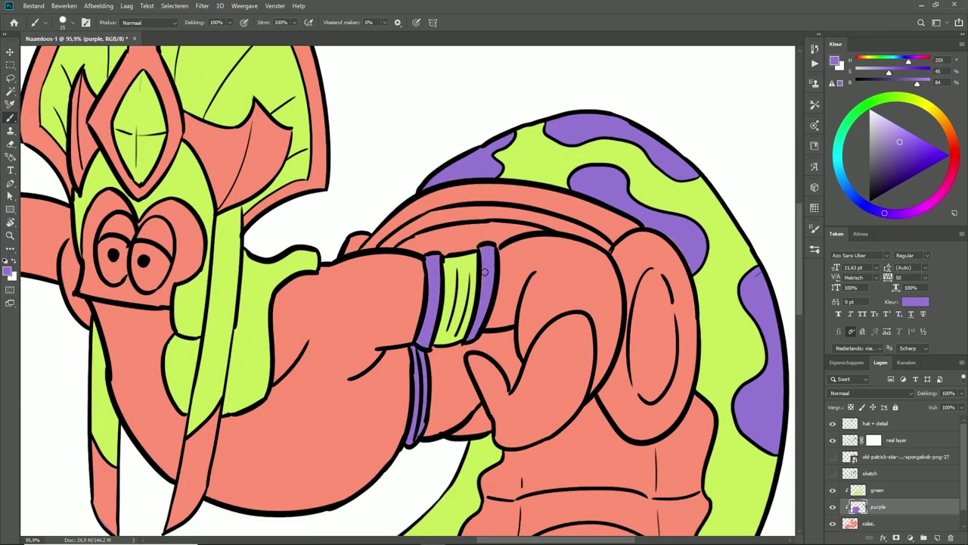
# Step: Paint the upper arm band, the round cuff and the hand's diamond purple
pyautogui.moveTo(388, 227)
pyautogui.mouseDown()
pyautogui.moveTo(355, 246)
pyautogui.moveTo(621, 235)
pyautogui.moveTo(484, 219)
pyautogui.moveTo(568, 213)
pyautogui.mouseUp()
pyautogui.moveTo(628, 247)
pyautogui.mouseDown()
pyautogui.moveTo(658, 326)
pyautogui.moveTo(636, 232)
pyautogui.moveTo(645, 320)
pyautogui.moveTo(668, 348)
pyautogui.mouseUp()
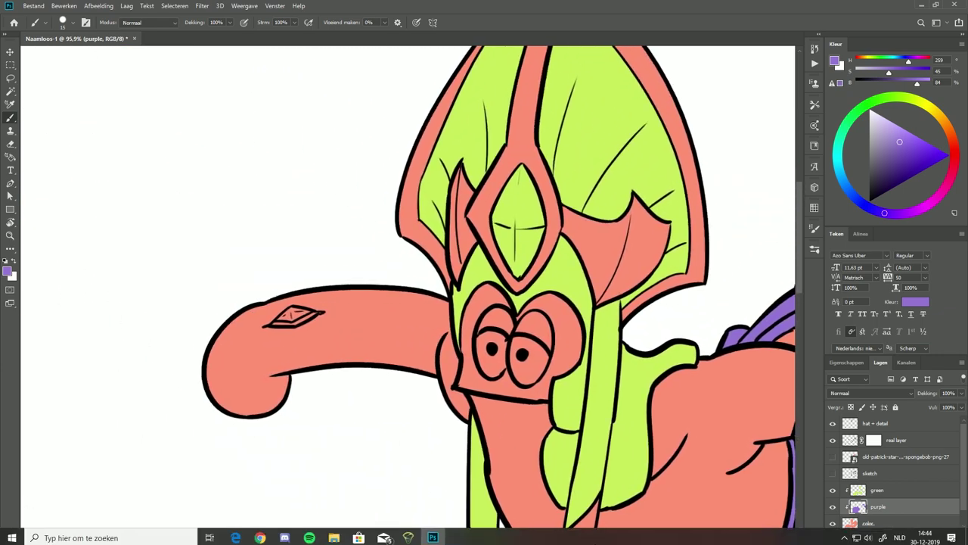
pyautogui.moveTo(278, 321); pyautogui.dragTo(301, 315)
# Step: Sample lime green and a brighter purple from the canvas as paint colours
pyautogui.hotkey('alt', ']')
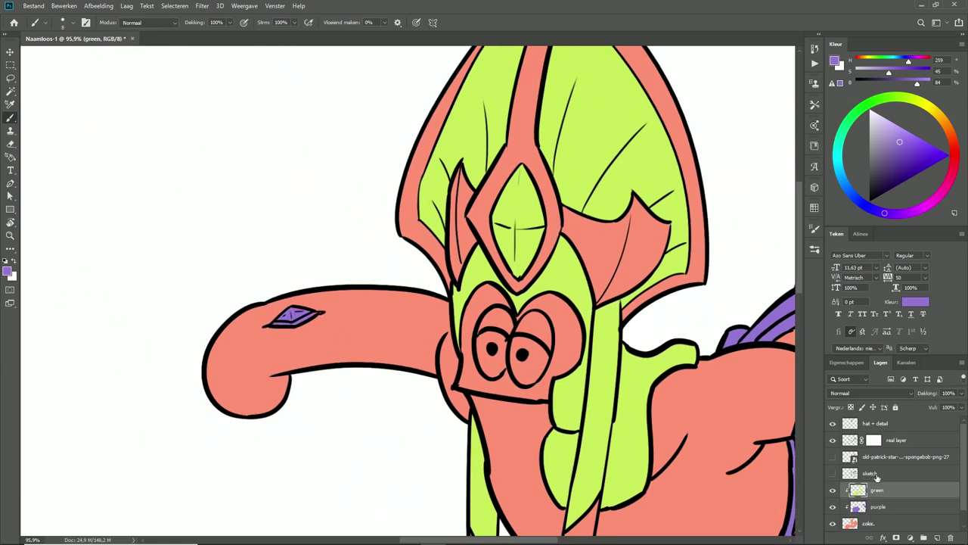
pyautogui.keyDown('alt'); pyautogui.click(472, 149); pyautogui.keyUp('alt')
pyautogui.hotkey('alt', '[')
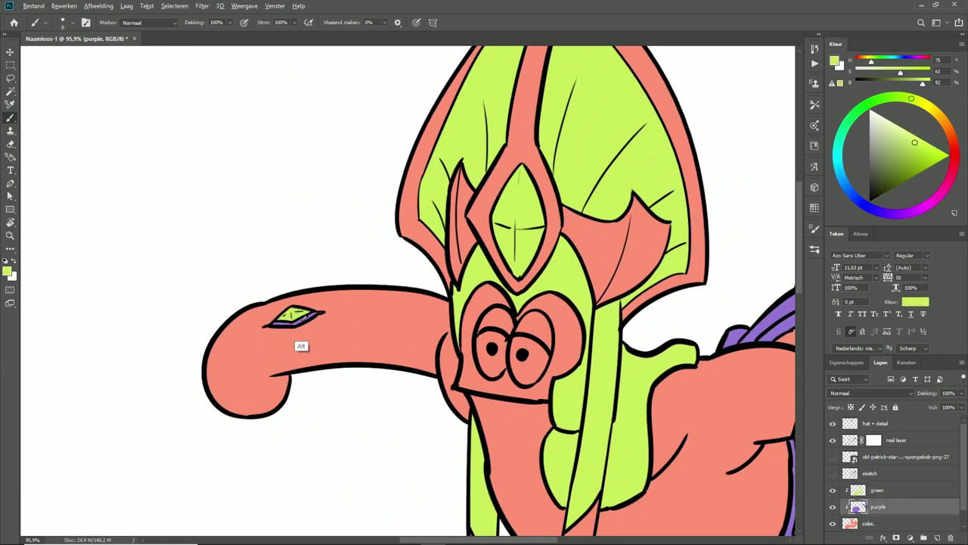
pyautogui.keyDown('alt'); pyautogui.click(312, 316); pyautogui.keyUp('alt')
pyautogui.keyDown('alt'); pyautogui.click(318, 313); pyautogui.keyUp('alt')
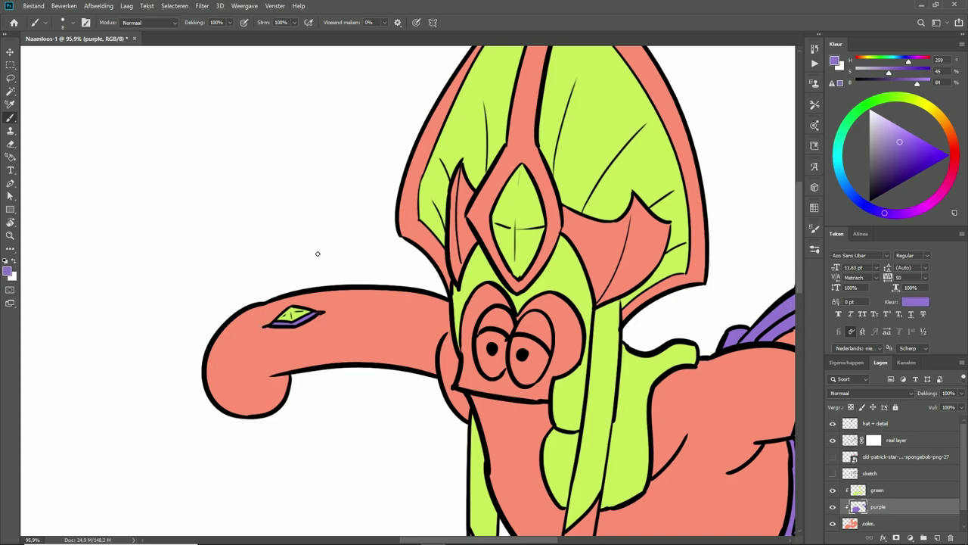
pyautogui.scroll(-3, 318, 254)
# Step: Show the Patrick reference and paint the right eye white on the color layer
pyautogui.click(833, 457)
pyautogui.press('d')
pyautogui.press('x')
pyautogui.hotkey('alt', '[')
pyautogui.scroll(3, 348, 276)
pyautogui.click(344, 288)
pyautogui.moveTo(386, 298); pyautogui.dragTo(388, 286)
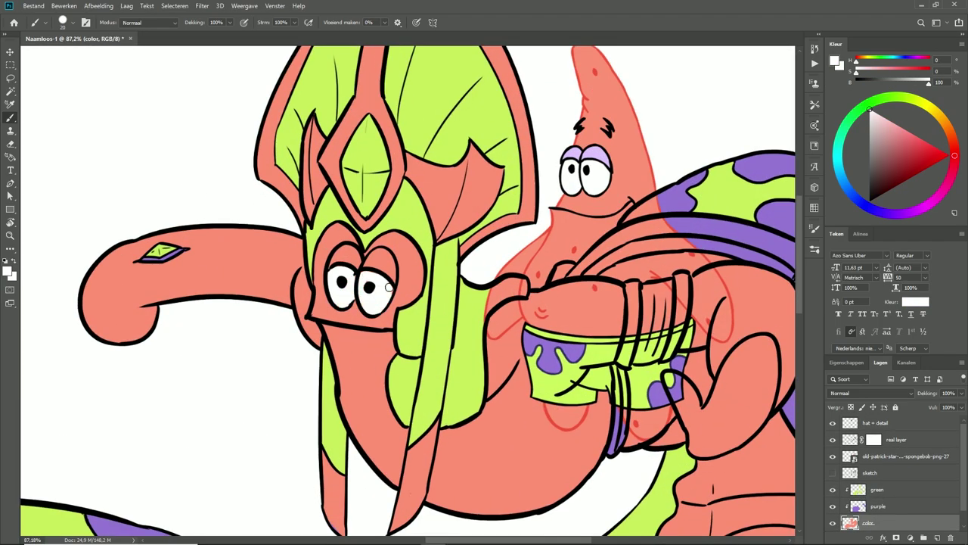
# Step: Sample lavender from Patrick's eyelid and paint the left eyelid with it
pyautogui.keyDown('alt'); pyautogui.click(597, 147); pyautogui.keyUp('alt')
pyautogui.moveTo(339, 256); pyautogui.dragTo(357, 253)
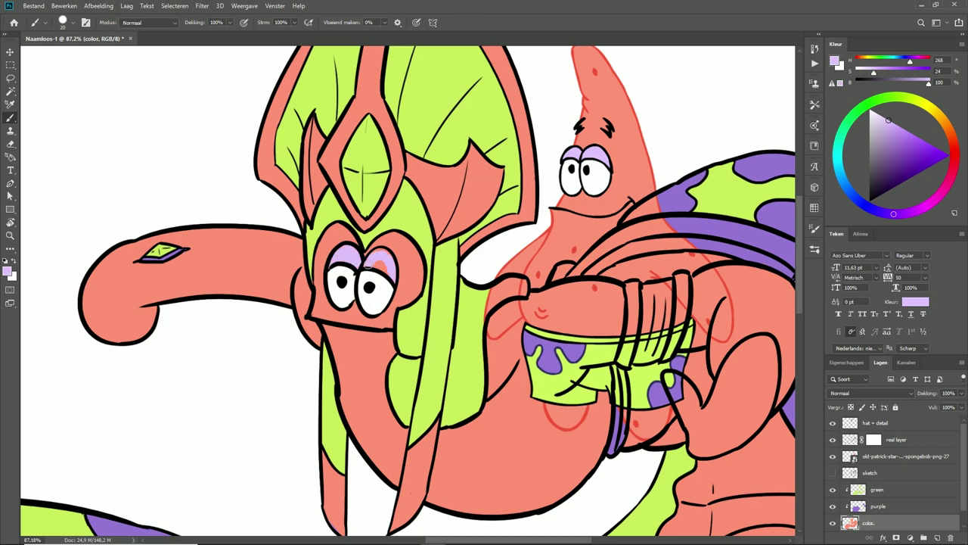
pyautogui.scroll(-4, 326, 272)
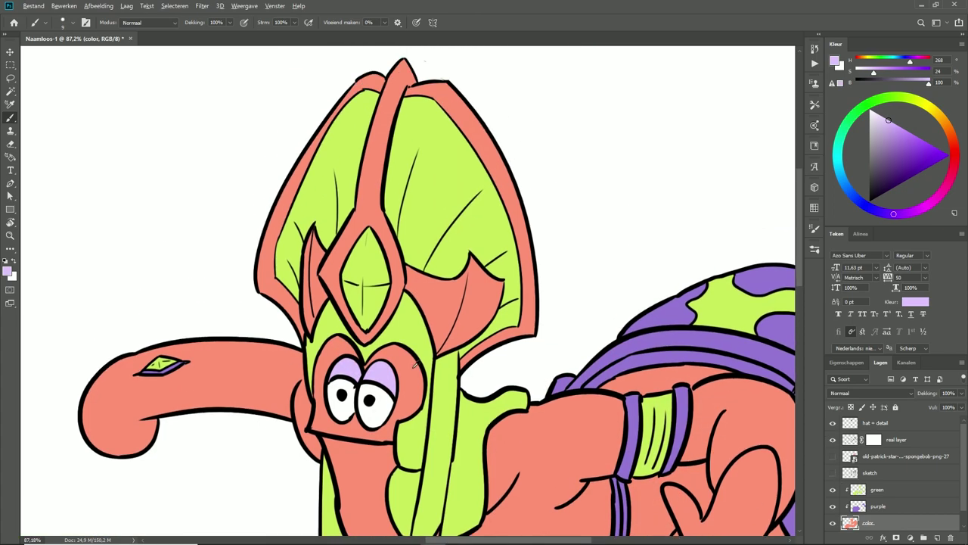
pyautogui.hotkey('alt', ']')
pyautogui.moveTo(323, 292)
pyautogui.mouseDown()
pyautogui.moveTo(461, 333)
pyautogui.moveTo(370, 302)
pyautogui.moveTo(340, 326)
pyautogui.moveTo(378, 219)
pyautogui.mouseUp()
# Step: Paint both of the snake's fangs purple
pyautogui.scroll(-2, 331, 415)
pyautogui.moveTo(330, 415); pyautogui.dragTo(342, 457)
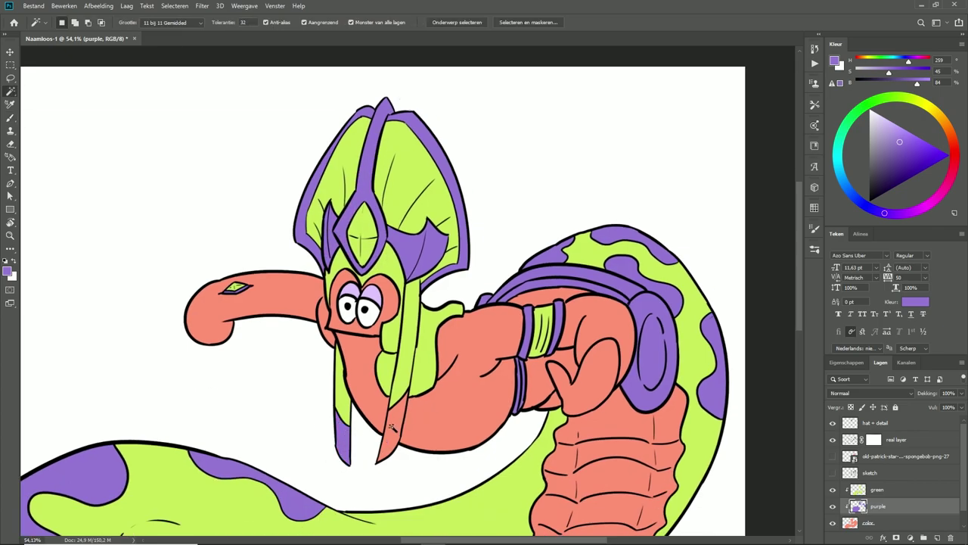
pyautogui.moveTo(400, 397); pyautogui.dragTo(381, 454)
pyautogui.scroll(5, 397, 435)
pyautogui.scroll(-5, 410, 431)
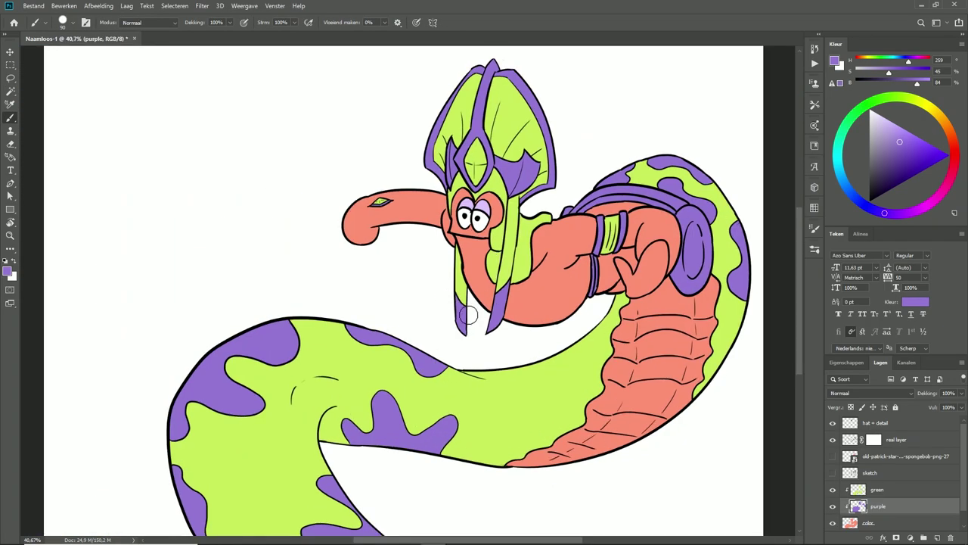
pyautogui.scroll(2, 638, 343)
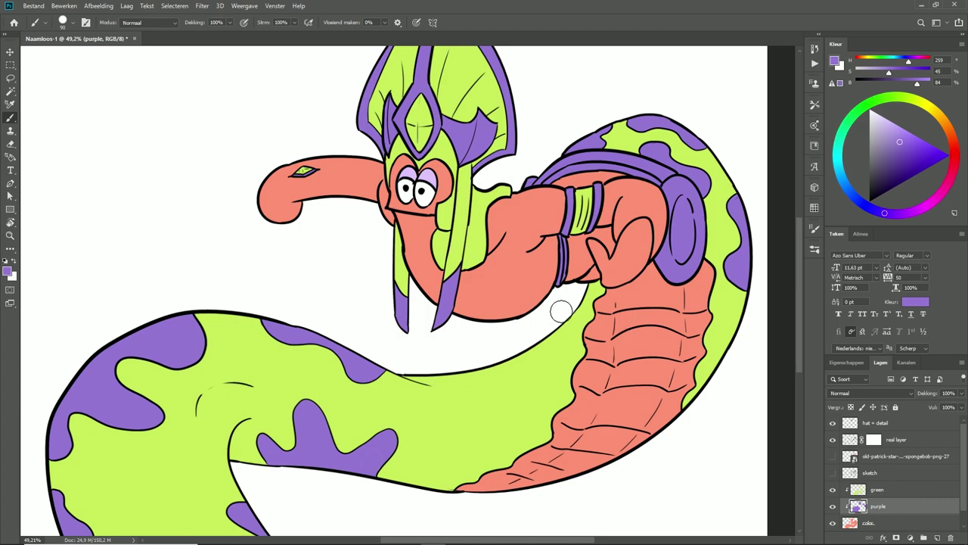
pyautogui.scroll(-1, 562, 311)
pyautogui.scroll(1, 561, 311)
pyautogui.scroll(4, 443, 234)
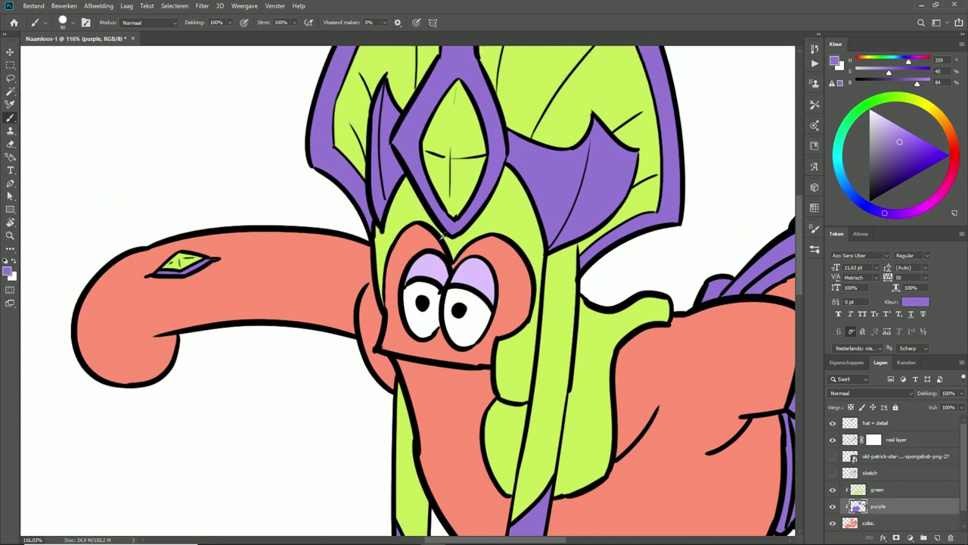
pyautogui.scroll(1, 442, 236)
# Step: Add a new layer named 'eyebrows', reset the colour to black, and select the real layer
pyautogui.hotkey('ctrl', 'shift', 'alt', 'n')
pyautogui.doubleClick(870, 423)
pyautogui.write('eye')
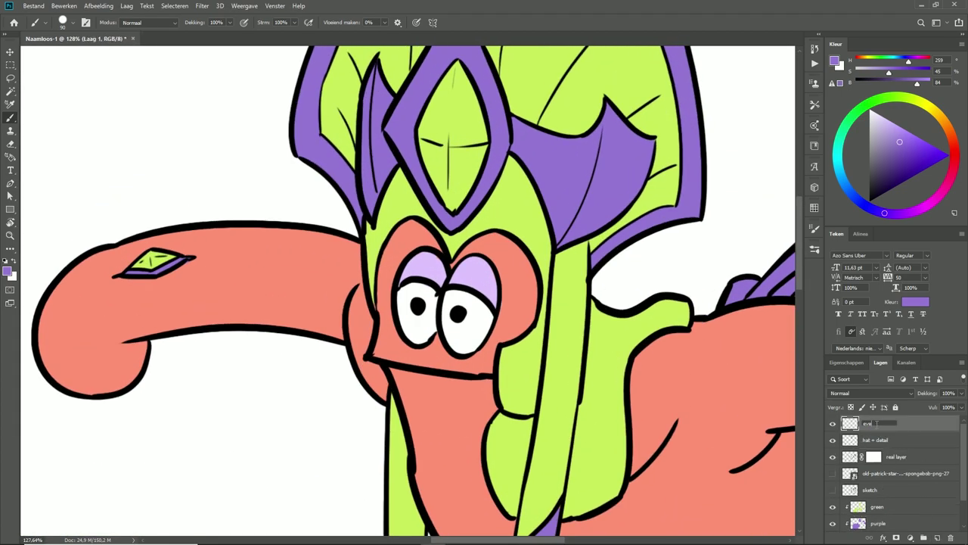
pyautogui.write('brows')
pyautogui.press('Return')
pyautogui.press('d')
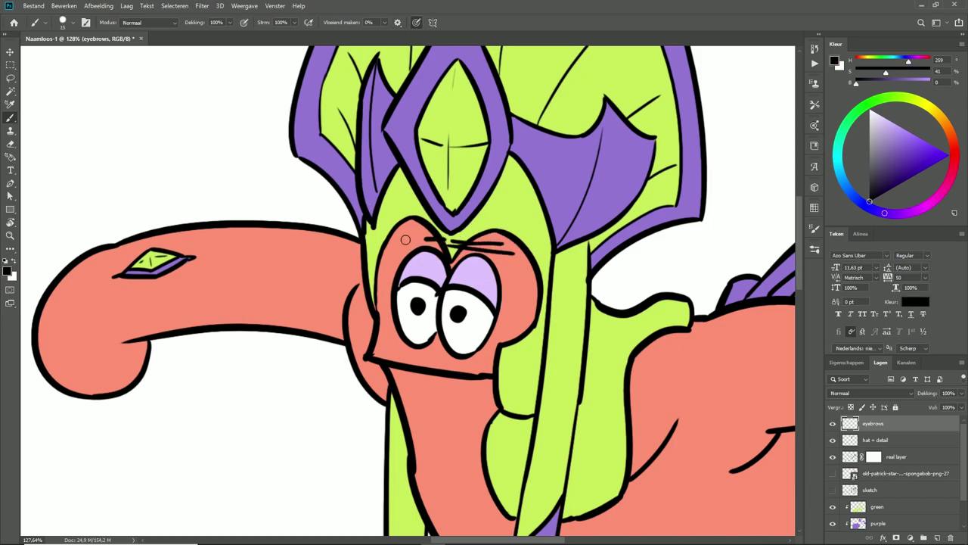
pyautogui.scroll(-5, 423, 242)
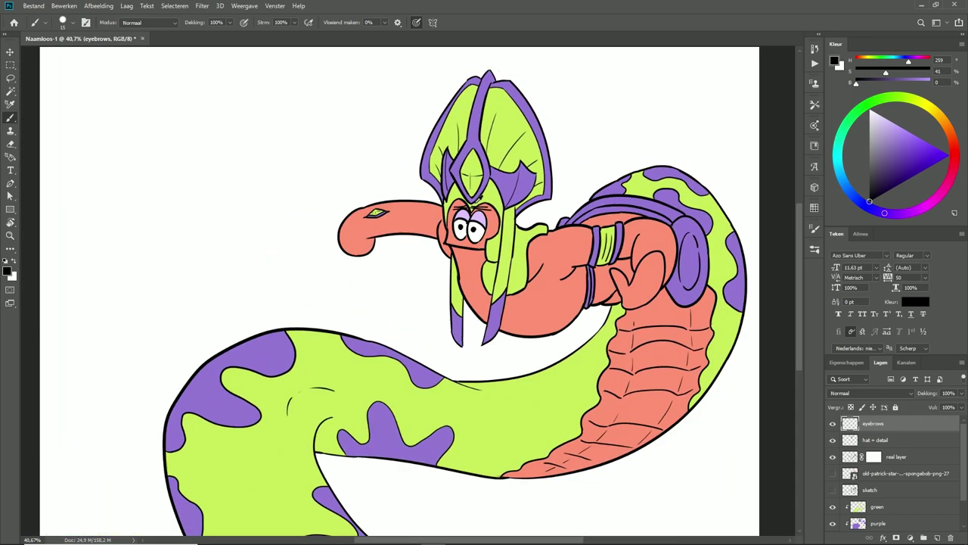
pyautogui.click(896, 456)
# Step: Add a layer clipped to the real layer and paint salmon over the arm tip and cheek outline
pyautogui.click(924, 538)
pyautogui.rightClick(878, 457)
pyautogui.click(878, 217)
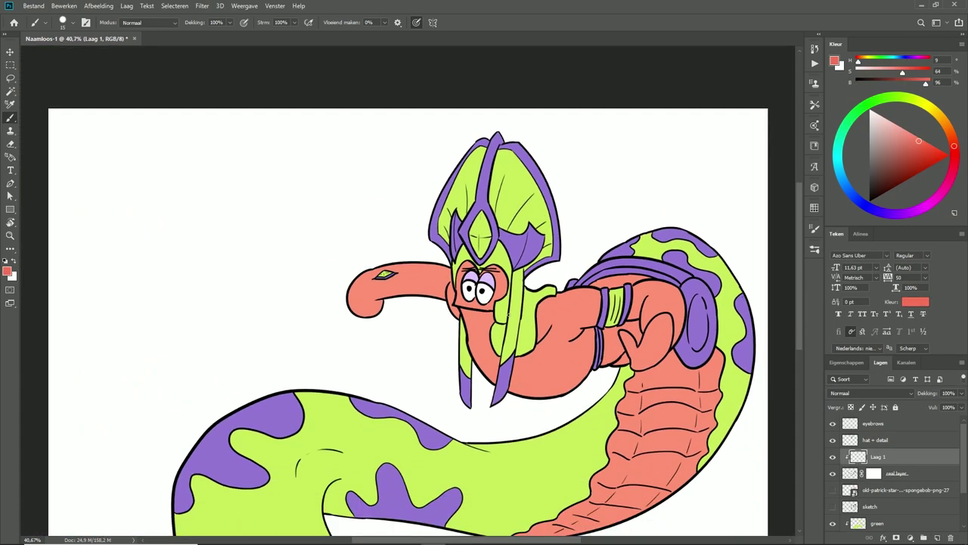
pyautogui.moveTo(373, 310); pyautogui.dragTo(356, 269)
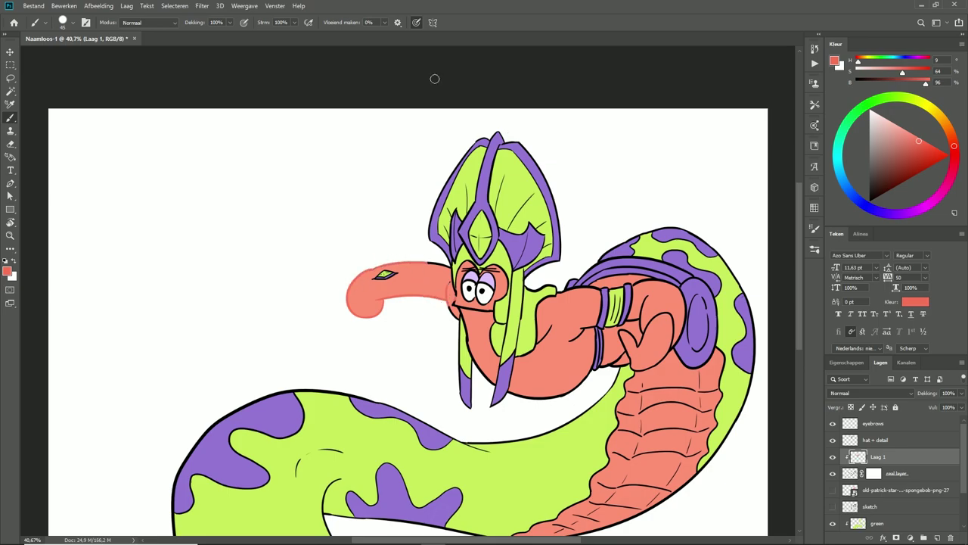
pyautogui.scroll(5, 454, 318)
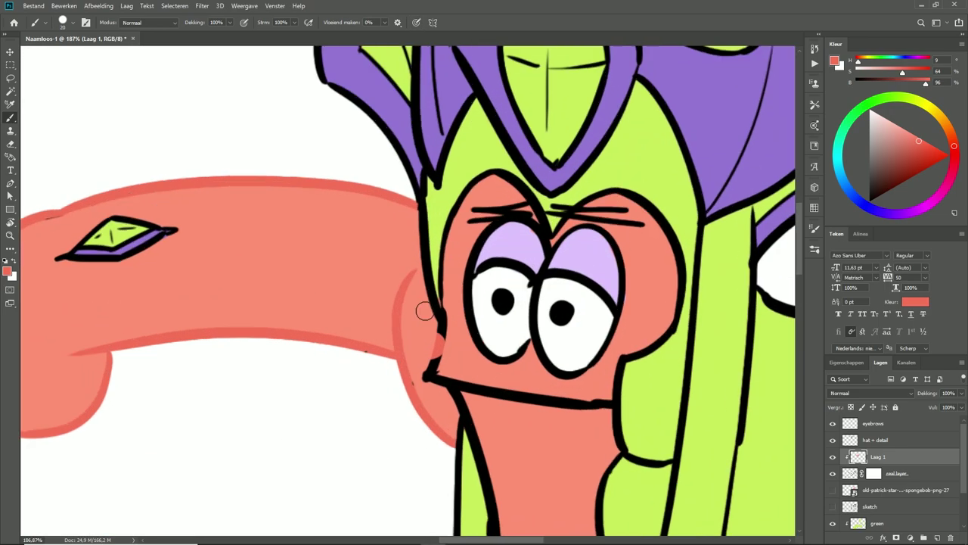
pyautogui.moveTo(363, 401); pyautogui.dragTo(264, 300)
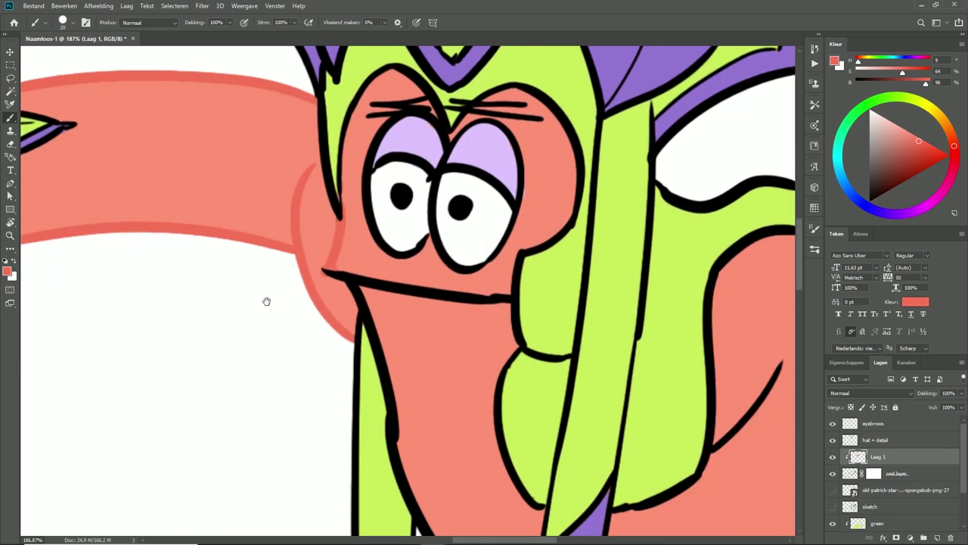
pyautogui.moveTo(352, 286); pyautogui.dragTo(382, 372)
pyautogui.moveTo(422, 478); pyautogui.dragTo(324, 266)
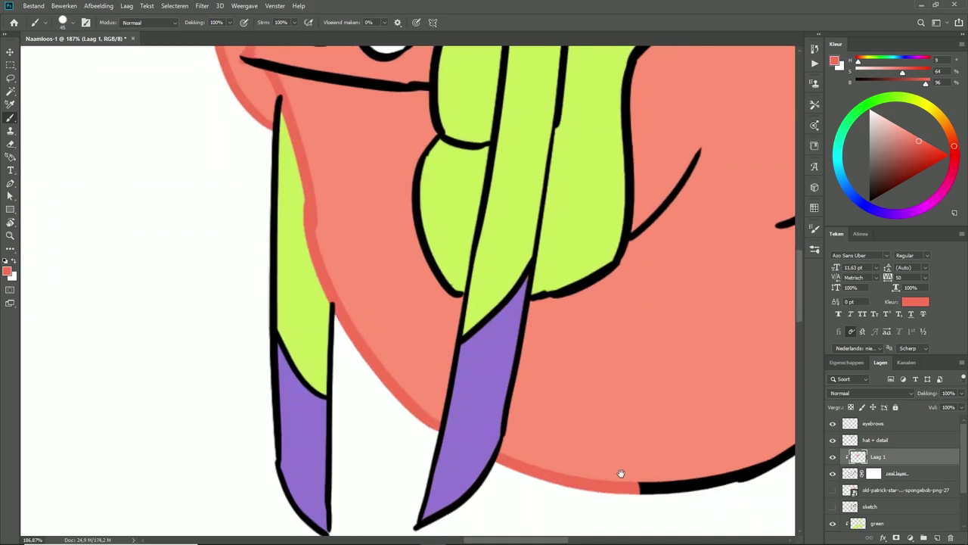
# Step: Cover the body's curved line and outlines near the purple band and hand with salmon
pyautogui.moveTo(657, 154); pyautogui.dragTo(385, 177)
pyautogui.moveTo(495, 250); pyautogui.dragTo(609, 184)
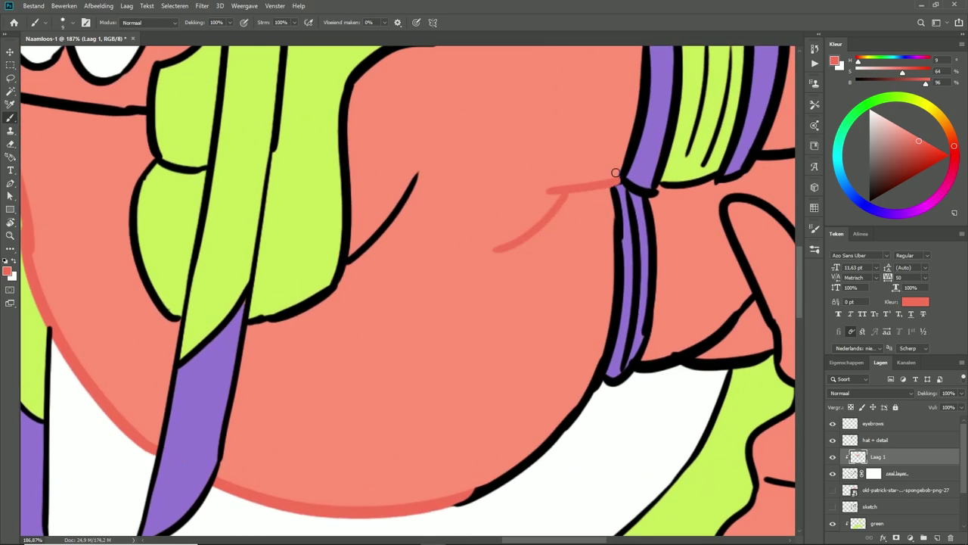
pyautogui.press(']')
pyautogui.moveTo(588, 350)
pyautogui.mouseDown()
pyautogui.moveTo(588, 385)
pyautogui.moveTo(366, 463)
pyautogui.mouseUp()
pyautogui.moveTo(463, 431); pyautogui.dragTo(431, 457)
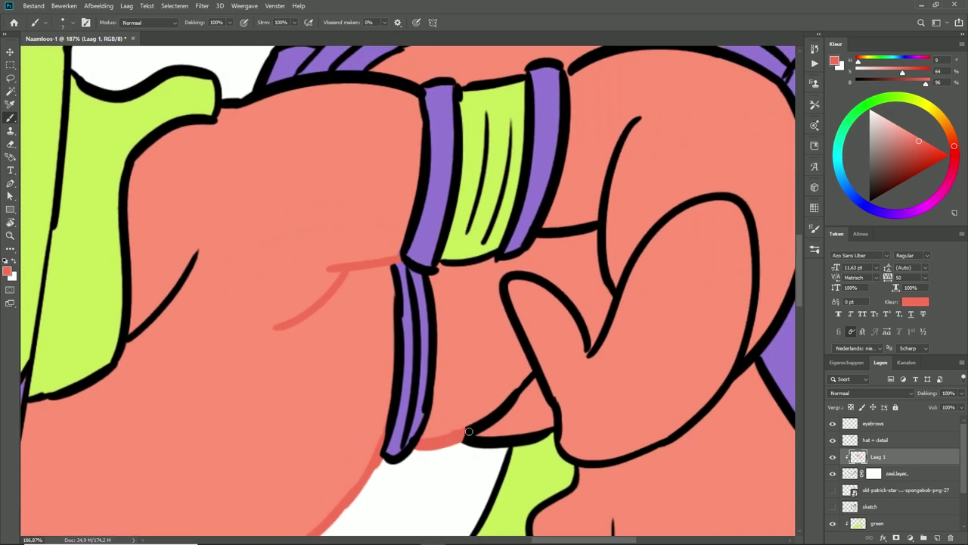
pyautogui.moveTo(469, 431)
pyautogui.mouseDown()
pyautogui.moveTo(494, 441)
pyautogui.moveTo(520, 283)
pyautogui.moveTo(553, 435)
pyautogui.moveTo(722, 379)
pyautogui.moveTo(605, 261)
pyautogui.moveTo(641, 117)
pyautogui.mouseUp()
pyautogui.press(']')
pyautogui.press(']')
pyautogui.press(']')
pyautogui.press(']')
pyautogui.press(']')
pyautogui.press(']')
pyautogui.press(']')
pyautogui.moveTo(599, 226); pyautogui.dragTo(550, 236)
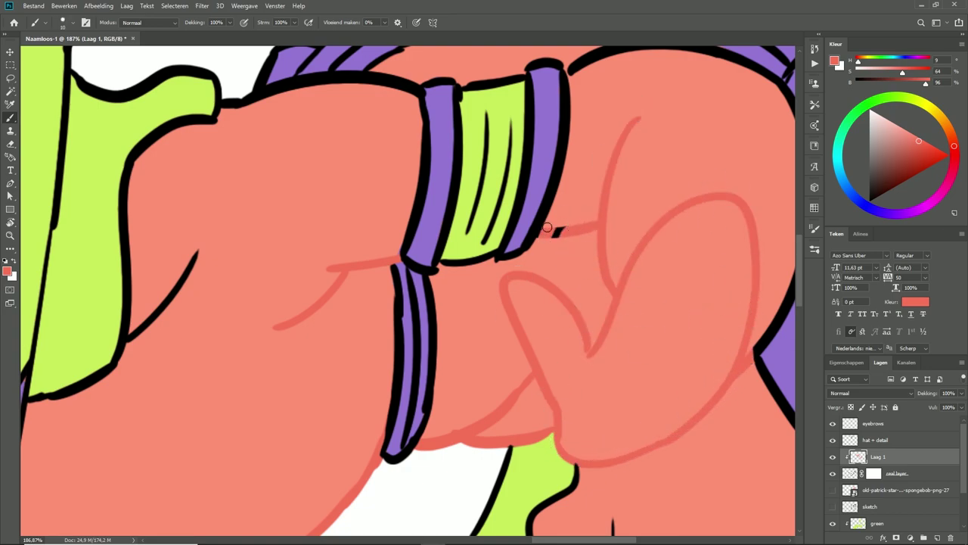
# Step: Paint salmon over the body's top outline, then shrink the brush to size 10
pyautogui.scroll(5, 547, 227)
pyautogui.hscroll(5, 547, 227)
pyautogui.press(']')
pyautogui.press(']')
pyautogui.moveTo(363, 295)
pyautogui.mouseDown()
pyautogui.moveTo(378, 276)
pyautogui.moveTo(433, 270)
pyautogui.moveTo(531, 292)
pyautogui.moveTo(574, 378)
pyautogui.moveTo(569, 356)
pyautogui.moveTo(579, 495)
pyautogui.mouseUp()
pyautogui.scroll(-3, 469, 382)
pyautogui.hscroll(1, 469, 383)
pyautogui.scroll(-3, 409, 227)
pyautogui.scroll(2, 563, 233)
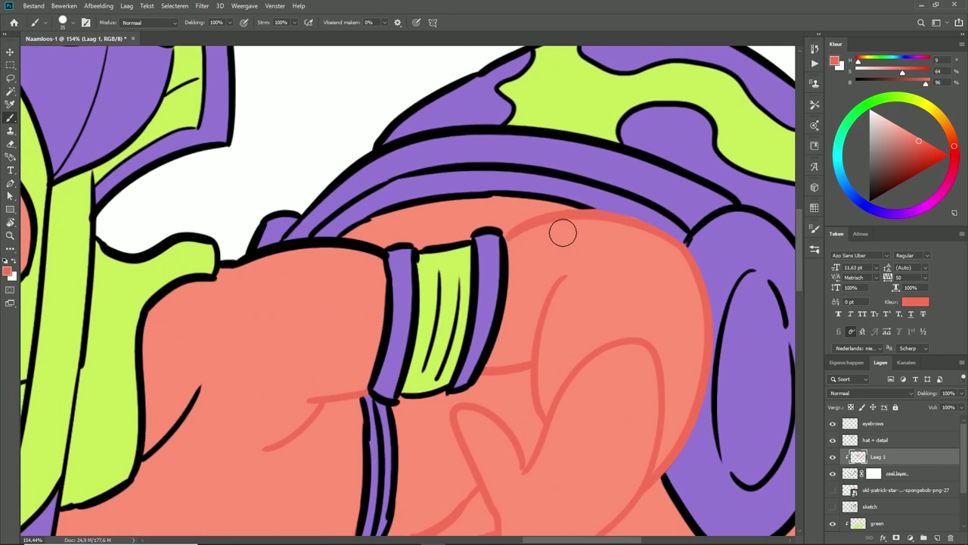
pyautogui.scroll(-4, 563, 233)
pyautogui.scroll(4, 221, 288)
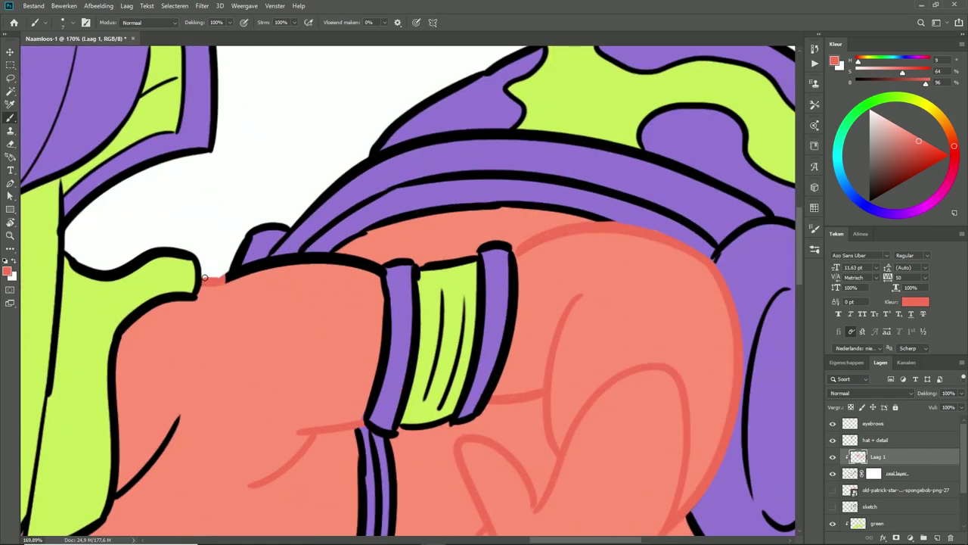
pyautogui.moveTo(356, 252); pyautogui.dragTo(240, 274)
pyautogui.press('[')
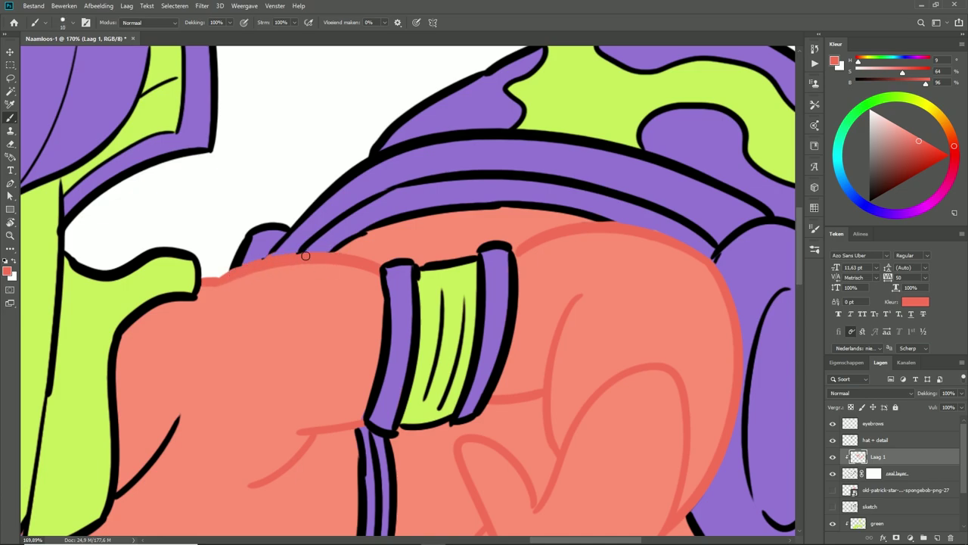
pyautogui.scroll(-5, 248, 250)
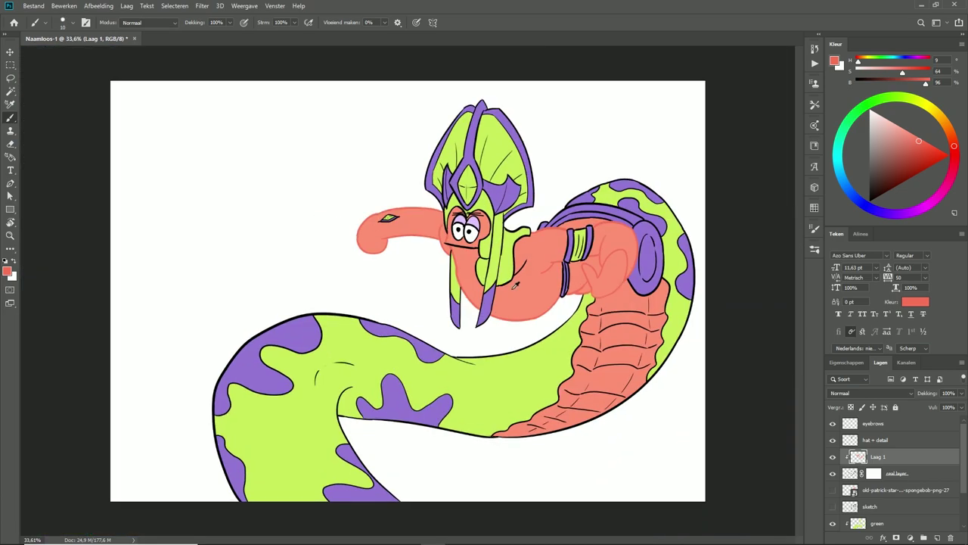
# Step: Add a new empty layer (Laag 2) clipped to the layer below
pyautogui.scroll(2, 341, 189)
pyautogui.press(']')
pyautogui.press(']')
pyautogui.click(937, 537)
pyautogui.rightClick(878, 456)
pyautogui.click(864, 207)
# Step: Paint salmon over the dark segment lines along the tail's belly
pyautogui.moveTo(598, 302); pyautogui.dragTo(620, 336)
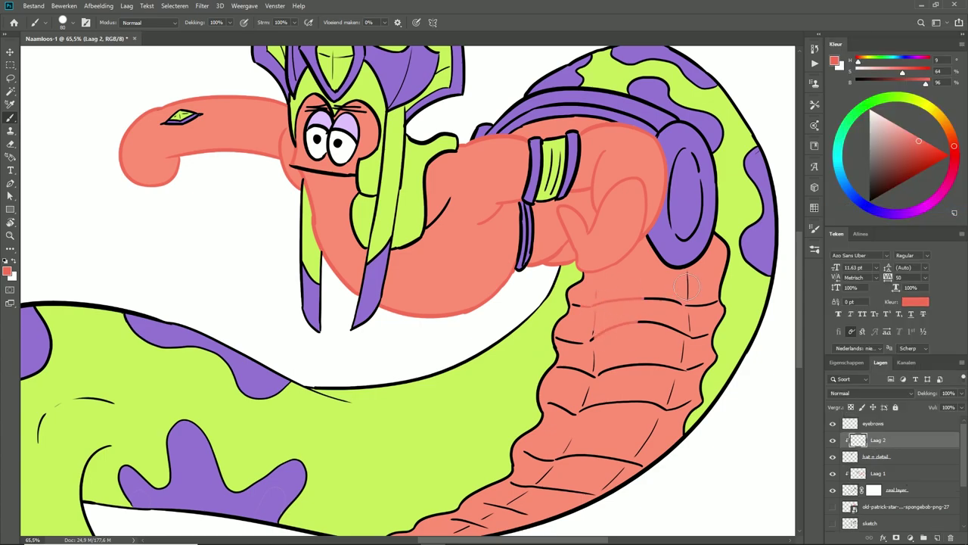
pyautogui.moveTo(681, 280)
pyautogui.mouseDown()
pyautogui.moveTo(692, 359)
pyautogui.moveTo(664, 388)
pyautogui.moveTo(568, 394)
pyautogui.mouseUp()
pyautogui.moveTo(598, 431)
pyautogui.mouseDown()
pyautogui.moveTo(636, 452)
pyautogui.moveTo(521, 460)
pyautogui.mouseUp()
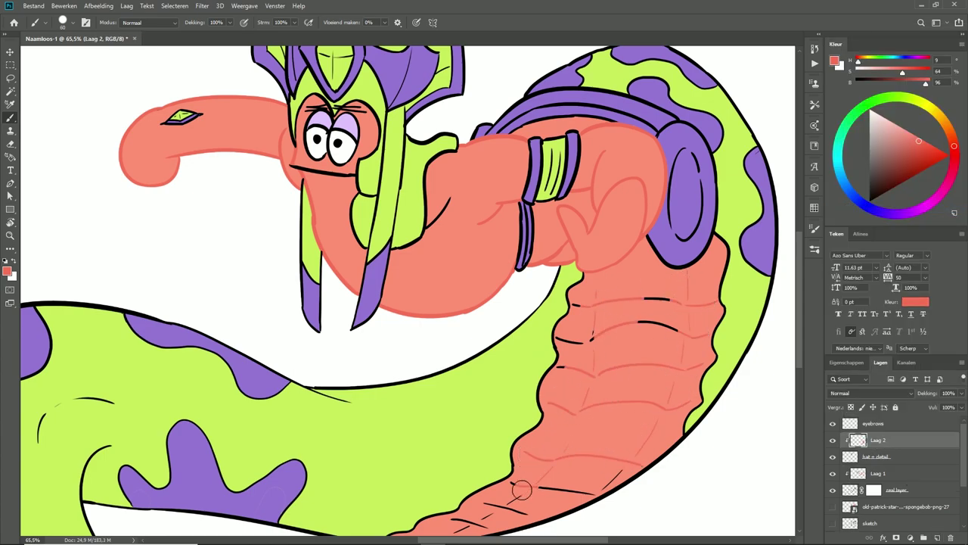
pyautogui.moveTo(639, 325); pyautogui.dragTo(679, 327)
pyautogui.scroll(-3, 560, 339)
pyautogui.hscroll(-2, 560, 340)
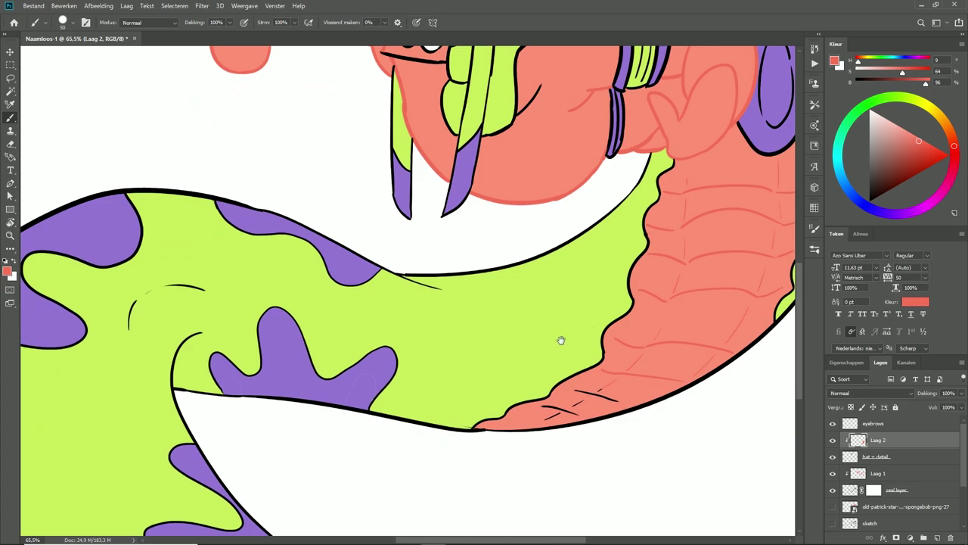
pyautogui.scroll(2, 530, 257)
pyautogui.moveTo(579, 467); pyautogui.dragTo(612, 432)
pyautogui.hotkey('ctrl', '0')
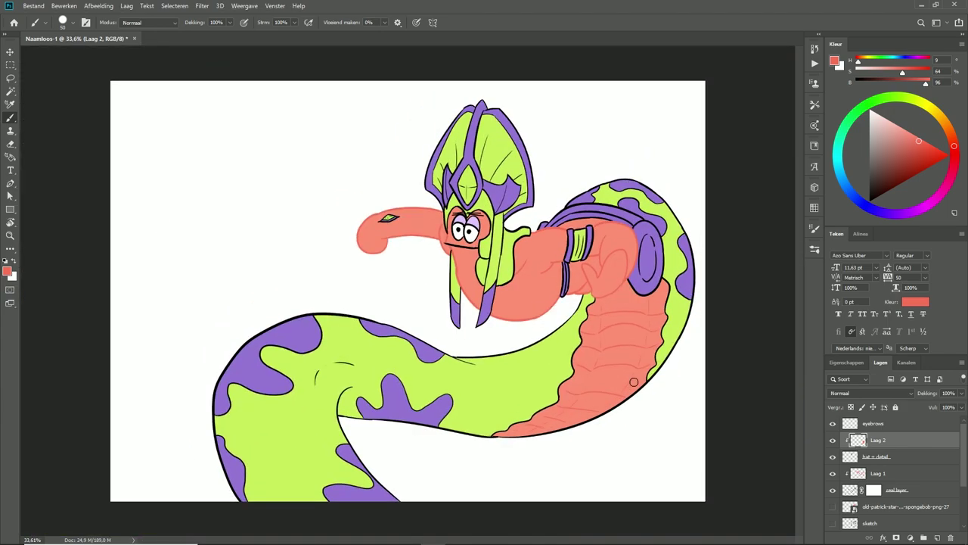
# Step: Select the eyebrows layer with black, a smaller brush, and the Move tool
pyautogui.scroll(5, 469, 190)
pyautogui.hotkey('alt', ']')
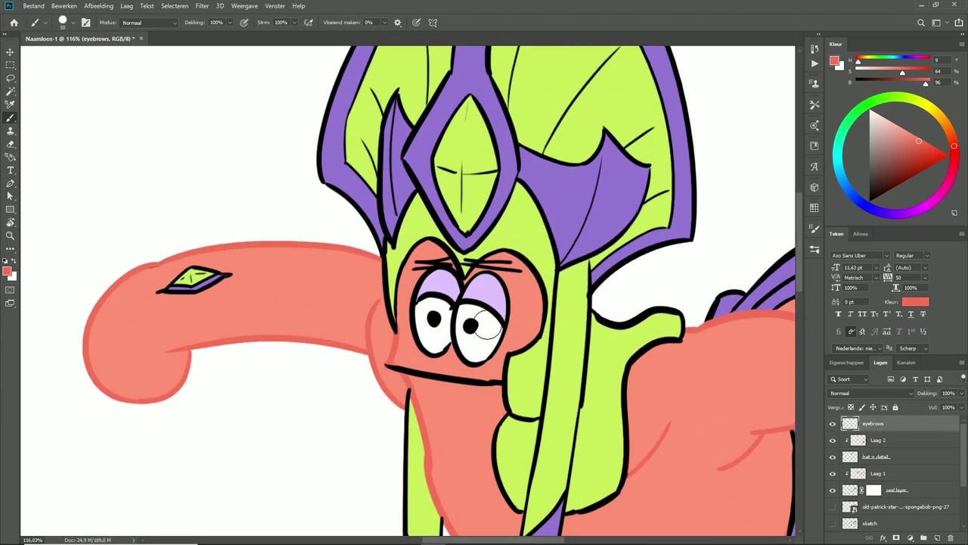
pyautogui.press('d')
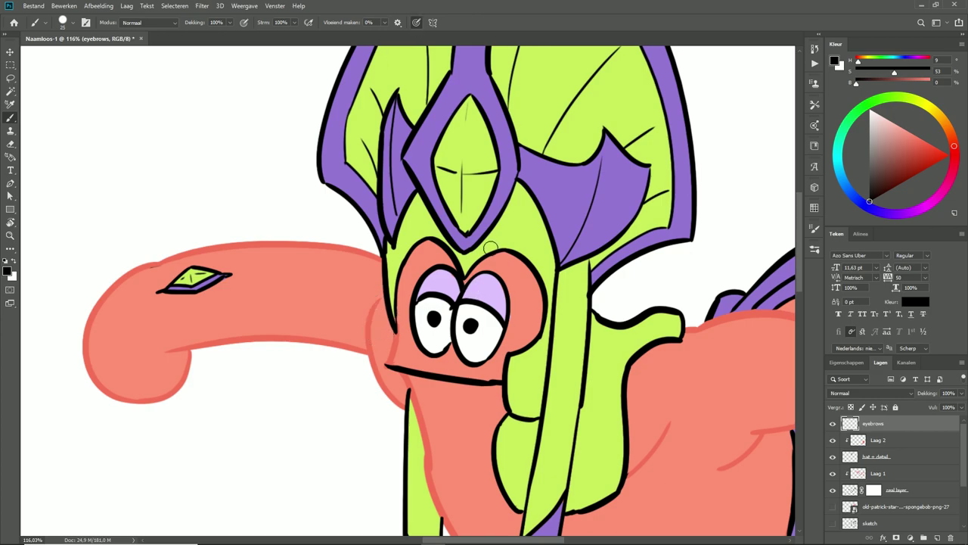
pyautogui.press('[')
pyautogui.press('[')
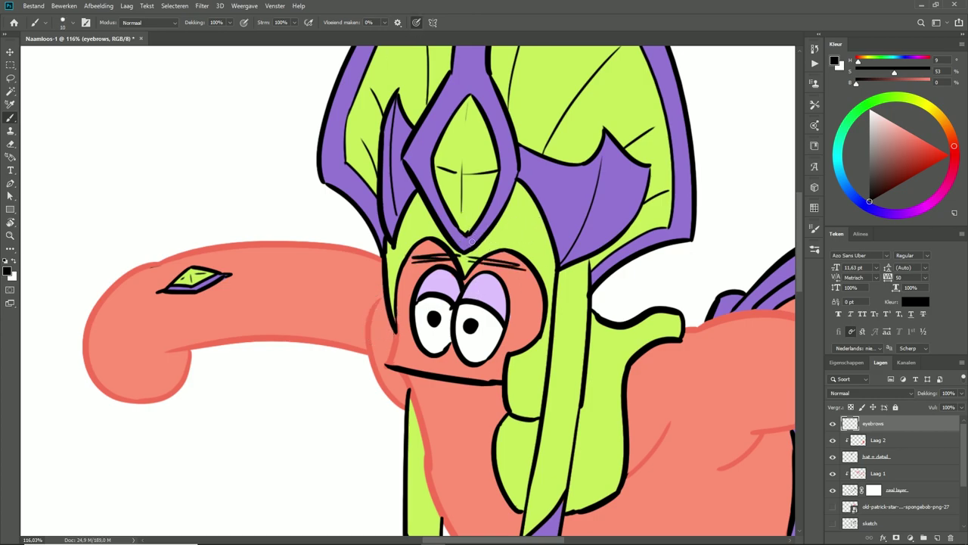
pyautogui.scroll(-5, 472, 240)
pyautogui.press('v')
pyautogui.moveTo(504, 253); pyautogui.dragTo(462, 259)
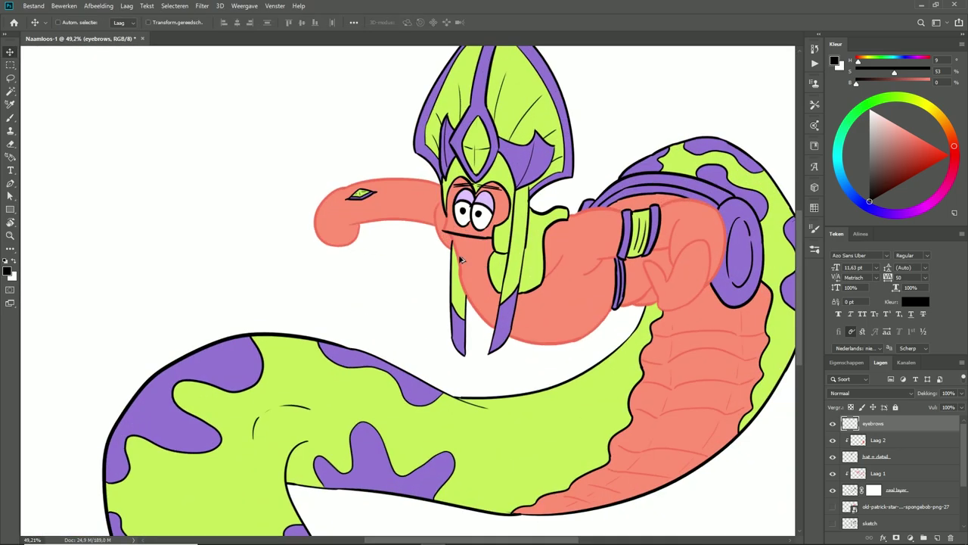
# Step: Sample red from the drawing and set the color layer and Brush ready for freckles
pyautogui.scroll(3, 461, 260)
pyautogui.press('i')
pyautogui.click(585, 215)
pyautogui.scroll(-3, 530, 265)
pyautogui.scroll(-3, 889, 481)
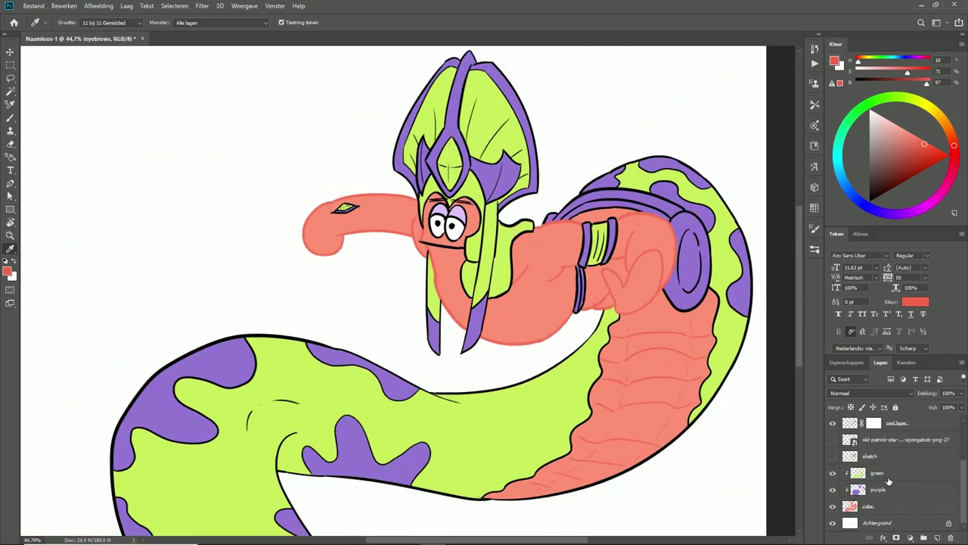
pyautogui.click(870, 506)
pyautogui.press('b')
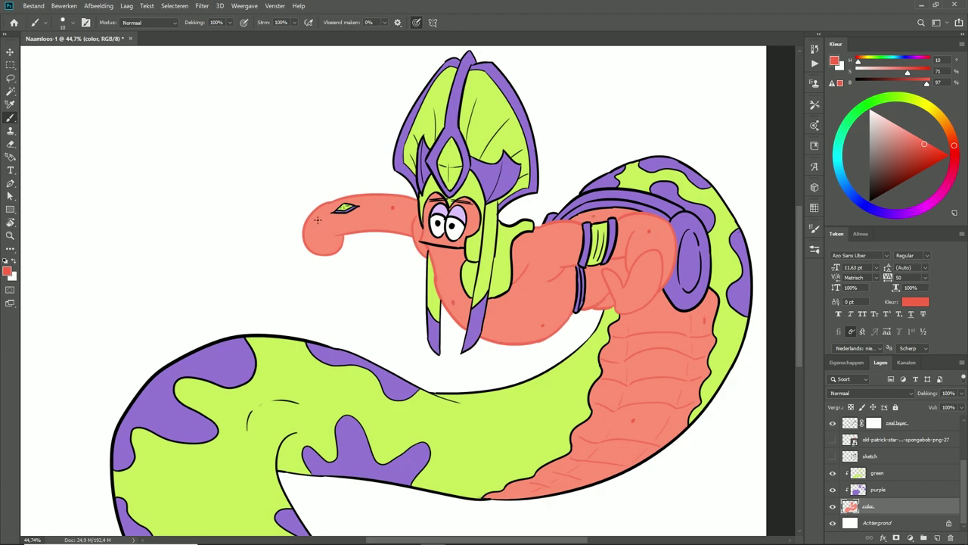
pyautogui.scroll(-2, 558, 227)
# Step: On the bg layer, lasso a rock shape along the left edge and fill it dark brown
pyautogui.click(870, 522)
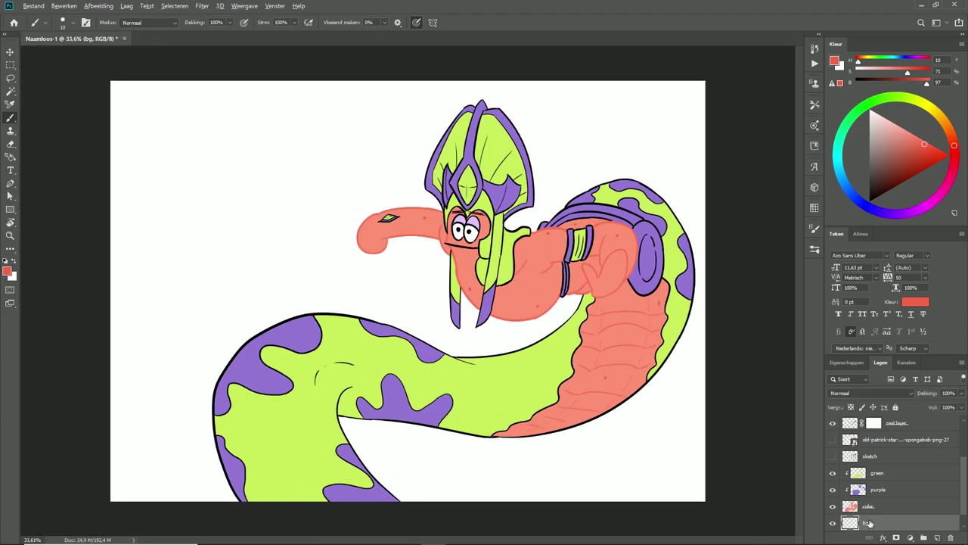
pyautogui.press('l')
pyautogui.moveTo(206, 466)
pyautogui.mouseDown()
pyautogui.moveTo(137, 444)
pyautogui.moveTo(172, 288)
pyautogui.mouseUp()
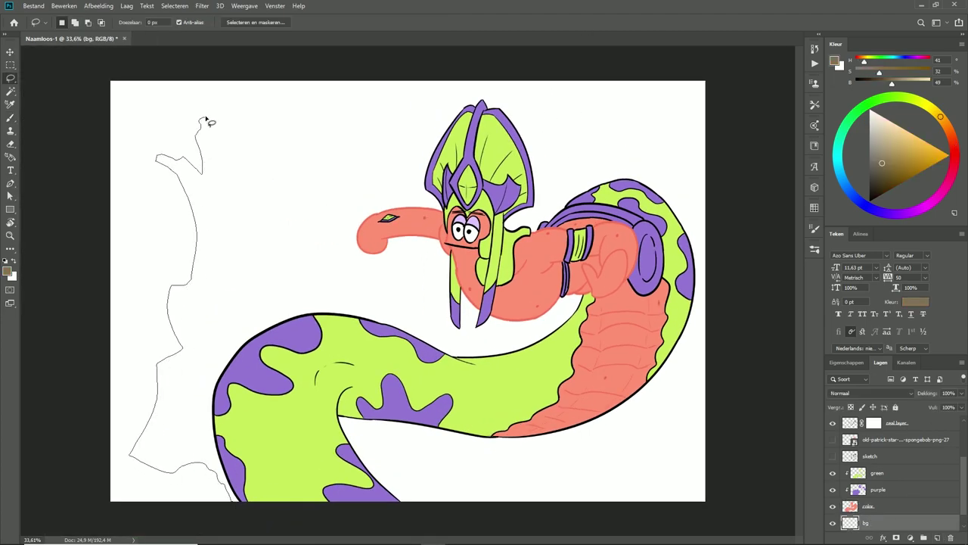
pyautogui.moveTo(209, 123); pyautogui.dragTo(184, 428)
pyautogui.press('b')
pyautogui.hotkey('alt', 'BackSpace')
pyautogui.hotkey('ctrl', 'd')
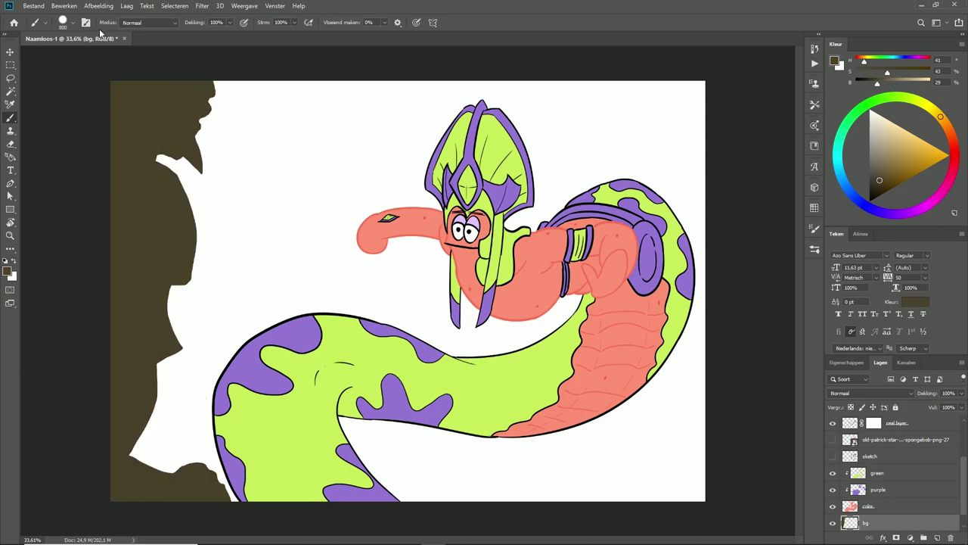
# Step: Lasso ruin shapes at the top right and behind the head and fill them slate grey
pyautogui.press('l')
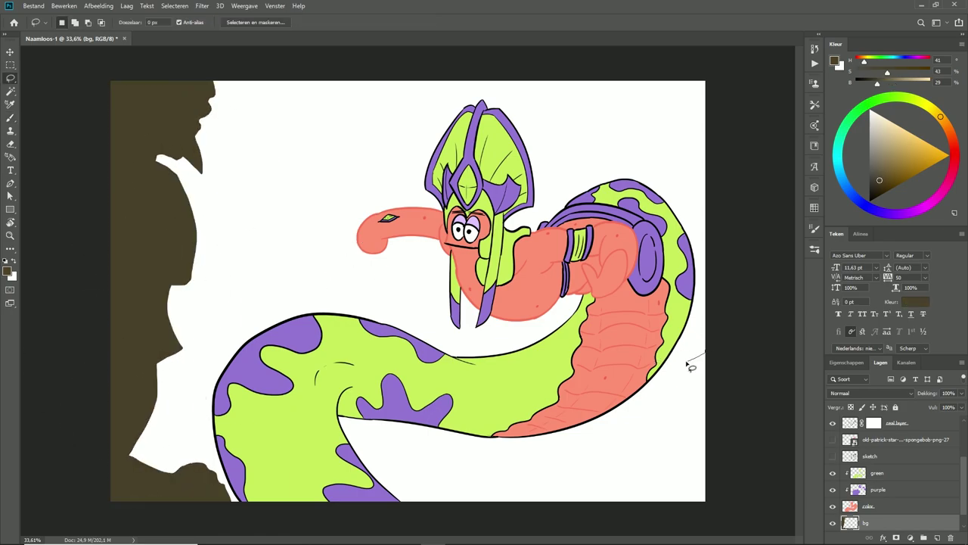
pyautogui.moveTo(592, 73); pyautogui.dragTo(585, 79)
pyautogui.hotkey('alt', 'BackSpace')
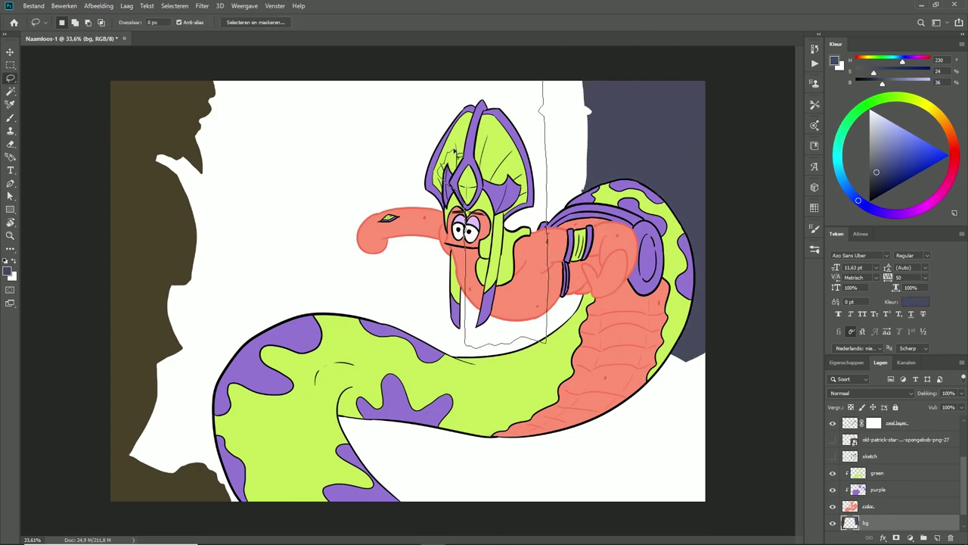
pyautogui.moveTo(459, 148); pyautogui.dragTo(476, 135)
pyautogui.hotkey('alt', 'BackSpace')
pyautogui.hotkey('ctrl', 'd')
# Step: Lasso the lower canvas area on a new layer and fill it with tan
pyautogui.press('b')
pyautogui.hotkey('ctrl', 'shift', 'alt', 'n')
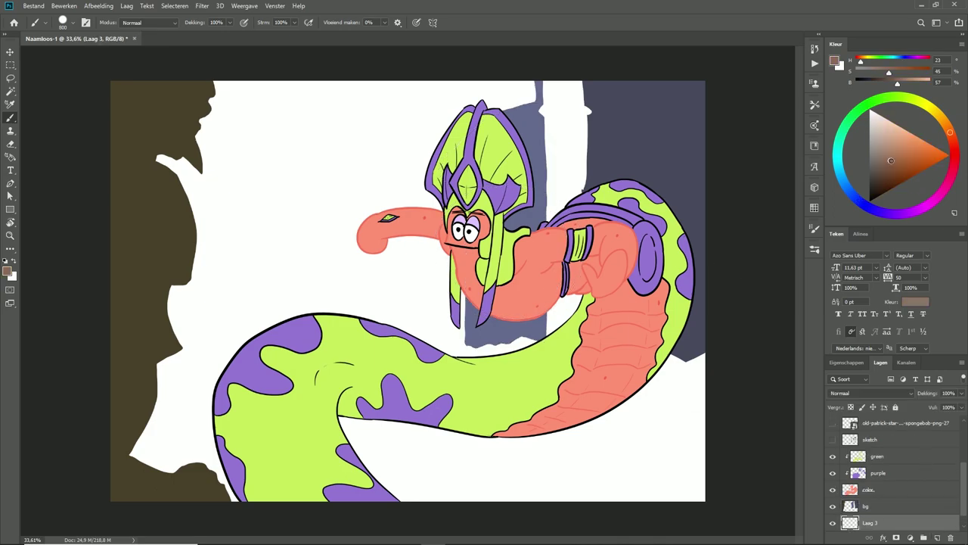
pyautogui.click(943, 120)
pyautogui.click(906, 156)
pyautogui.press('l')
pyautogui.moveTo(707, 355)
pyautogui.mouseDown()
pyautogui.moveTo(184, 333)
pyautogui.moveTo(114, 503)
pyautogui.mouseUp()
pyautogui.hotkey('alt', 'BackSpace')
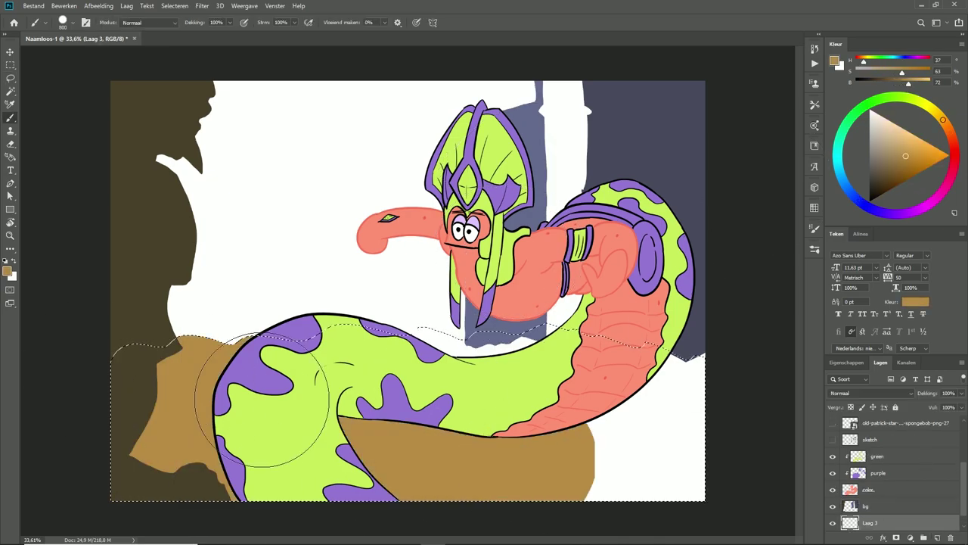
# Step: Shade the sand under the snake and at the left with a 150 brush, 50% opacity, 40% flow
pyautogui.rightClick(556, 237)
pyautogui.doubleClick(606, 303)
pyautogui.keyDown('alt'); pyautogui.click(579, 410); pyautogui.keyUp('alt')
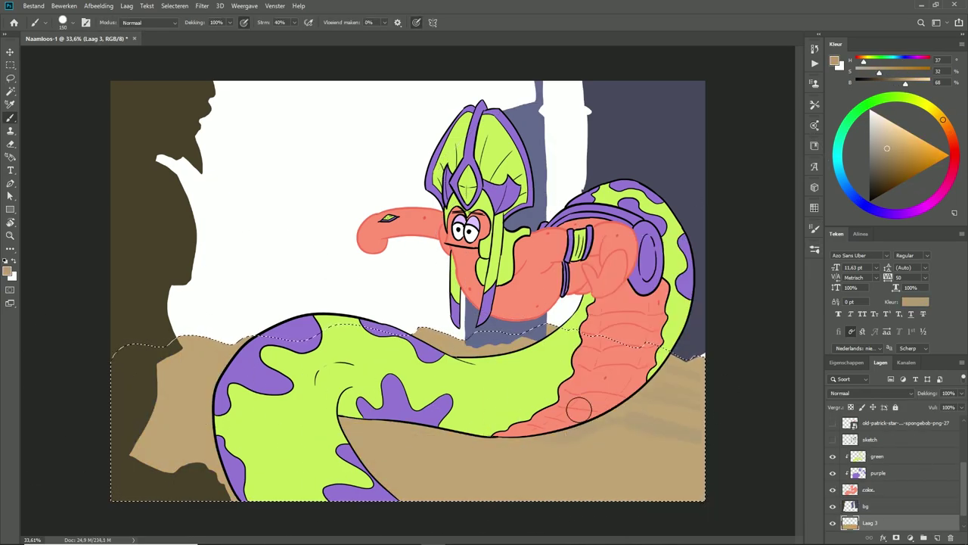
pyautogui.press('5')
pyautogui.moveTo(579, 409)
pyautogui.mouseDown()
pyautogui.moveTo(461, 429)
pyautogui.moveTo(399, 458)
pyautogui.mouseUp()
pyautogui.moveTo(166, 420)
pyautogui.mouseDown()
pyautogui.moveTo(204, 371)
pyautogui.moveTo(179, 449)
pyautogui.mouseUp()
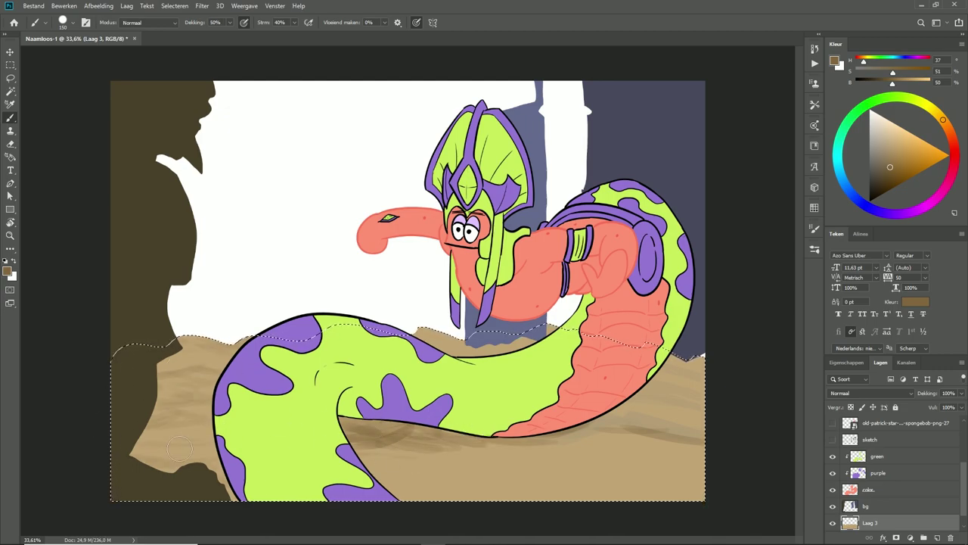
pyautogui.hotkey('ctrl', 'd')
pyautogui.moveTo(643, 473)
pyautogui.mouseDown()
pyautogui.moveTo(471, 469)
pyautogui.moveTo(393, 445)
pyautogui.mouseUp()
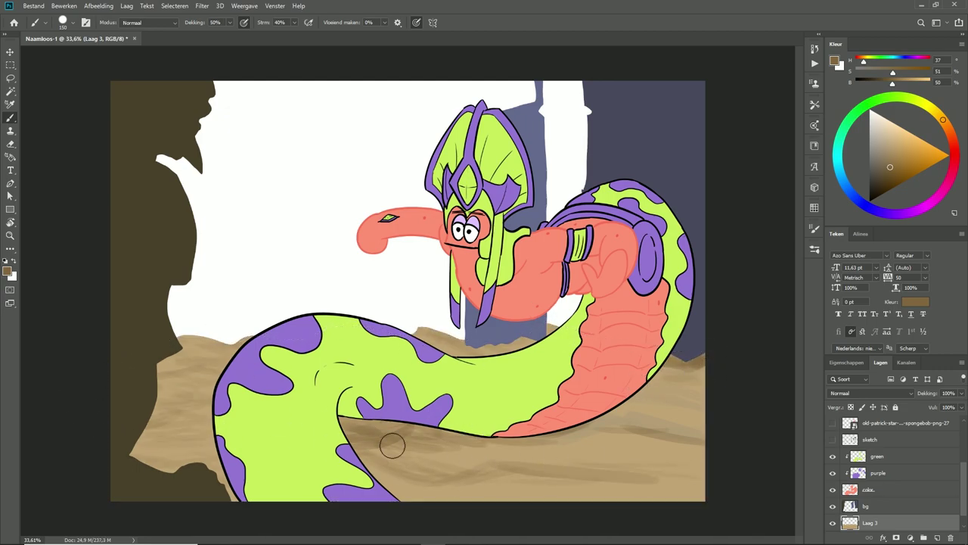
# Step: Lasso a region along the sand's top edge and brush darker shading into it
pyautogui.press('l')
pyautogui.moveTo(220, 292)
pyautogui.mouseDown()
pyautogui.moveTo(340, 303)
pyautogui.moveTo(262, 319)
pyautogui.mouseUp()
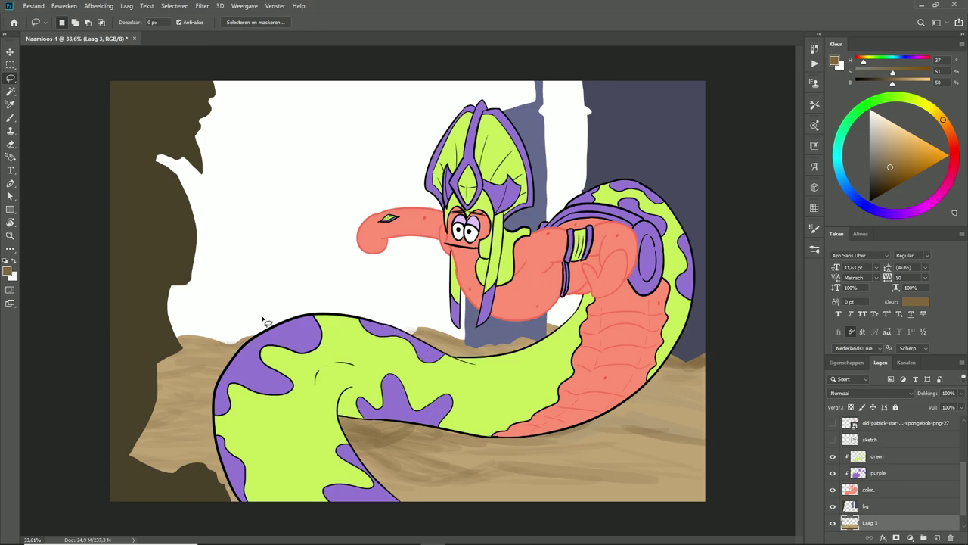
pyautogui.moveTo(112, 333); pyautogui.dragTo(115, 336)
pyautogui.press('b')
pyautogui.moveTo(288, 310)
pyautogui.mouseDown()
pyautogui.moveTo(143, 317)
pyautogui.moveTo(201, 295)
pyautogui.moveTo(227, 310)
pyautogui.moveTo(148, 375)
pyautogui.moveTo(179, 436)
pyautogui.mouseUp()
pyautogui.hotkey('ctrl', 'd')
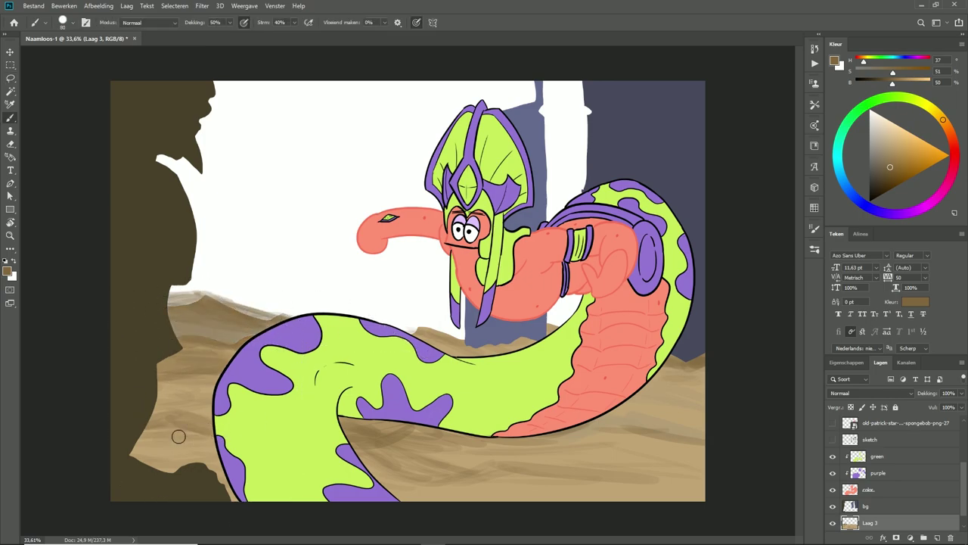
pyautogui.press(']')
pyautogui.press(']')
# Step: Lasso the sketched pillars and paint them light tan on a new layer
pyautogui.press('l')
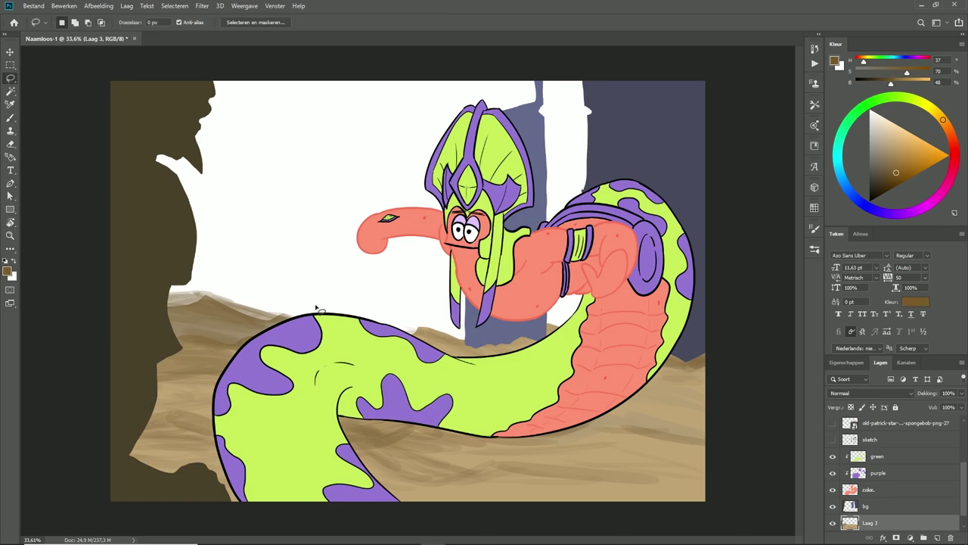
pyautogui.moveTo(316, 313); pyautogui.dragTo(311, 163)
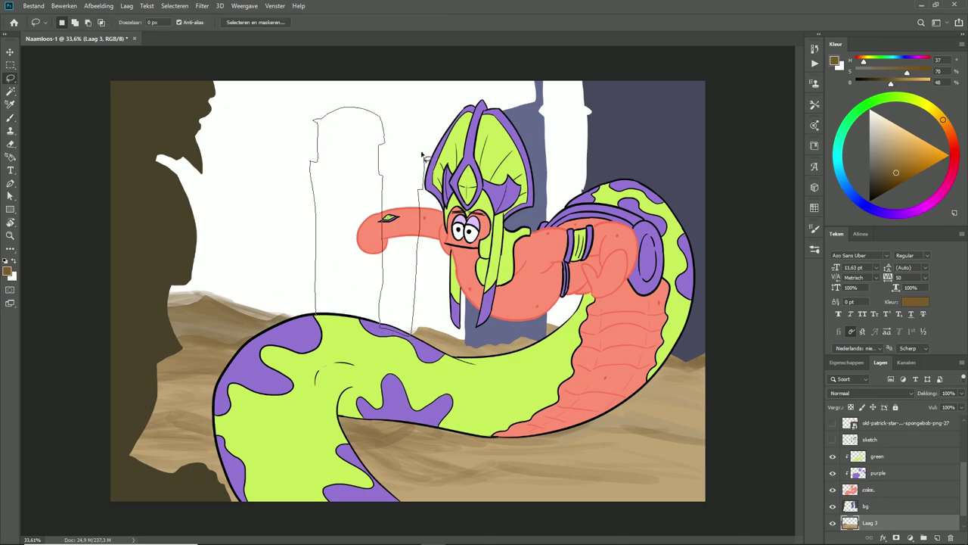
pyautogui.moveTo(421, 153); pyautogui.dragTo(204, 72)
pyautogui.moveTo(290, 125); pyautogui.dragTo(276, 321)
pyautogui.press('b')
pyautogui.hotkey('ctrl', 'shift', 'alt', 'n')
pyautogui.keyDown('alt'); pyautogui.click(227, 303); pyautogui.keyUp('alt')
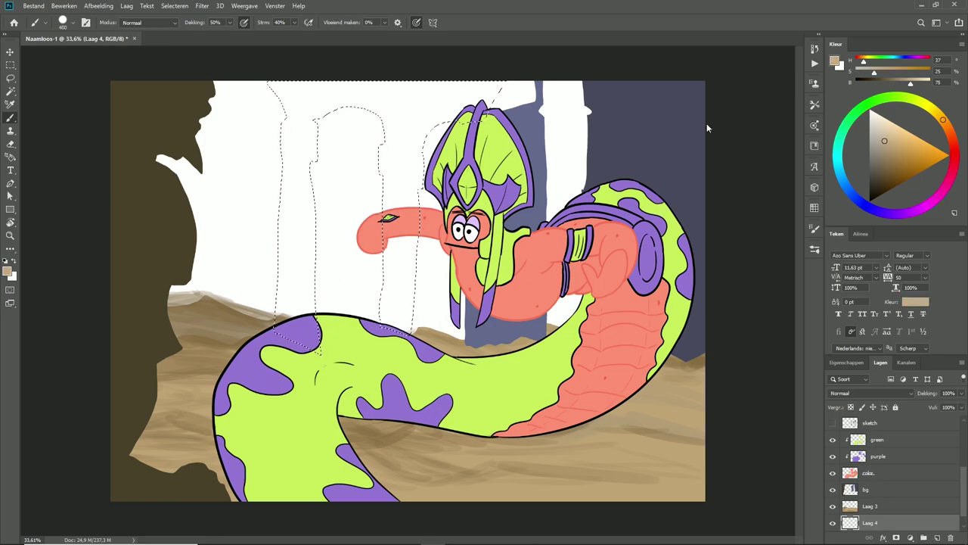
pyautogui.moveTo(302, 152)
pyautogui.mouseDown()
pyautogui.moveTo(379, 189)
pyautogui.moveTo(267, 267)
pyautogui.mouseUp()
pyautogui.hotkey('ctrl', 'd')
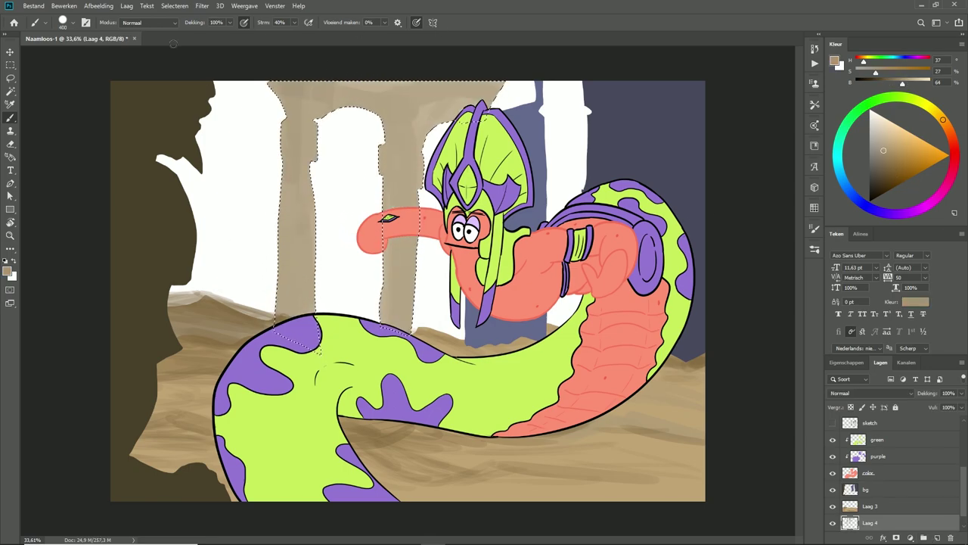
# Step: Outline the gap left of the pillars and paint dark grey-brown behind them on a new layer
pyautogui.press('l')
pyautogui.moveTo(217, 80)
pyautogui.mouseDown()
pyautogui.moveTo(206, 324)
pyautogui.moveTo(161, 85)
pyautogui.moveTo(212, 287)
pyautogui.moveTo(252, 96)
pyautogui.moveTo(348, 151)
pyautogui.moveTo(242, 287)
pyautogui.mouseUp()
pyautogui.press('b')
pyautogui.hotkey('ctrl', 'shift', 'alt', 'n')
pyautogui.keyDown('alt'); pyautogui.click(369, 205); pyautogui.keyUp('alt')
# Step: Paint light tan strokes over the left pillar, its edge, the arch and middle pillar
pyautogui.keyDown('alt'); pyautogui.click(250, 113); pyautogui.keyUp('alt')
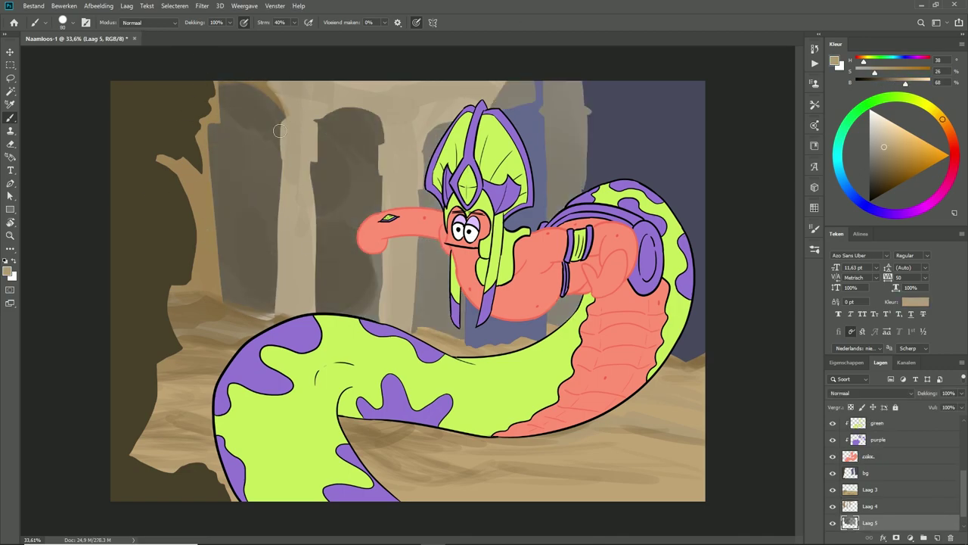
pyautogui.moveTo(211, 182); pyautogui.dragTo(249, 151)
pyautogui.moveTo(276, 310); pyautogui.dragTo(279, 127)
pyautogui.moveTo(347, 159)
pyautogui.mouseDown()
pyautogui.moveTo(299, 106)
pyautogui.moveTo(197, 182)
pyautogui.mouseUp()
pyautogui.moveTo(280, 125); pyautogui.dragTo(235, 174)
pyautogui.moveTo(363, 318); pyautogui.dragTo(333, 186)
# Step: Paint a saturated cyan glow down the right pillar
pyautogui.keyDown('alt'); pyautogui.keyDown('shift'); pyautogui.rightClick(303, 148); pyautogui.keyUp('shift'); pyautogui.keyUp('alt')
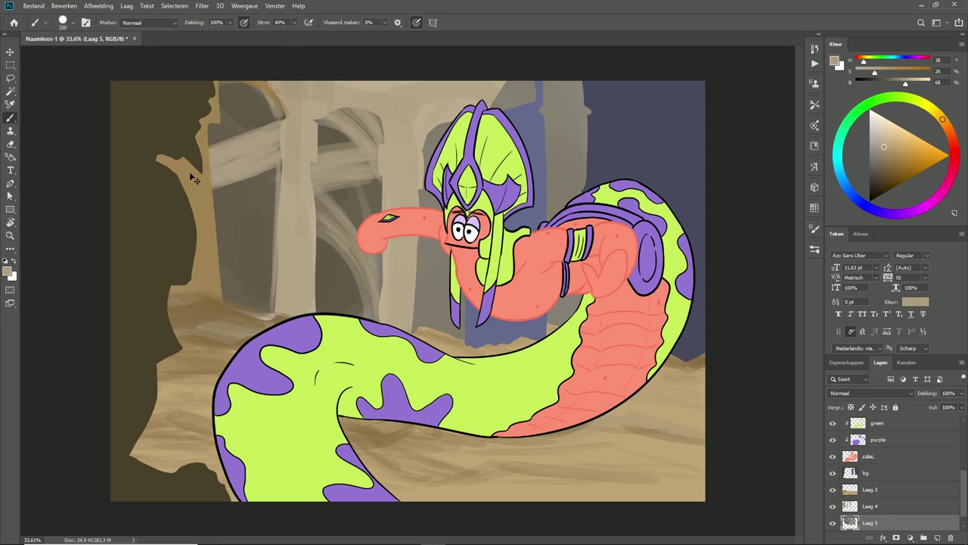
pyautogui.moveTo(564, 325); pyautogui.dragTo(554, 96)
pyautogui.keyDown('alt'); pyautogui.keyDown('shift'); pyautogui.rightClick(553, 96); pyautogui.keyUp('shift'); pyautogui.keyUp('alt')
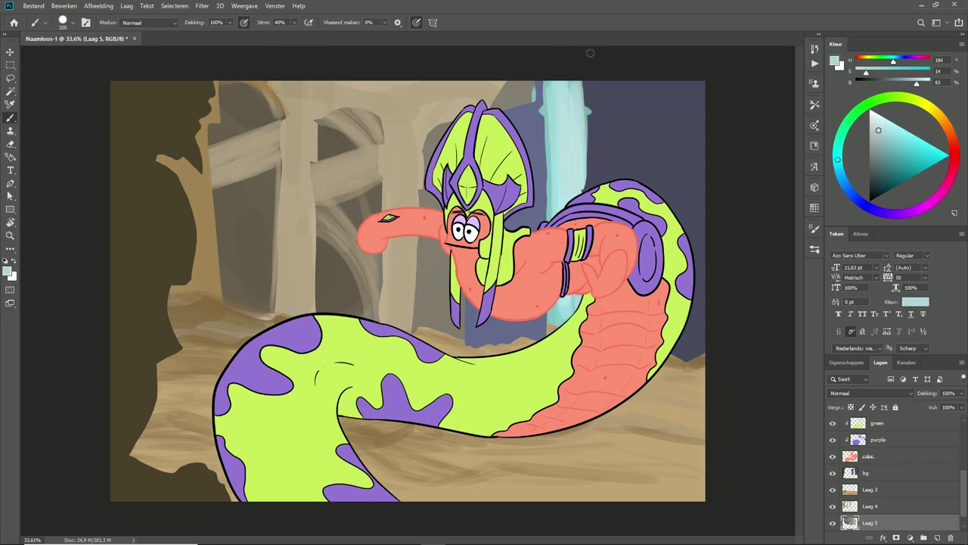
pyautogui.moveTo(568, 197); pyautogui.dragTo(562, 162)
pyautogui.moveTo(893, 65); pyautogui.dragTo(889, 61)
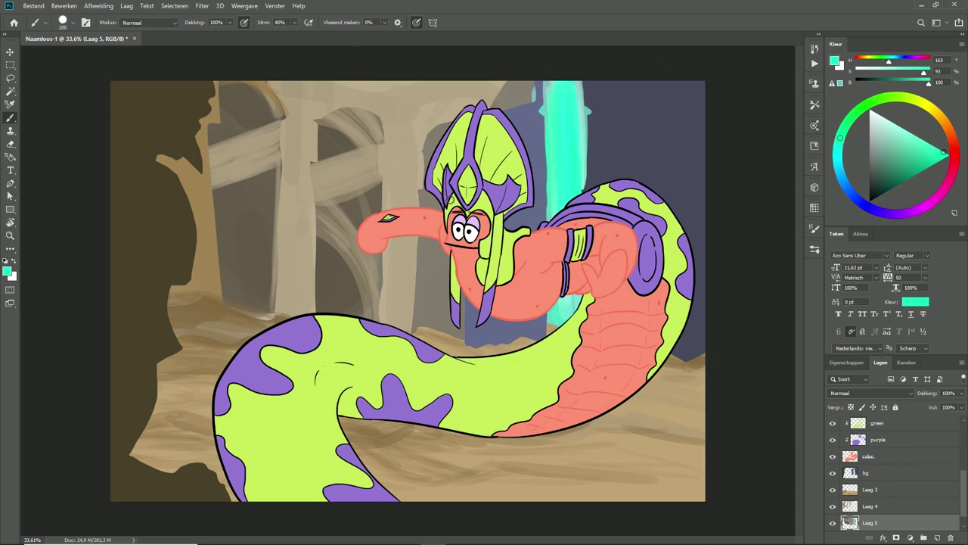
# Step: Lighten the dark gap between the left pillars with beige using a smaller brush
pyautogui.keyDown('alt'); pyautogui.click(510, 100); pyautogui.keyUp('alt')
pyautogui.press('[')
pyautogui.press('[')
pyautogui.press('[')
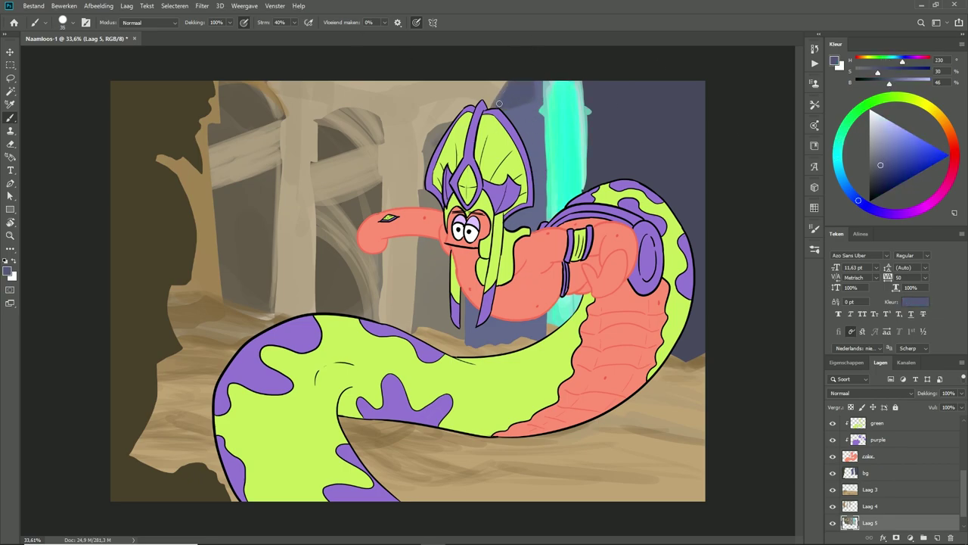
pyautogui.keyDown('alt'); pyautogui.click(351, 280); pyautogui.keyUp('alt')
pyautogui.moveTo(351, 280)
pyautogui.mouseDown()
pyautogui.moveTo(333, 227)
pyautogui.moveTo(376, 270)
pyautogui.mouseUp()
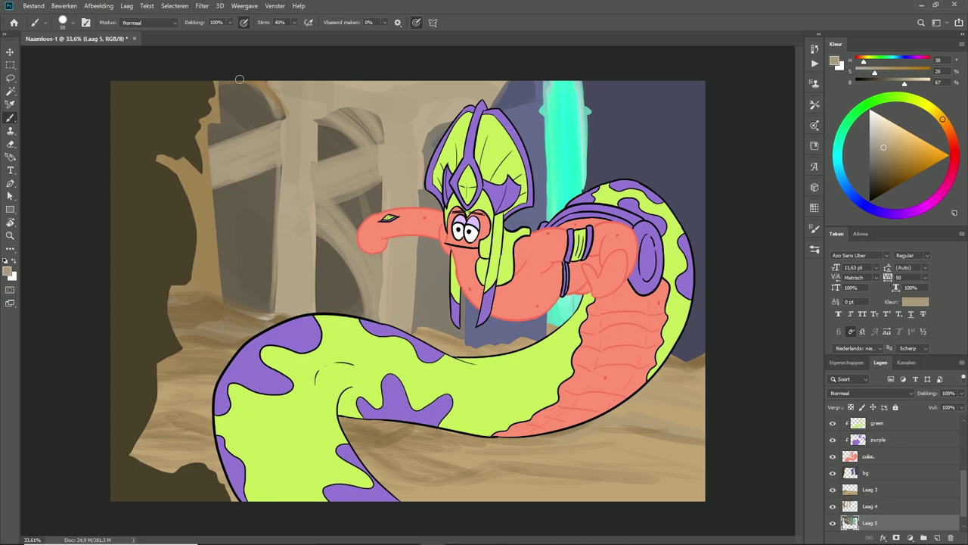
pyautogui.keyDown('alt'); pyautogui.click(254, 168); pyautogui.keyUp('alt')
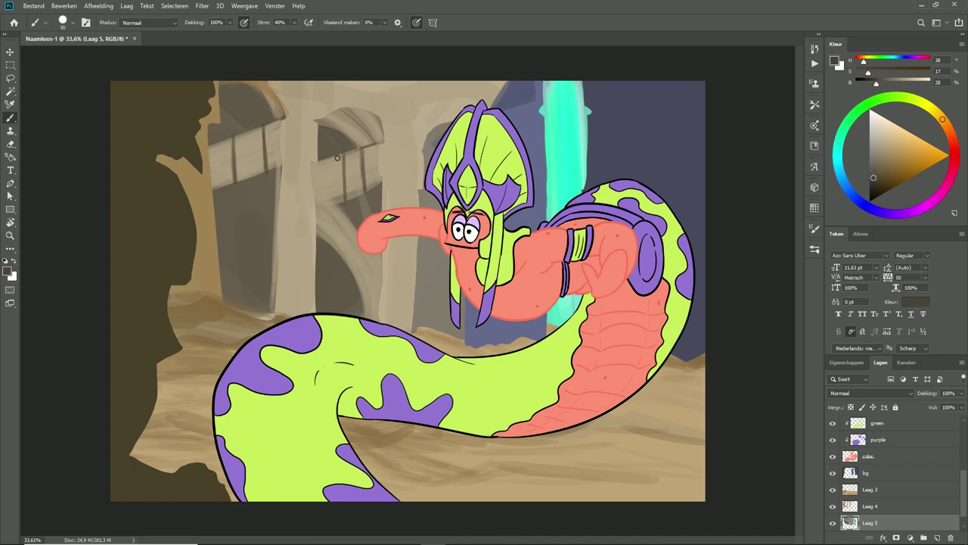
# Step: On the bg layer, sample progressively lighter blue-grey tones from the backdrop
pyautogui.keyDown('ctrl'); pyautogui.click(582, 116); pyautogui.keyUp('ctrl')
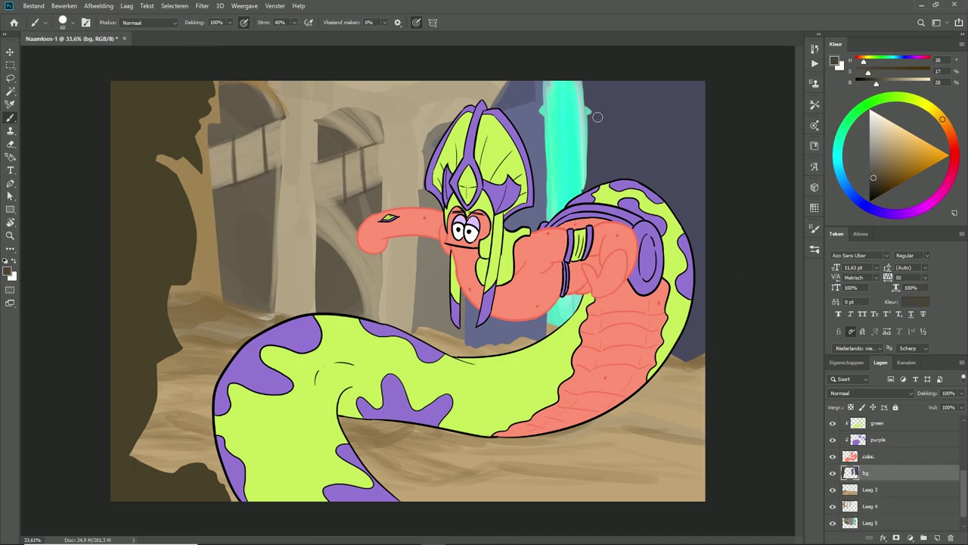
pyautogui.keyDown('alt'); pyautogui.click(671, 142); pyautogui.keyUp('alt')
pyautogui.keyDown('alt'); pyautogui.click(689, 187); pyautogui.keyUp('alt')
pyautogui.keyDown('alt'); pyautogui.click(517, 131); pyautogui.keyUp('alt')
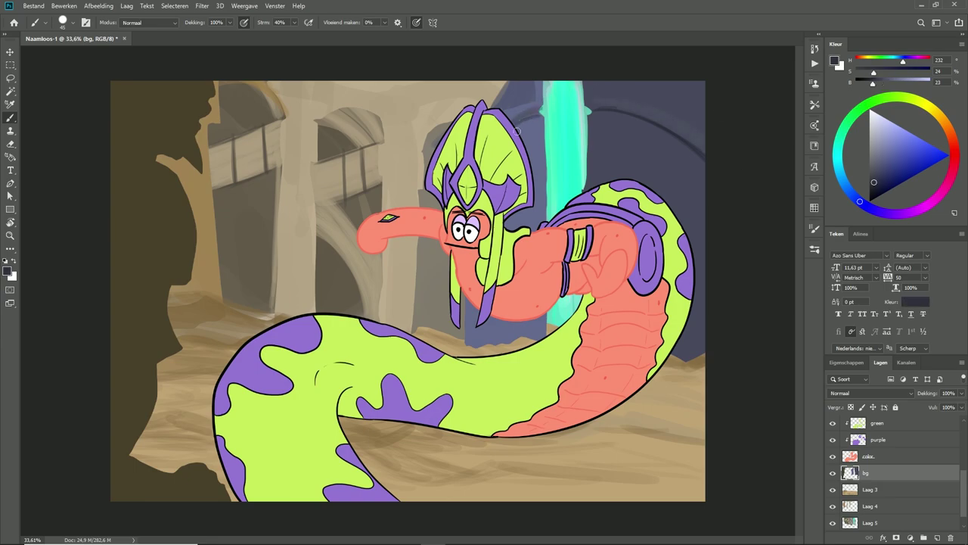
pyautogui.keyDown('alt'); pyautogui.click(517, 113); pyautogui.keyUp('alt')
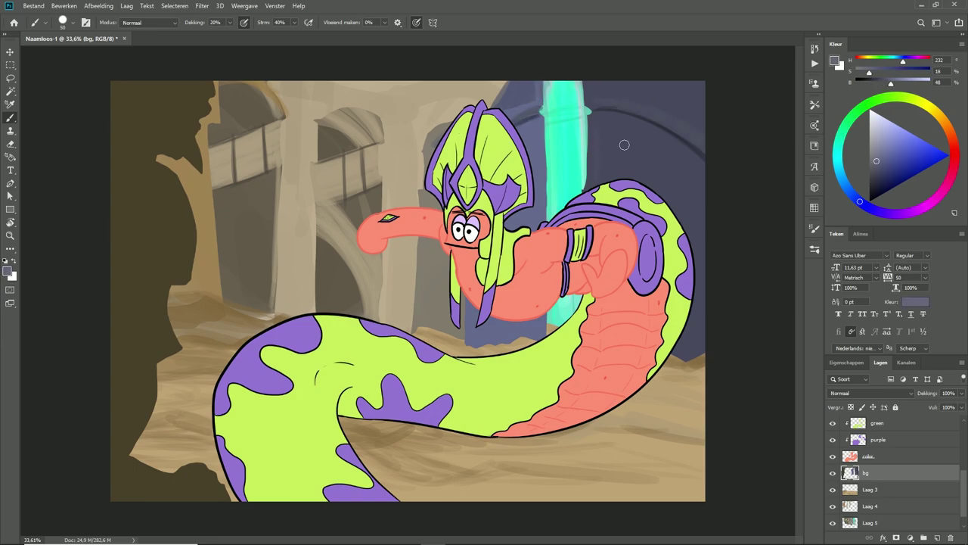
pyautogui.keyDown('alt'); pyautogui.click(506, 311); pyautogui.keyUp('alt')
# Step: Add a masked dark brown fill layer in Multiply mode at 72% opacity
pyautogui.hotkey('ctrl', 'shift', 'alt', 'n')
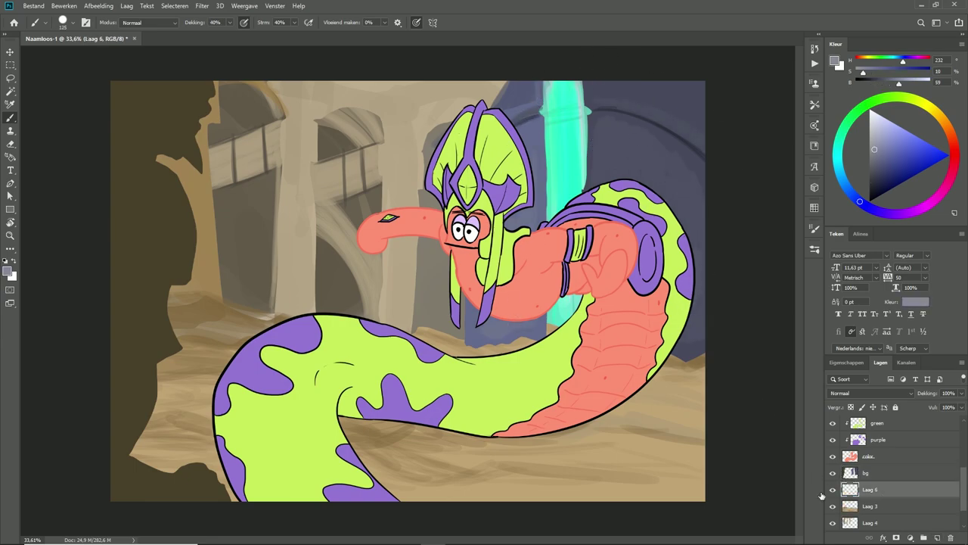
pyautogui.press('g')
pyautogui.click(333, 153)
pyautogui.press('d')
pyautogui.hotkey('shift', 'alt', 'm')
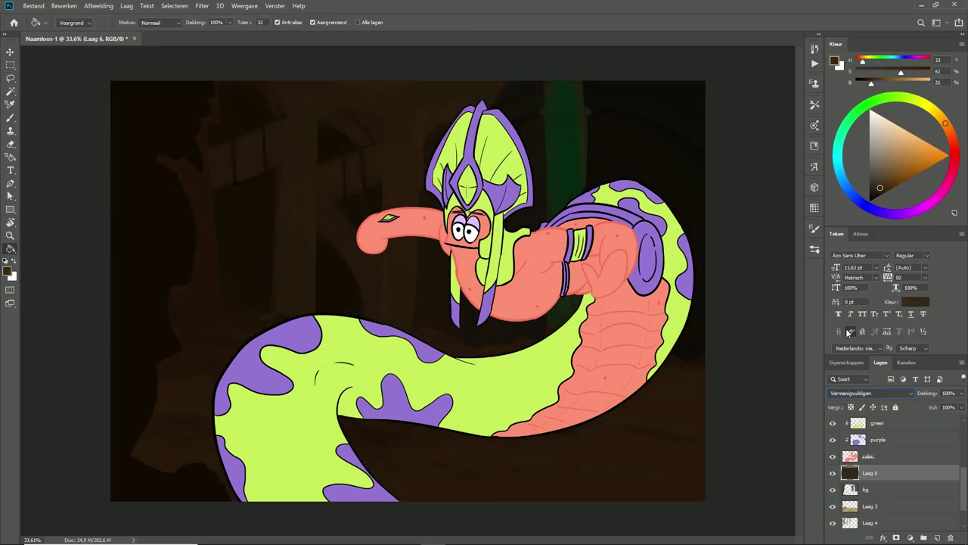
pyautogui.press('7')
pyautogui.press('2')
pyautogui.press('b')
# Step: Brush the mask to let light through on the floor, cyan pillar and arches
pyautogui.moveTo(185, 302)
pyautogui.mouseDown()
pyautogui.moveTo(567, 113)
pyautogui.moveTo(475, 108)
pyautogui.mouseUp()
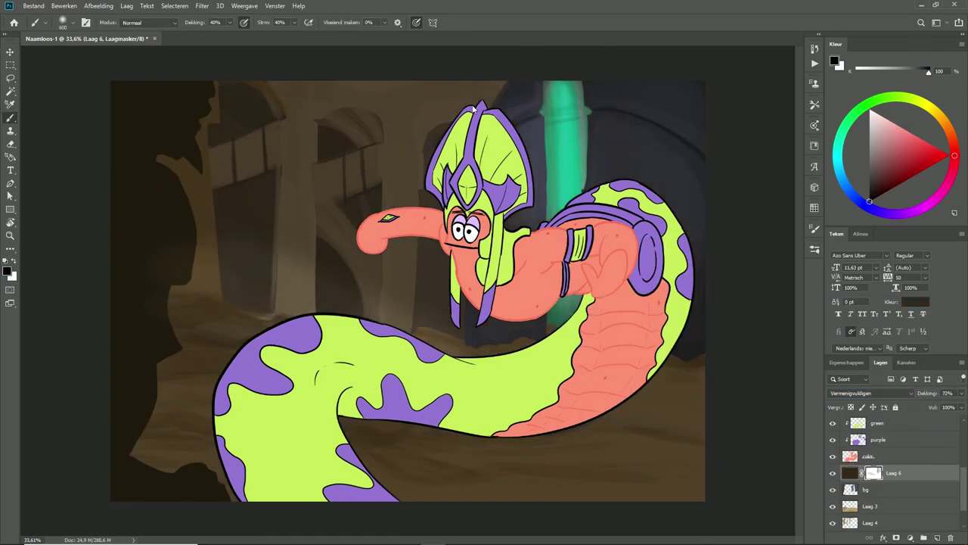
pyautogui.moveTo(328, 236)
pyautogui.mouseDown()
pyautogui.moveTo(268, 87)
pyautogui.moveTo(272, 99)
pyautogui.mouseUp()
pyautogui.press(']')
pyautogui.press(']')
pyautogui.press(']')
pyautogui.press(']')
pyautogui.press(']')
pyautogui.press(']')
pyautogui.press(']')
pyautogui.press(']')
pyautogui.press(']')
pyautogui.press(']')
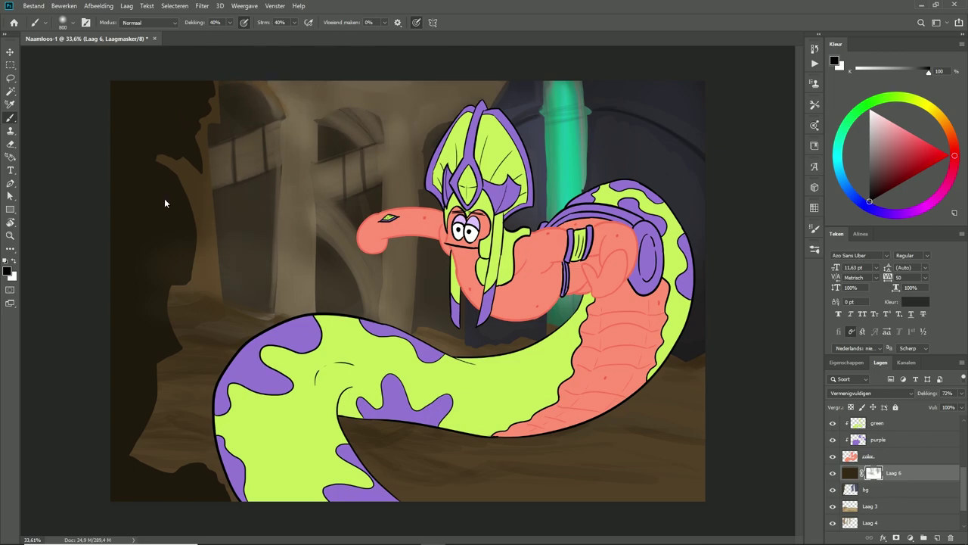
pyautogui.moveTo(164, 202); pyautogui.dragTo(213, 366)
pyautogui.hotkey('ctrl', '+')
pyautogui.hotkey('ctrl', '0')
pyautogui.scroll(-1, 893, 470)
# Step: Blur the pillar layer Laag 3 with Omgevingsvervaging
pyautogui.click(870, 472)
pyautogui.click(202, 5)
pyautogui.moveTo(257, 173)
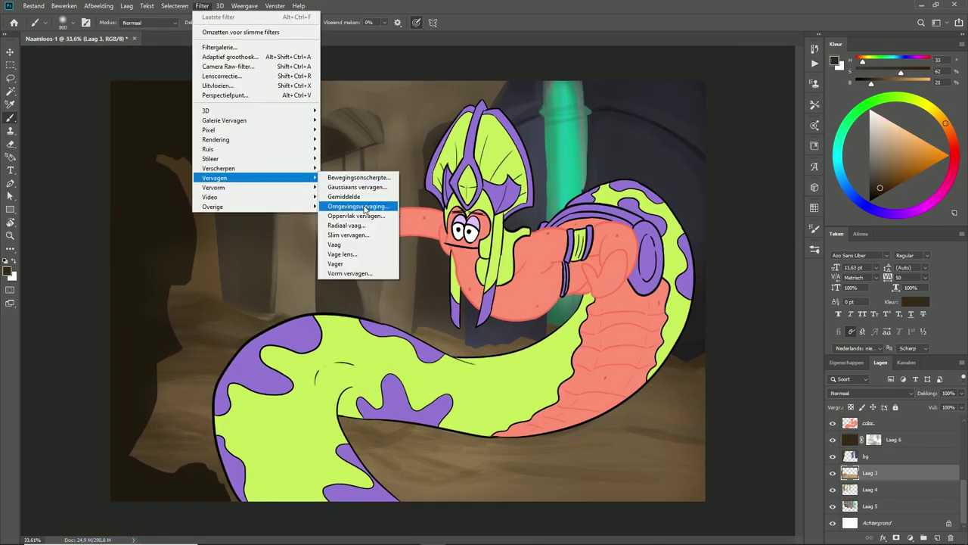
pyautogui.click(370, 202)
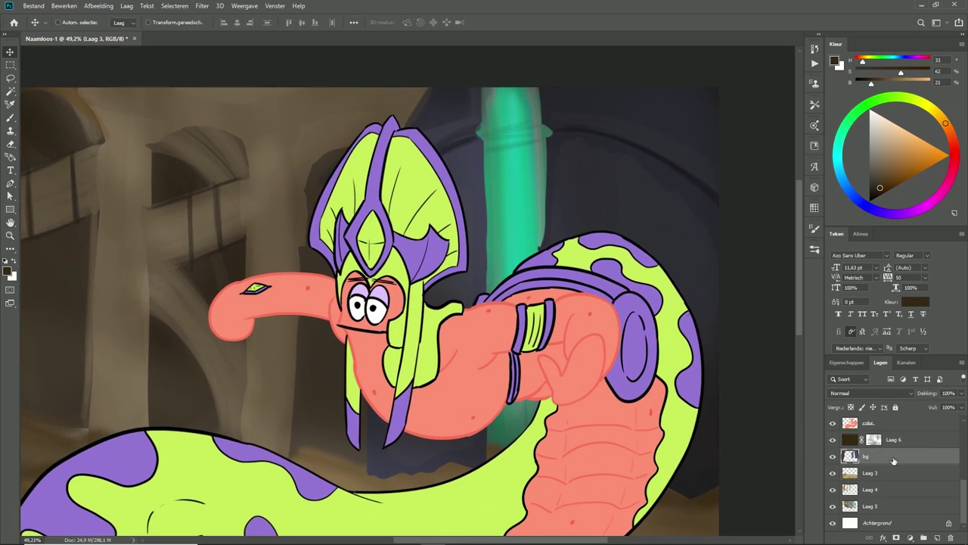
pyautogui.keyDown('alt'); pyautogui.click(495, 181); pyautogui.keyUp('alt')
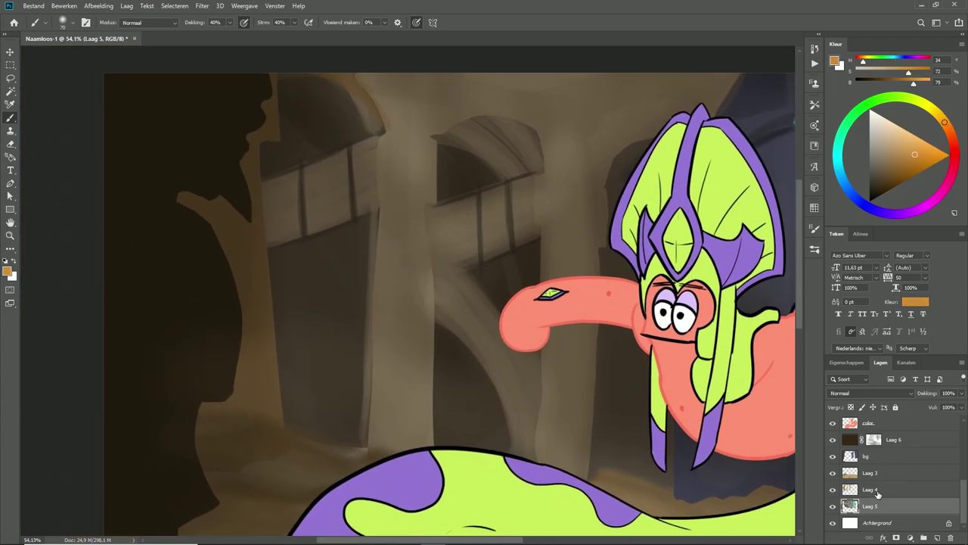
# Step: On Laag 4's mask, lighten the canvas centre and right side
pyautogui.keyDown('ctrl'); pyautogui.click(375, 313); pyautogui.keyUp('ctrl')
pyautogui.keyDown('ctrl'); pyautogui.click(376, 313); pyautogui.keyUp('ctrl')
pyautogui.moveTo(363, 353); pyautogui.dragTo(409, 446)
pyautogui.moveTo(556, 375); pyautogui.dragTo(556, 461)
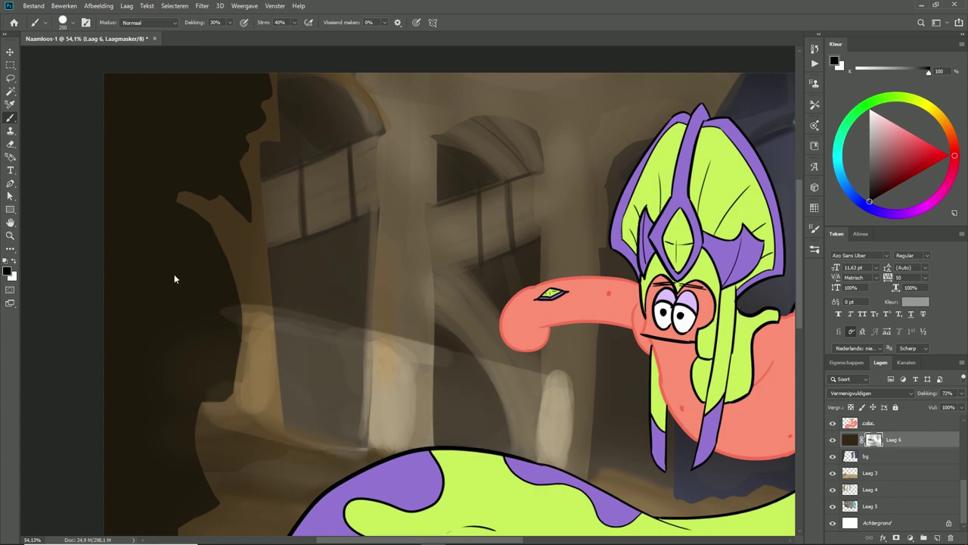
pyautogui.scroll(-4, 197, 164)
pyautogui.scroll(1, 412, 289)
pyautogui.rightClick(560, 235)
pyautogui.press('Escape')
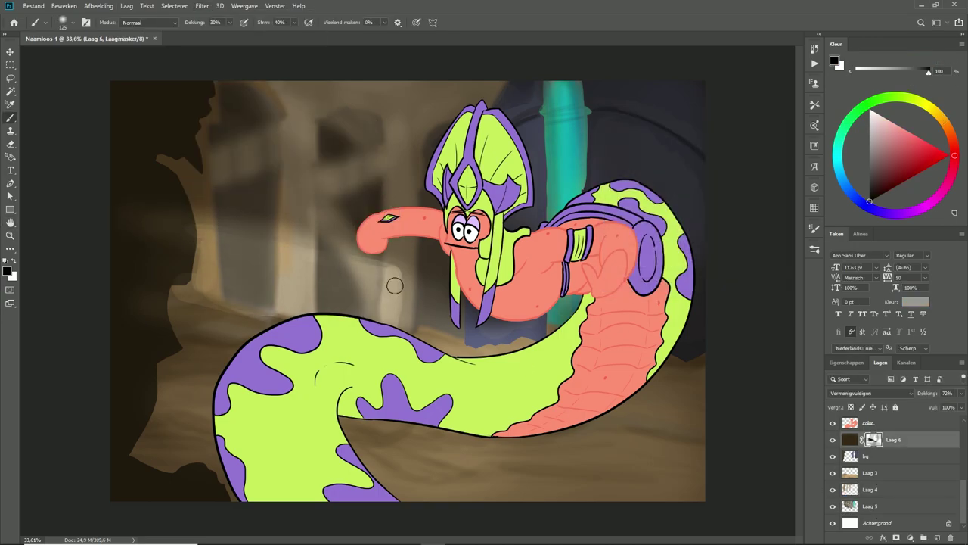
# Step: Restore shading at the left mask edge and reveal the floor around the snake's tail
pyautogui.press('x')
pyautogui.press('0')
pyautogui.click(177, 244)
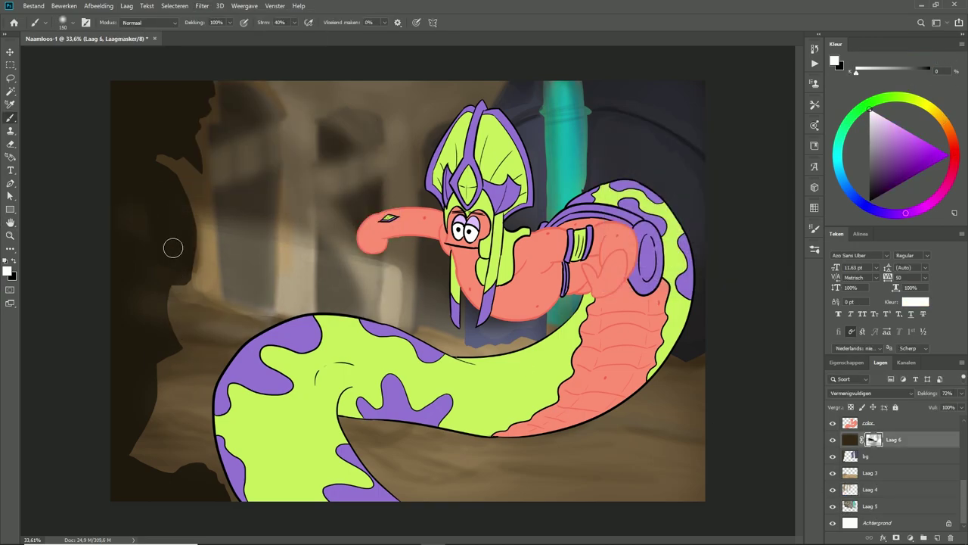
pyautogui.press('x')
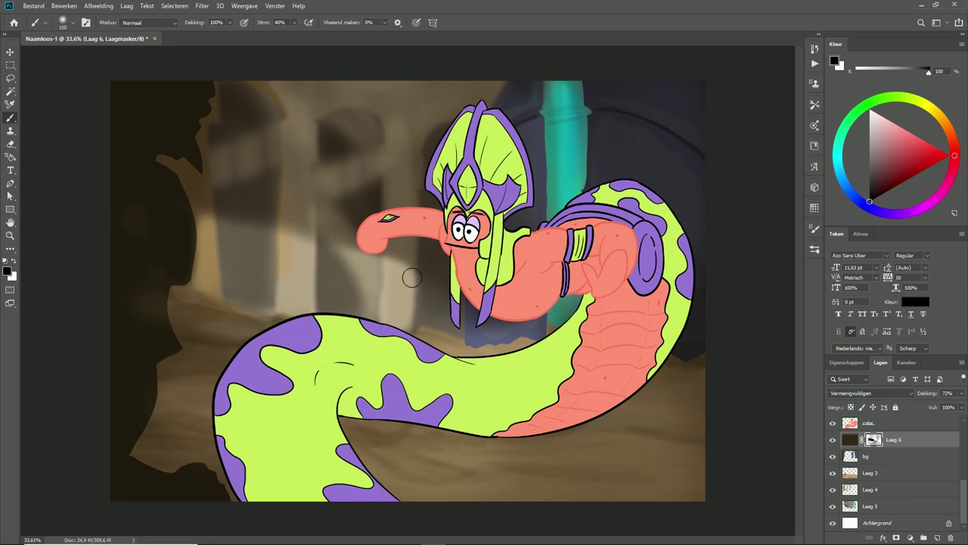
pyautogui.moveTo(640, 443)
pyautogui.mouseDown()
pyautogui.moveTo(555, 472)
pyautogui.moveTo(406, 436)
pyautogui.moveTo(381, 450)
pyautogui.moveTo(397, 468)
pyautogui.moveTo(370, 446)
pyautogui.mouseUp()
pyautogui.moveTo(186, 418); pyautogui.dragTo(189, 378)
# Step: Blur the bg layer with Omgevingsvervaging
pyautogui.hotkey('ctrl', '-')
pyautogui.press(']')
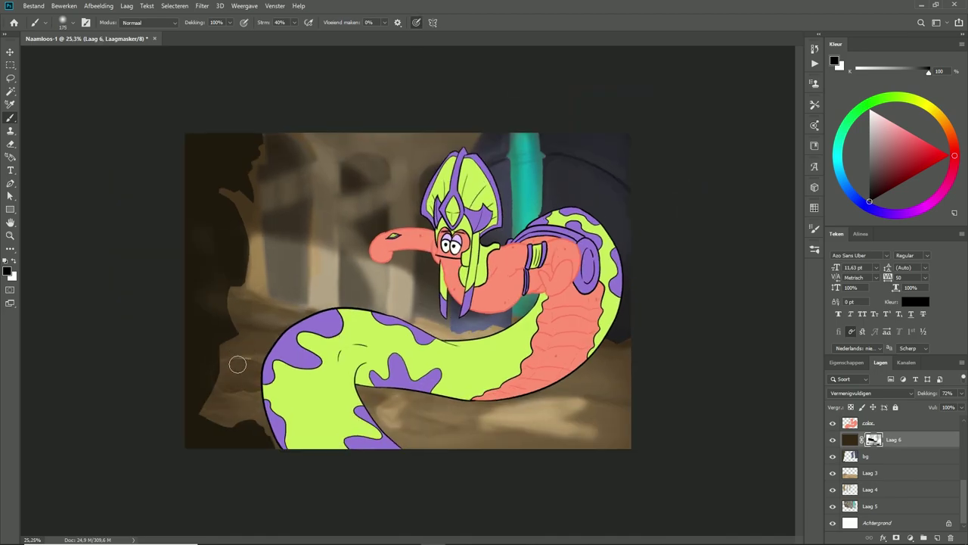
pyautogui.press('x')
pyautogui.hotkey('ctrl', '+')
pyautogui.click(202, 6)
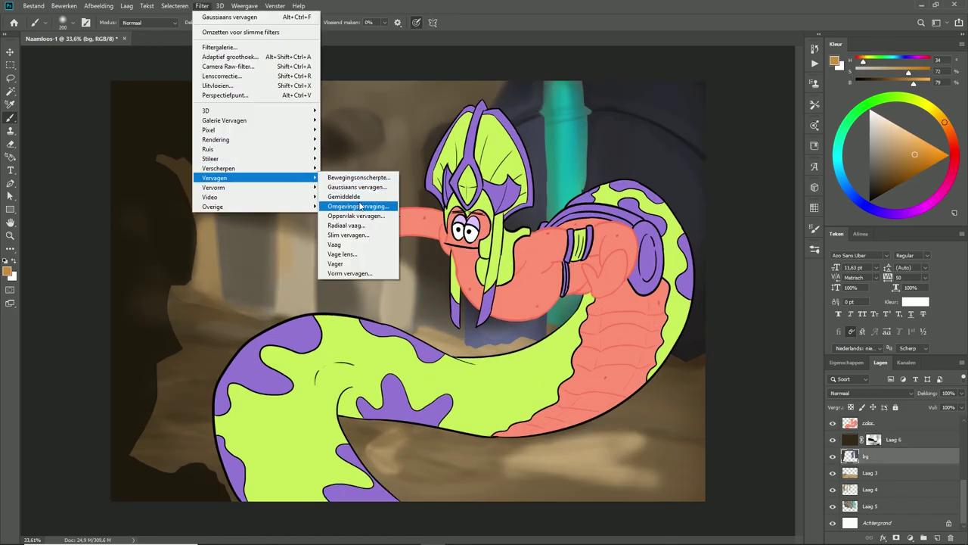
pyautogui.press('Escape')
pyautogui.click(850, 439)
# Step: Add a new layer and set a dark teal brush at 20% opacity
pyautogui.hotkey('ctrl', 'shift', 'alt', 'n')
pyautogui.press(']')
pyautogui.press(']')
pyautogui.press(']')
pyautogui.press(']')
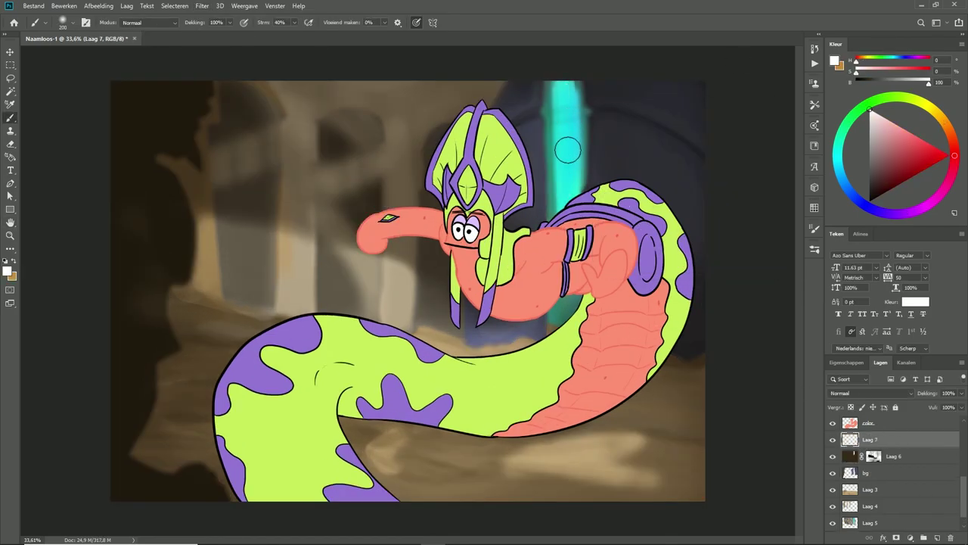
pyautogui.keyDown('alt'); pyautogui.click(566, 147); pyautogui.keyUp('alt')
pyautogui.keyDown('alt'); pyautogui.click(534, 142); pyautogui.keyUp('alt')
pyautogui.press('2')
pyautogui.press('[')
pyautogui.press('[')
pyautogui.press('[')
pyautogui.press('[')
pyautogui.press('[')
pyautogui.press('[')
pyautogui.press('[')
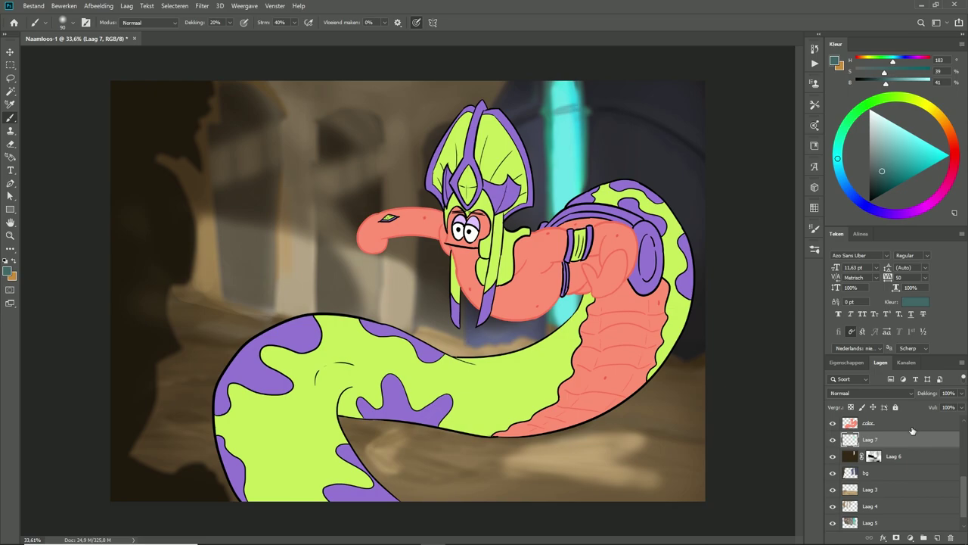
# Step: Select the tag layer and bring up the brush preset picker
pyautogui.scroll(5, 893, 469)
pyautogui.click(869, 423)
pyautogui.scroll(3, 437, 371)
pyautogui.rightClick(568, 240)
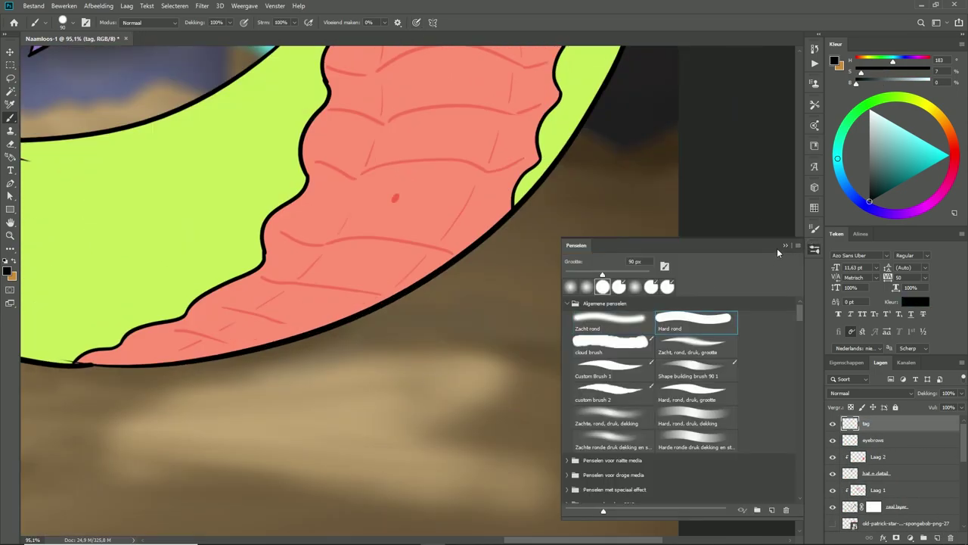